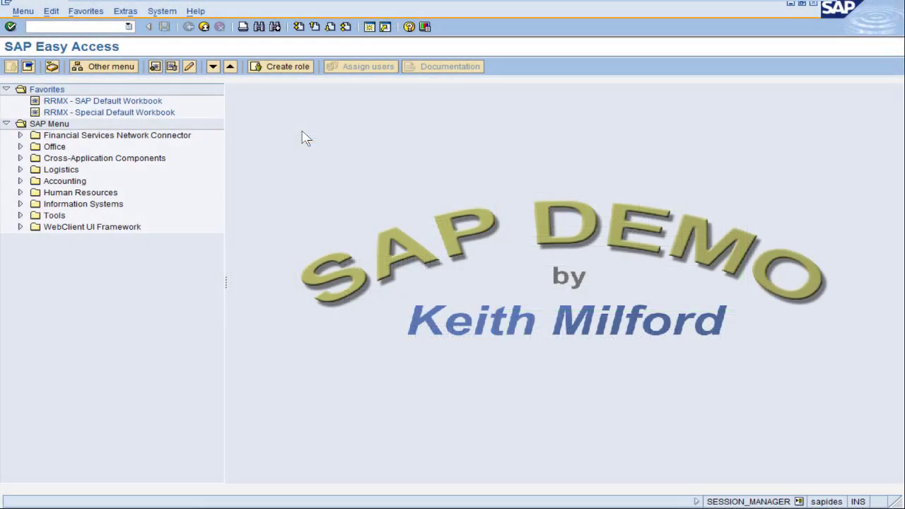
# Switch from the Plant A slide to SAP Easy Access and place the cursor in the command field.
pyautogui.click(62, 26)
# Run SPRO and open Enterprise Structure > Definition > Logistics - General > Define, copy, delete, check plant.
pyautogui.write('spro')
pyautogui.press('Return')
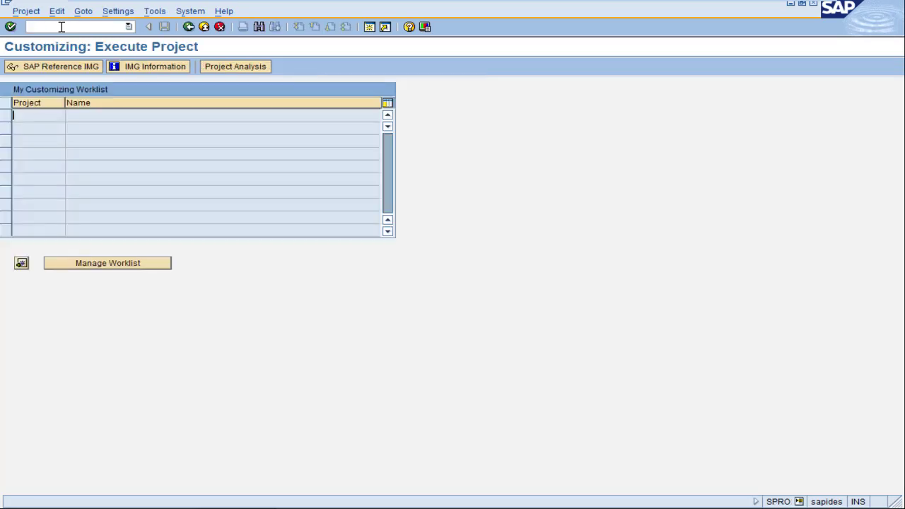
pyautogui.click(65, 67)
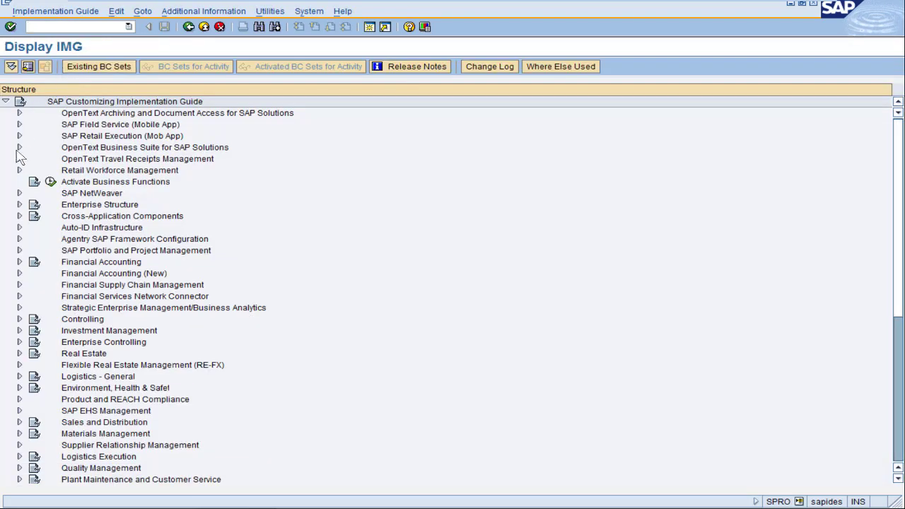
pyautogui.click(19, 205)
pyautogui.click(34, 227)
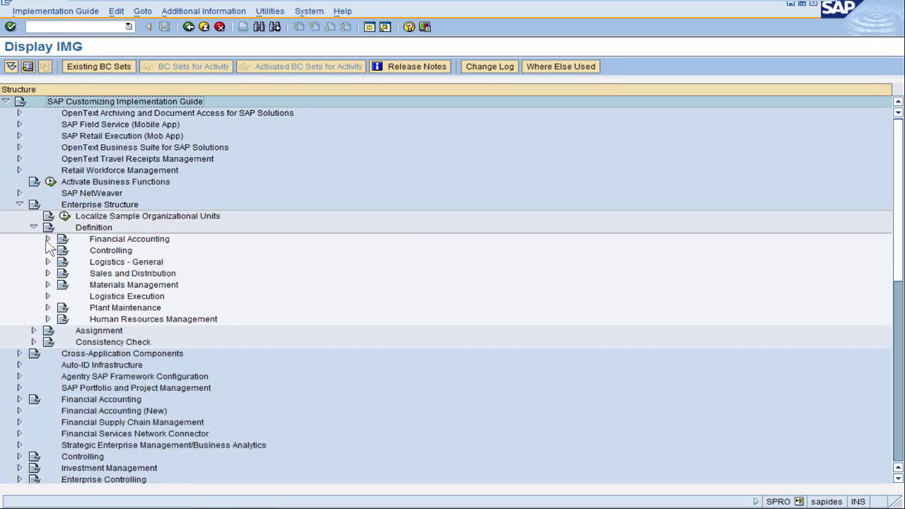
pyautogui.click(48, 261)
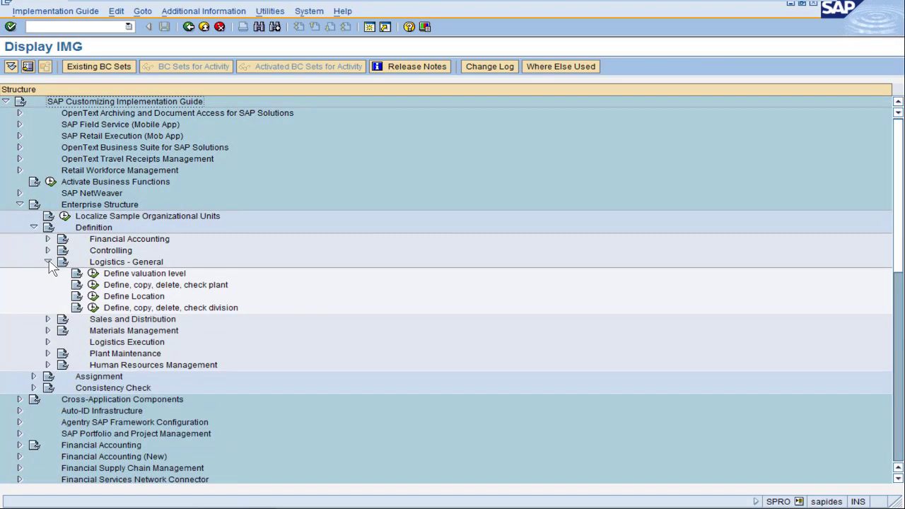
pyautogui.click(92, 285)
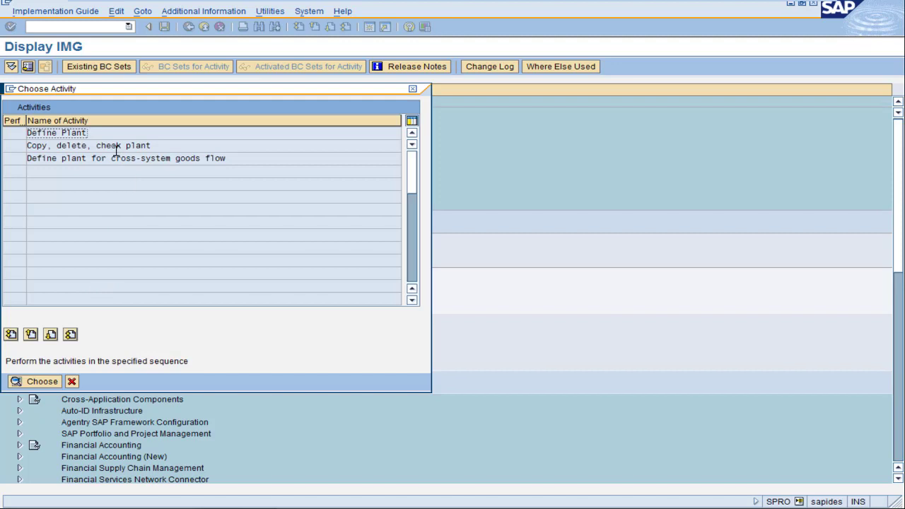
# Add a new plant DA00 'Portland Plant' with factory calendar US in Define Plant.
pyautogui.doubleClick(106, 134)
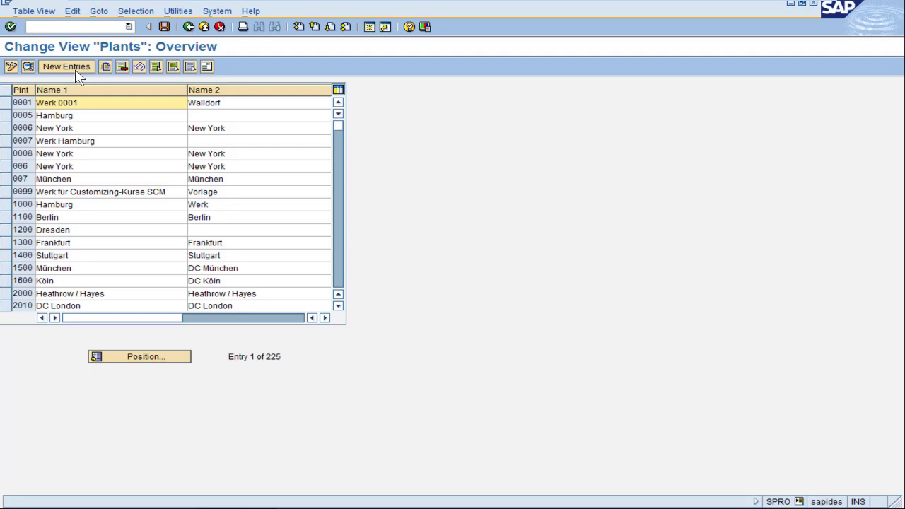
pyautogui.click(66, 67)
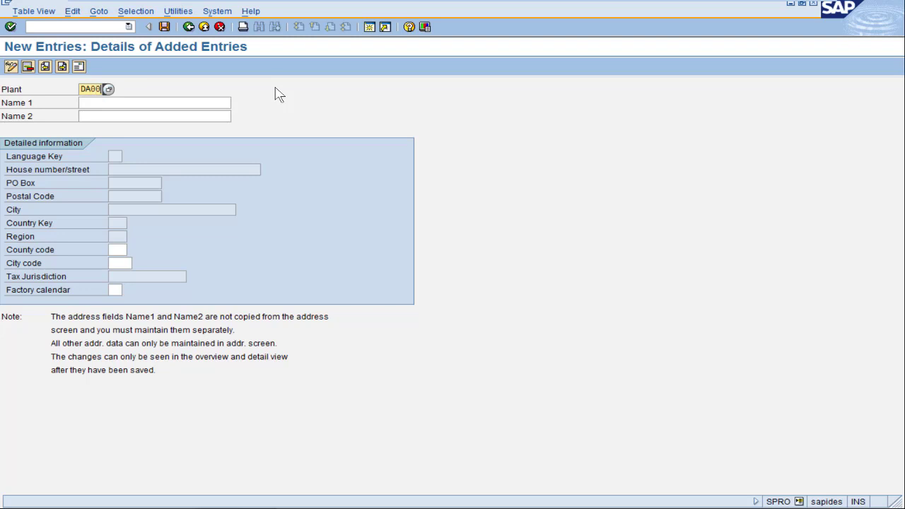
pyautogui.press('Tab')
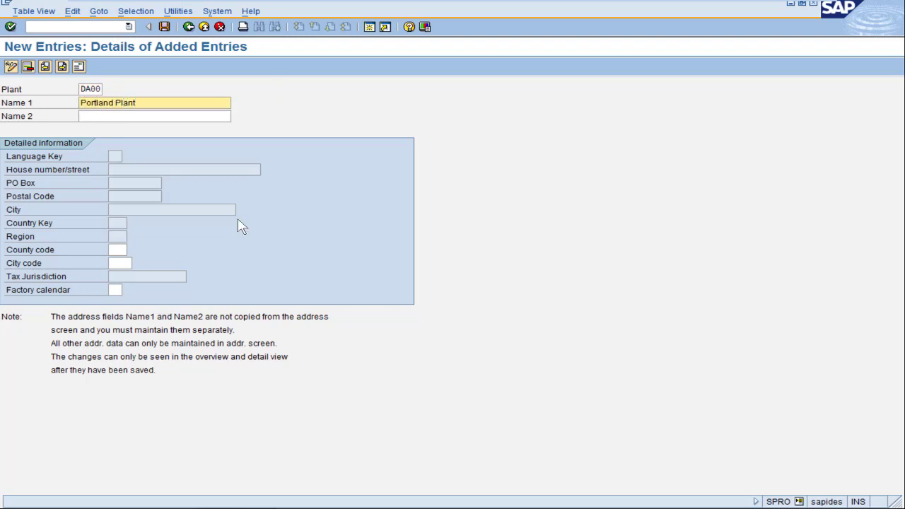
pyautogui.click(111, 291)
pyautogui.write('US')
pyautogui.press('Return')
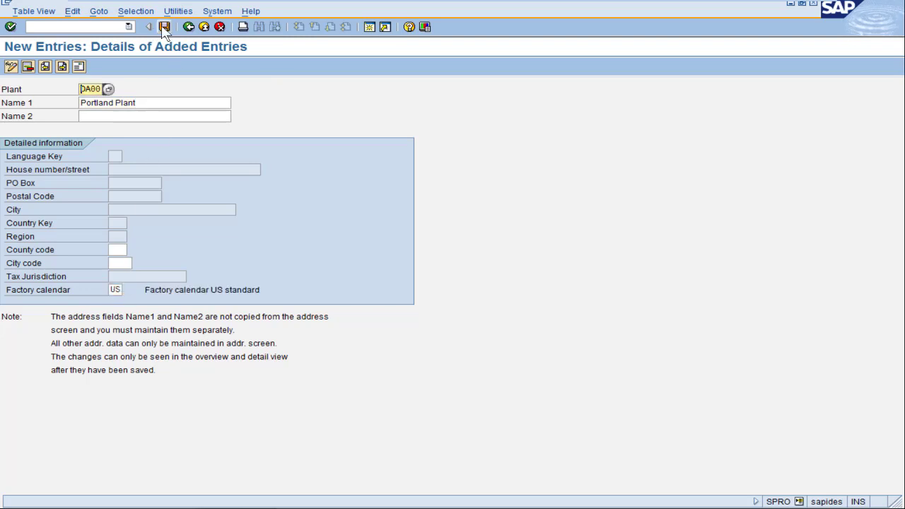
# Give plant DA00 a US, Oregon address with transportation zone NW.
pyautogui.hotkey('shift', 'F5')
pyautogui.moveTo(210, 91); pyautogui.dragTo(314, 17)
pyautogui.click(316, 177)
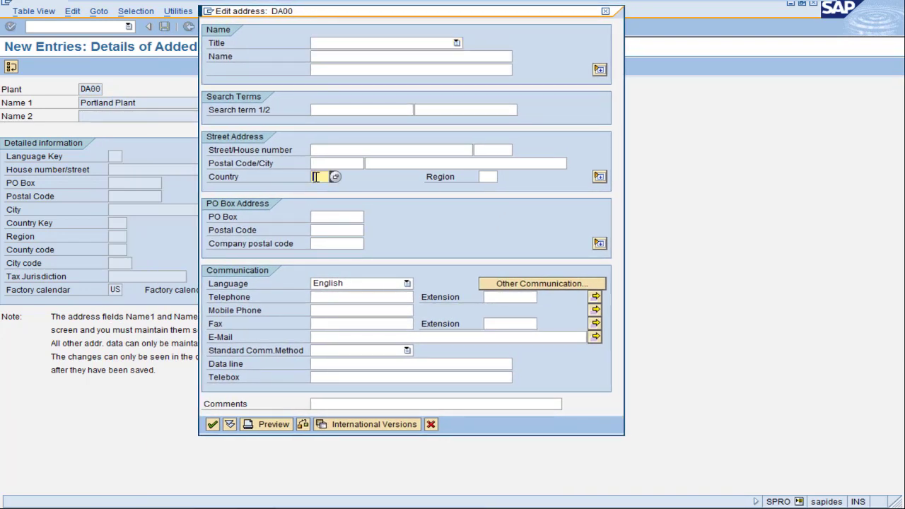
pyautogui.press('Tab')
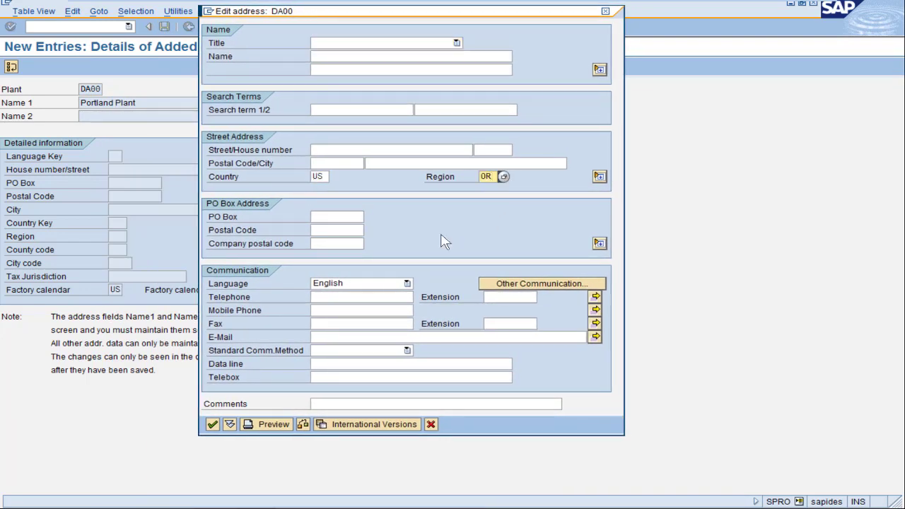
pyautogui.click(599, 176)
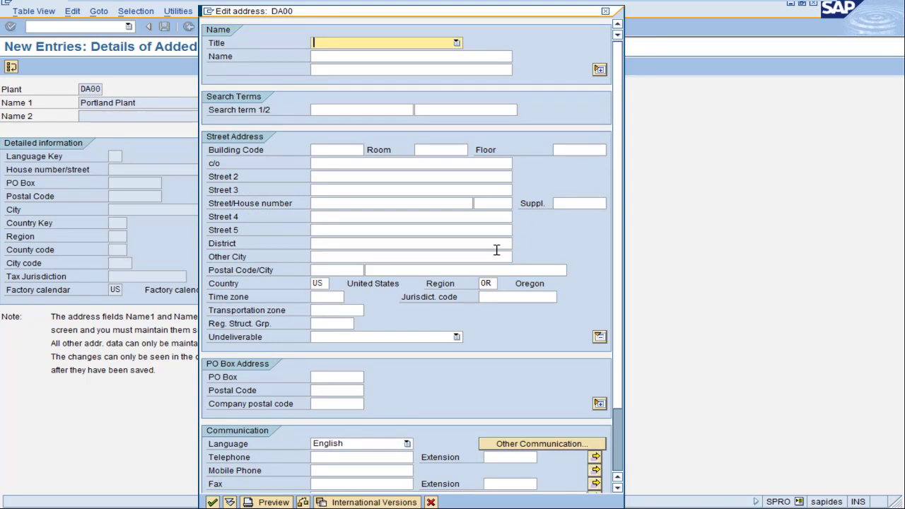
pyautogui.click(357, 309)
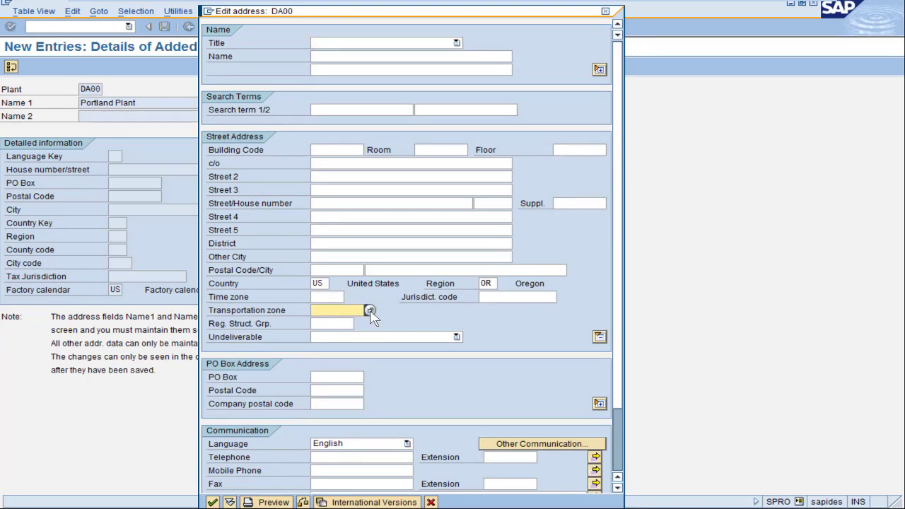
pyautogui.click(370, 310)
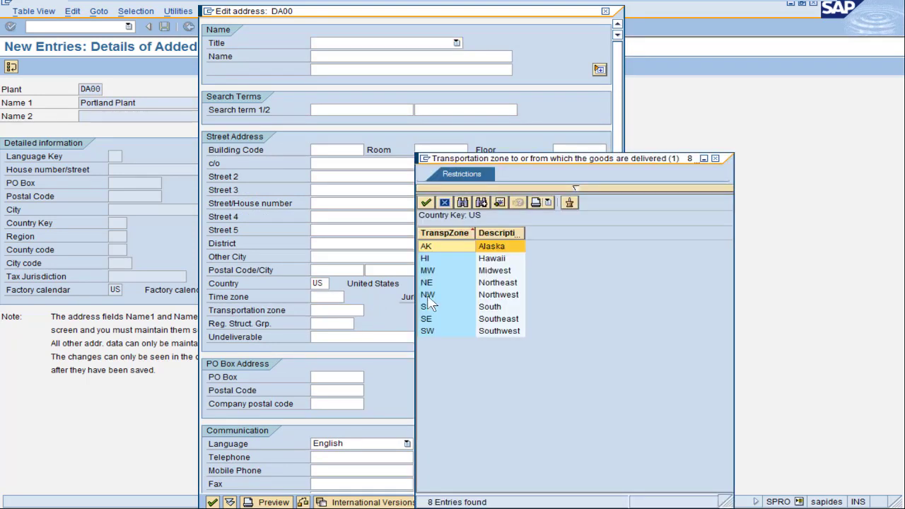
pyautogui.doubleClick(428, 296)
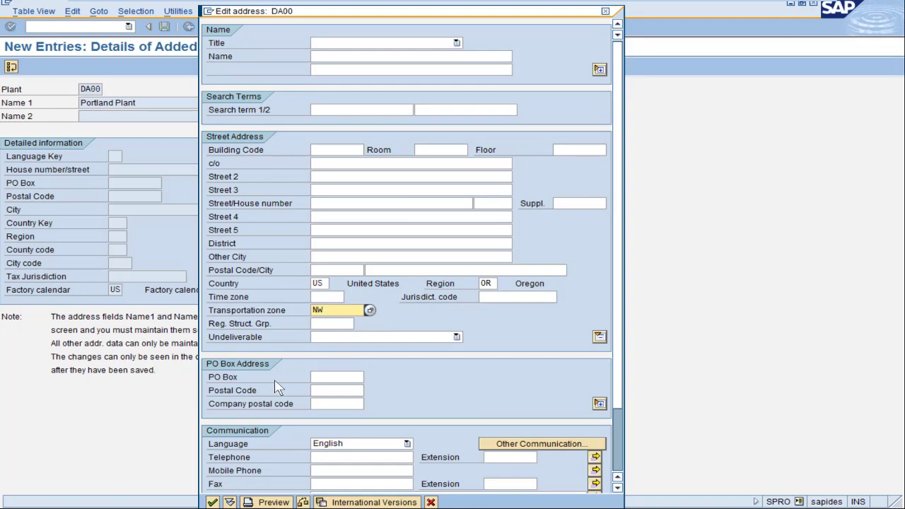
# Save plant DA00 to the customizing request and return to the plant activity list.
pyautogui.click(214, 501)
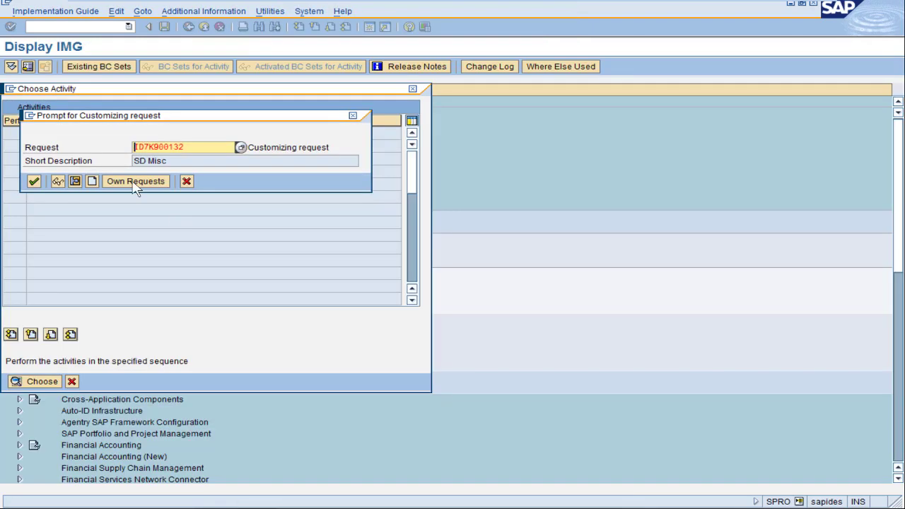
pyautogui.click(34, 181)
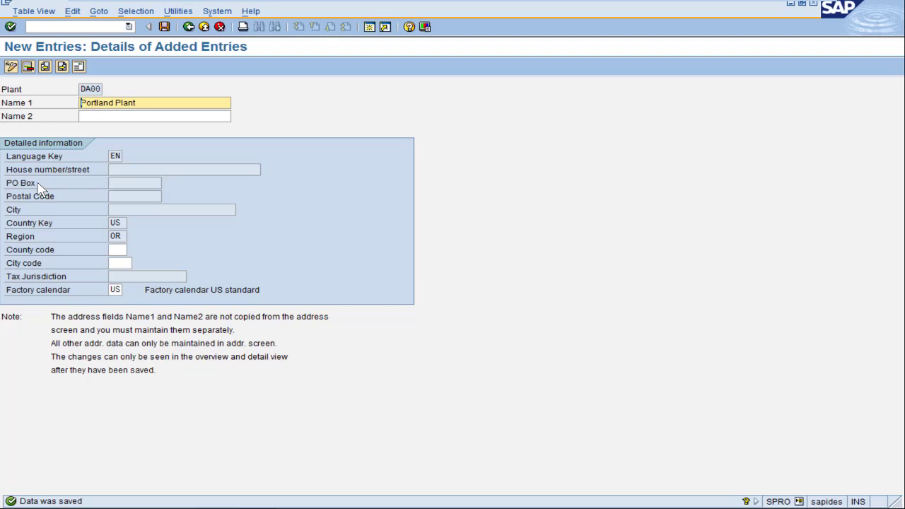
pyautogui.click(189, 27)
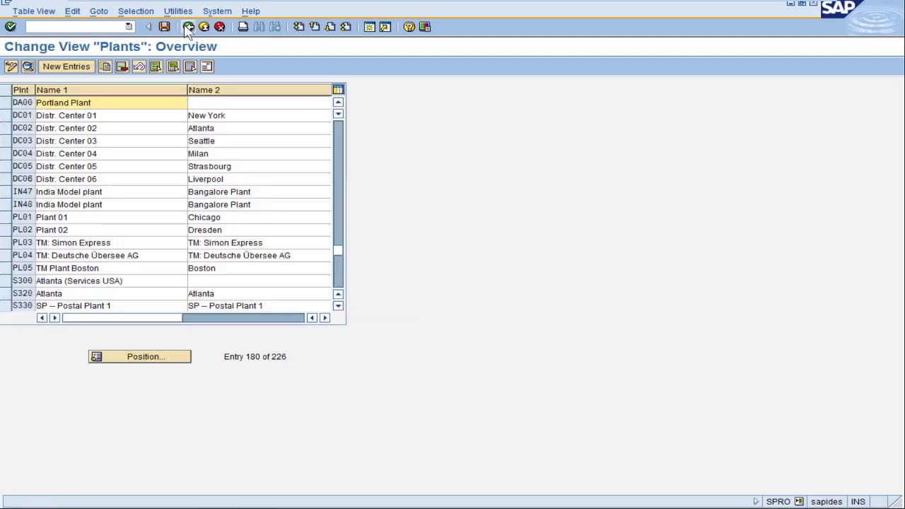
pyautogui.click(187, 27)
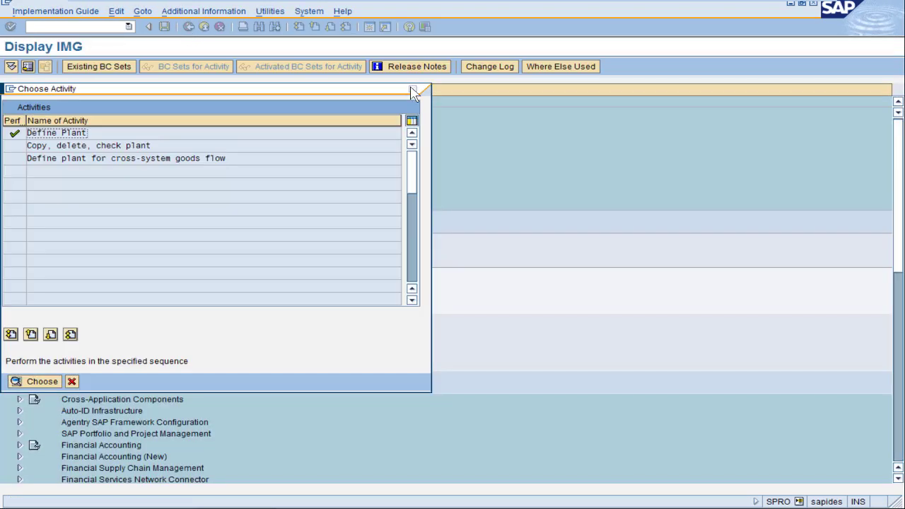
# Open storage location maintenance under Materials Management for plant DA00.
pyautogui.click(413, 88)
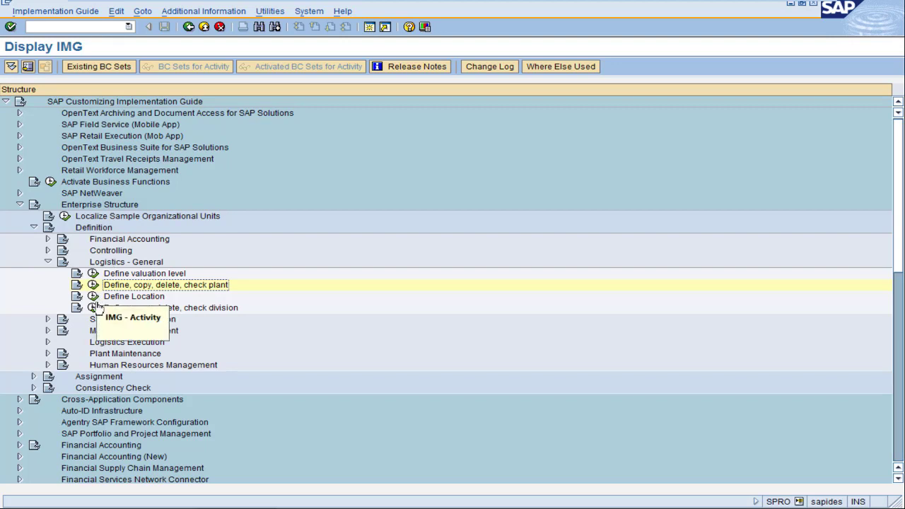
pyautogui.click(48, 331)
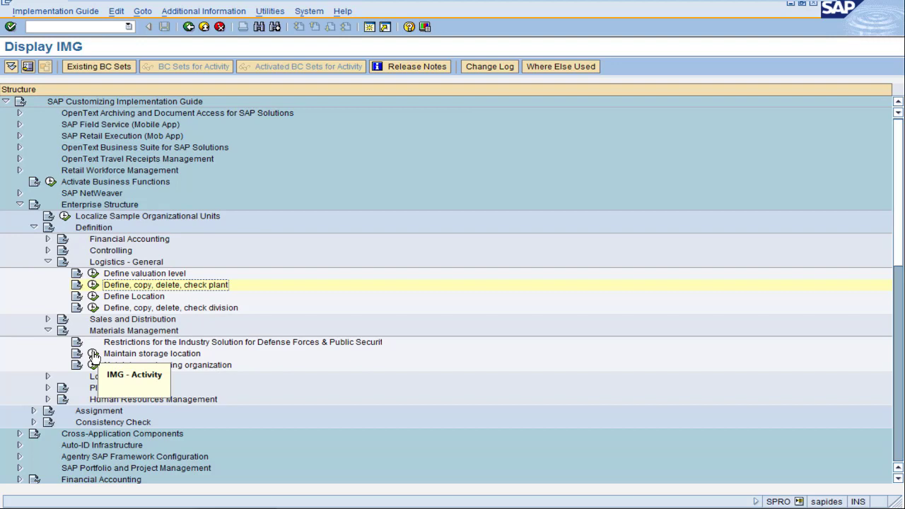
pyautogui.click(93, 353)
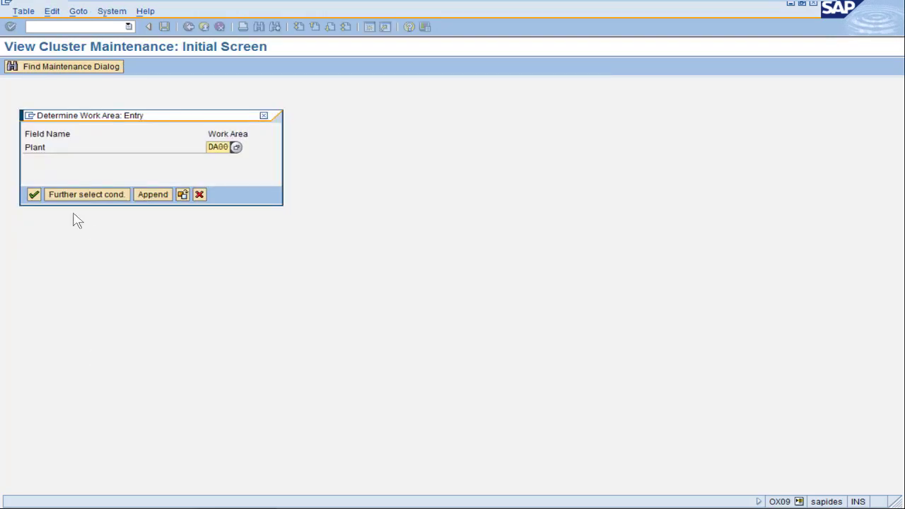
pyautogui.click(34, 195)
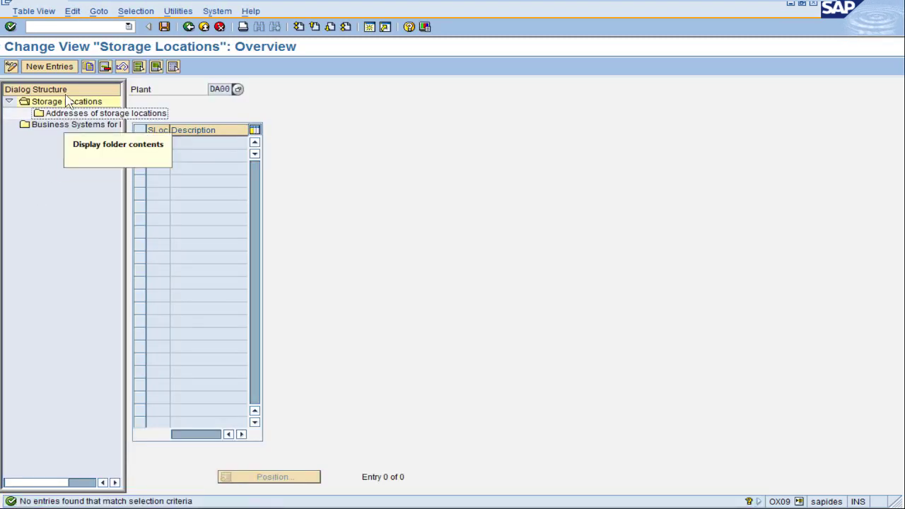
# Enter storage locations 0001 SLOC 0001, 0002 SLOC 0002 and 0003 SLOC 0003.
pyautogui.click(57, 68)
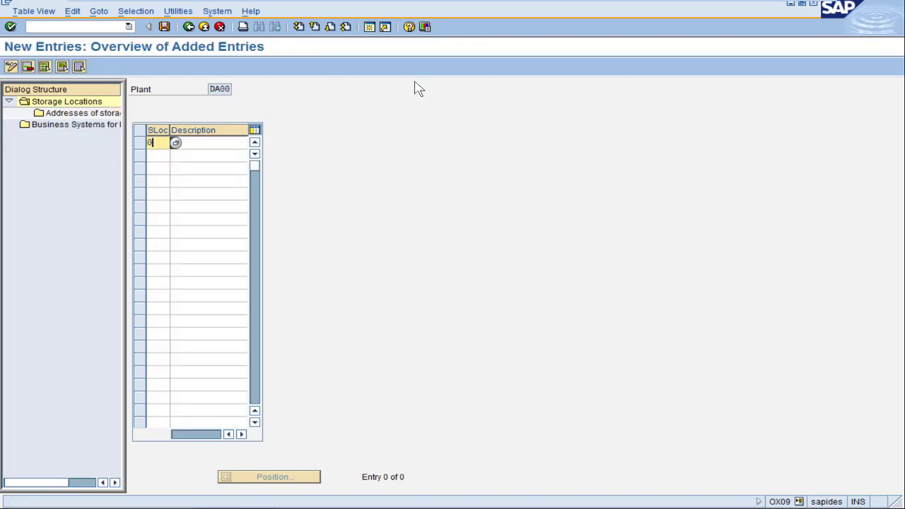
pyautogui.press('Tab')
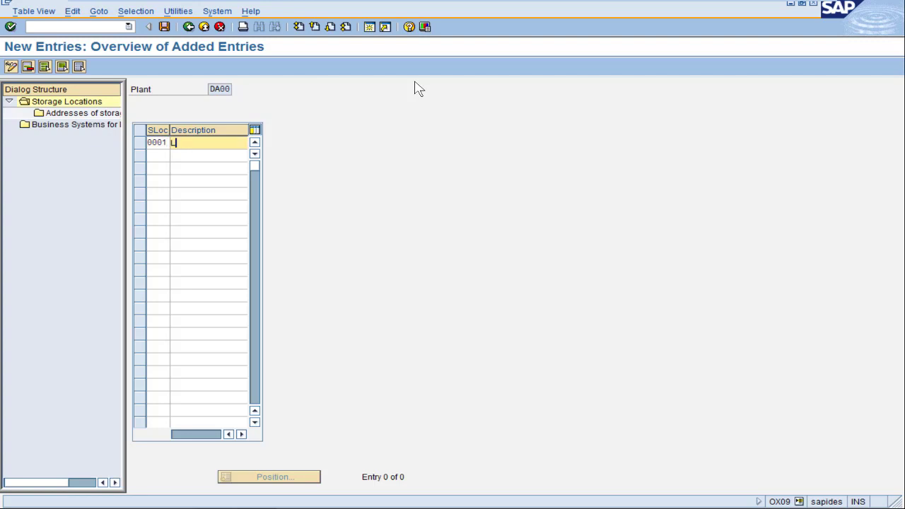
pyautogui.write('SLOC0001')
pyautogui.press('Tab')
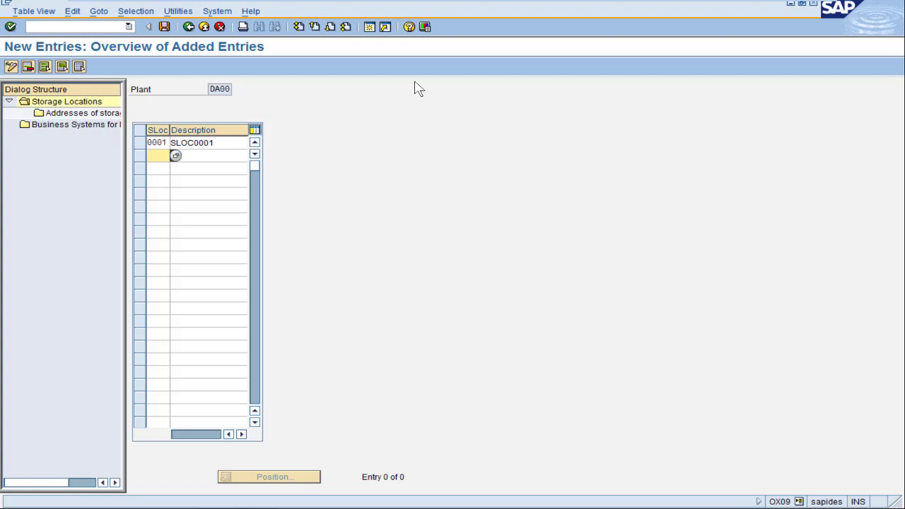
pyautogui.press('Tab')
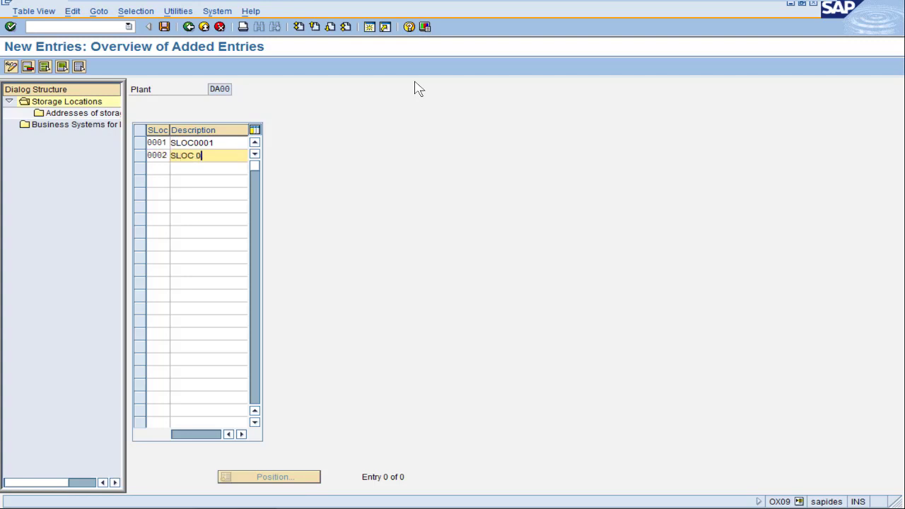
pyautogui.click(193, 142)
pyautogui.click(163, 168)
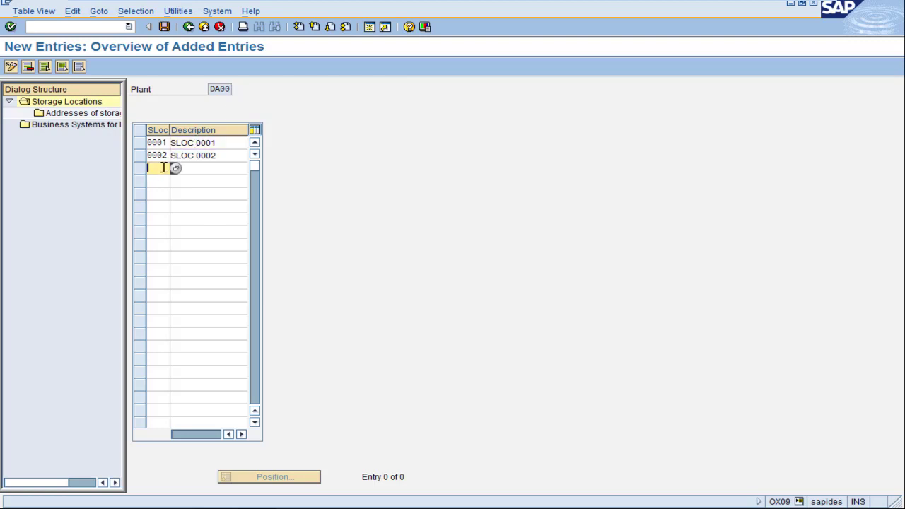
pyautogui.press('Tab')
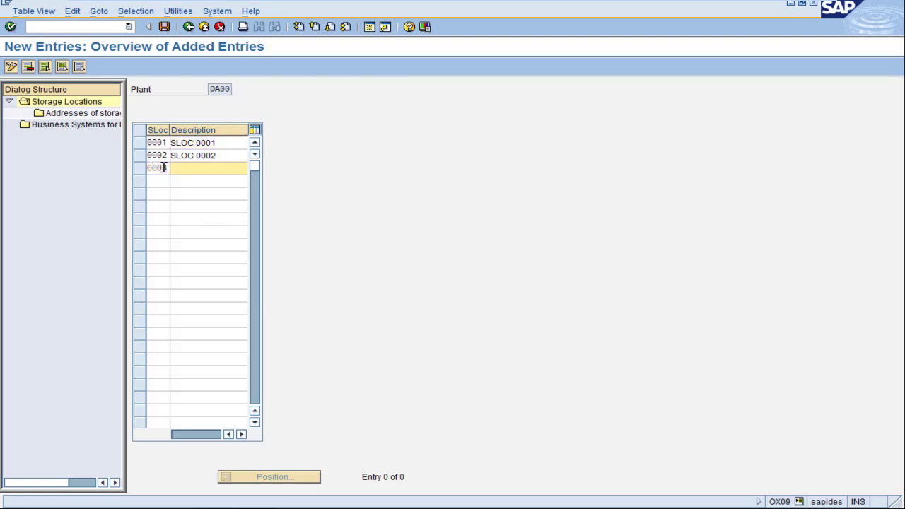
pyautogui.write('SLOC 0003')
pyautogui.press('Return')
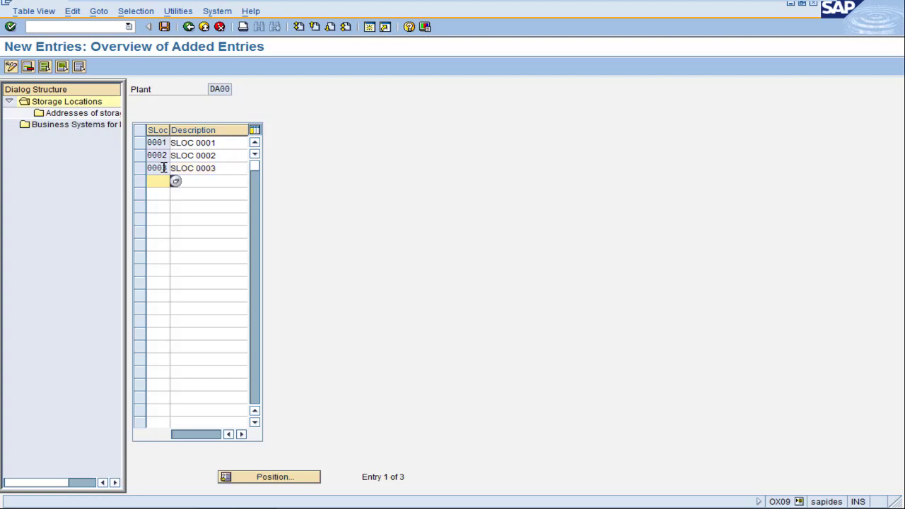
# Save the storage locations to the customizing request and go back to the IMG.
pyautogui.click(164, 27)
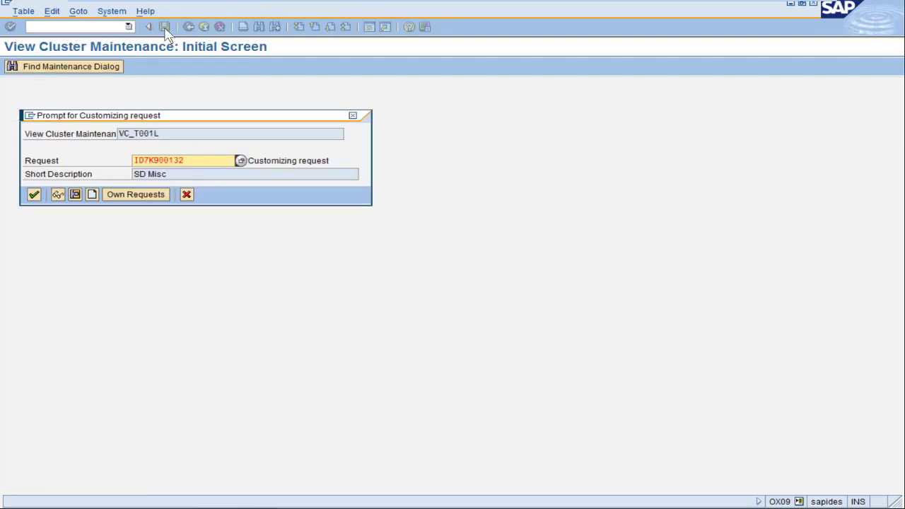
pyautogui.click(34, 194)
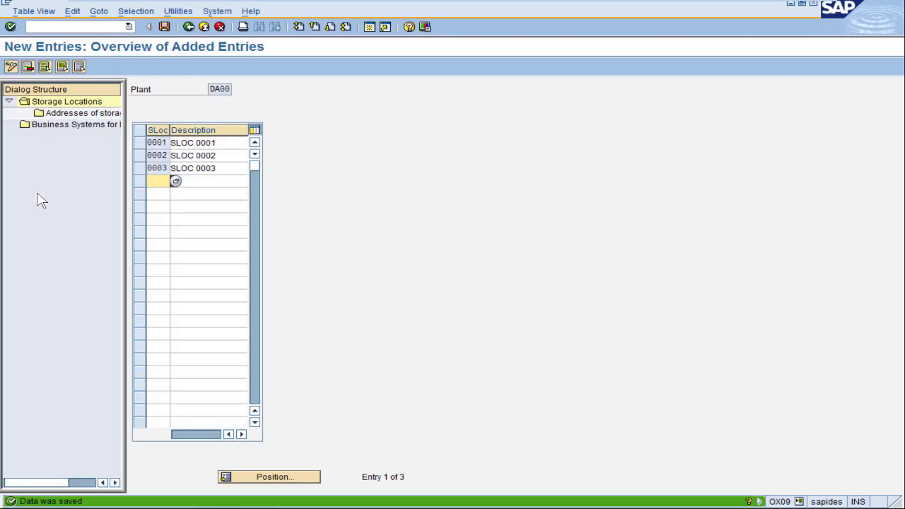
pyautogui.click(188, 28)
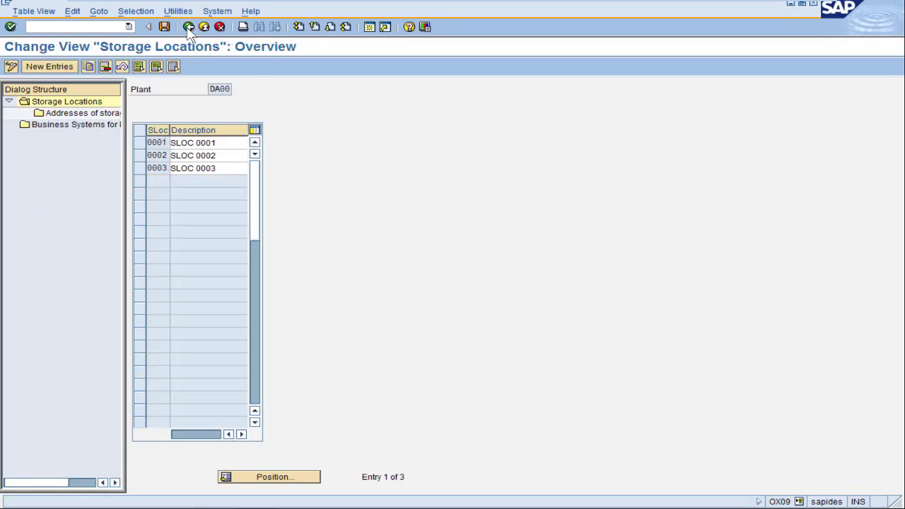
pyautogui.click(189, 28)
# Define shipping point DA00 'Portland Shipping Point' with factory calendar US and save it.
pyautogui.click(47, 377)
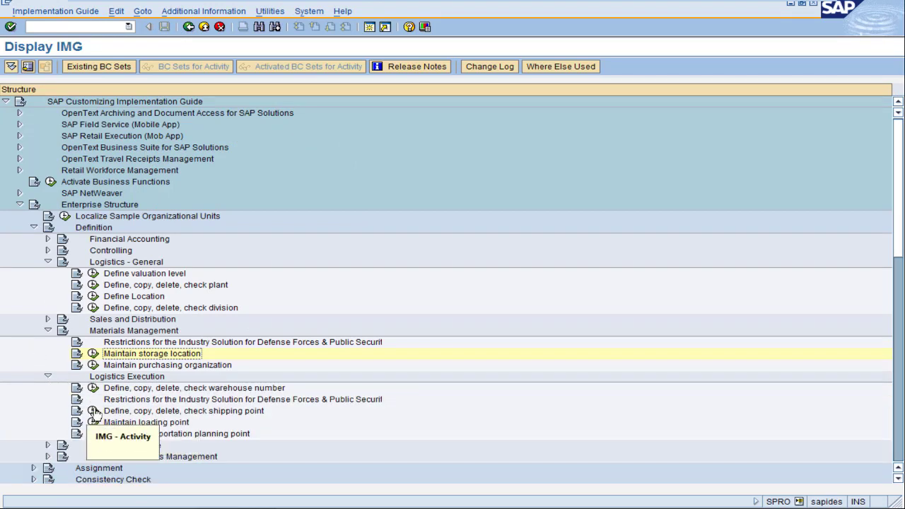
pyautogui.click(92, 411)
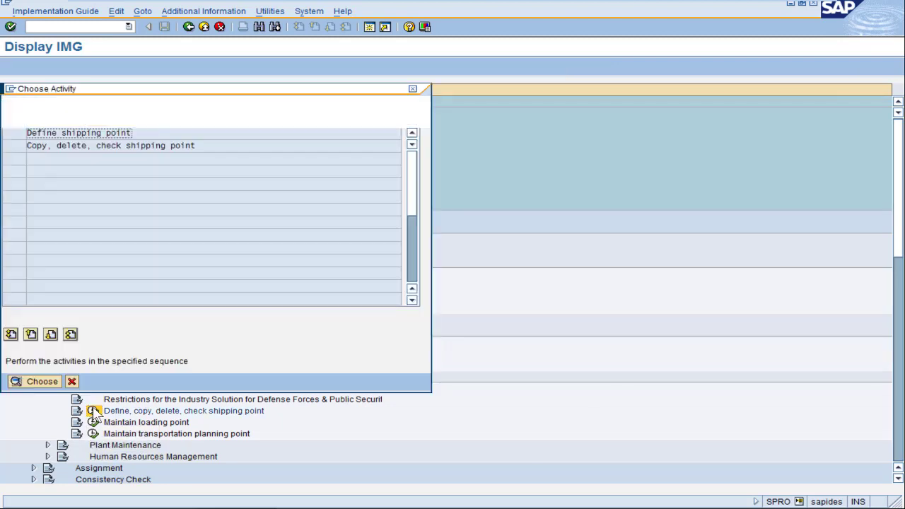
pyautogui.doubleClick(96, 134)
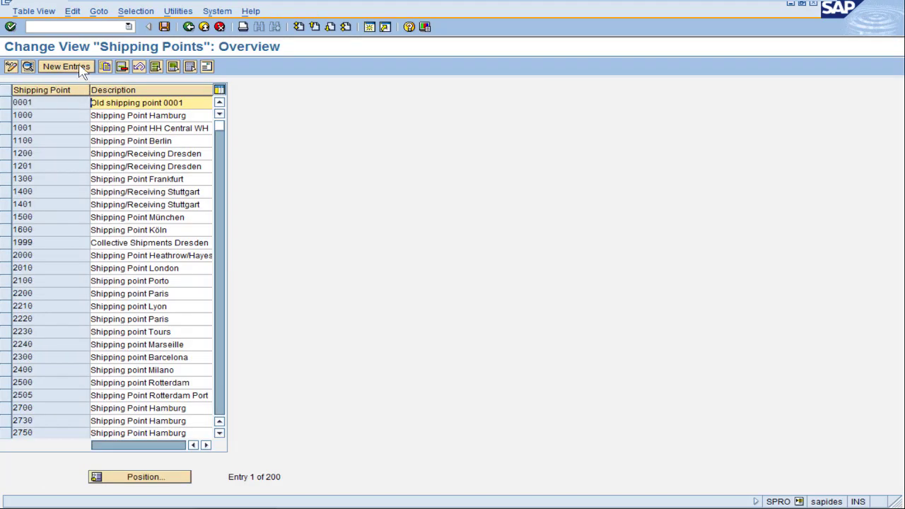
pyautogui.click(80, 70)
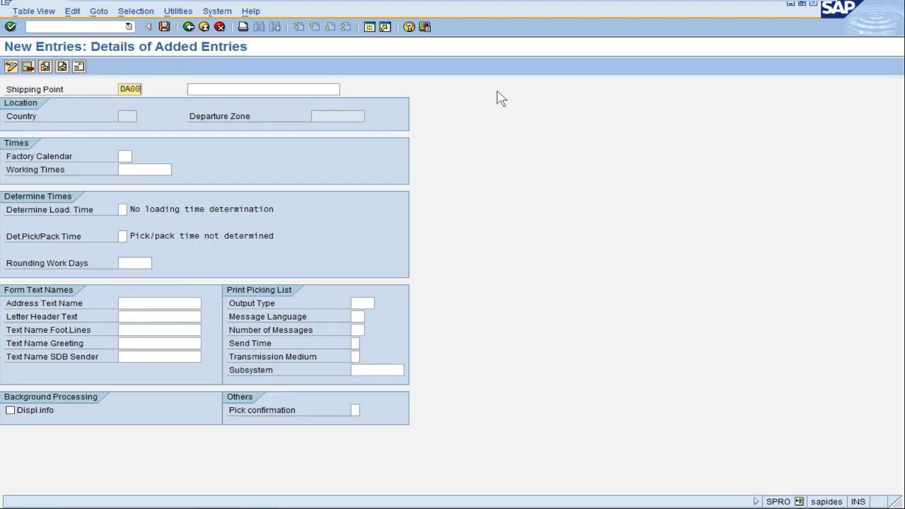
pyautogui.press('Tab')
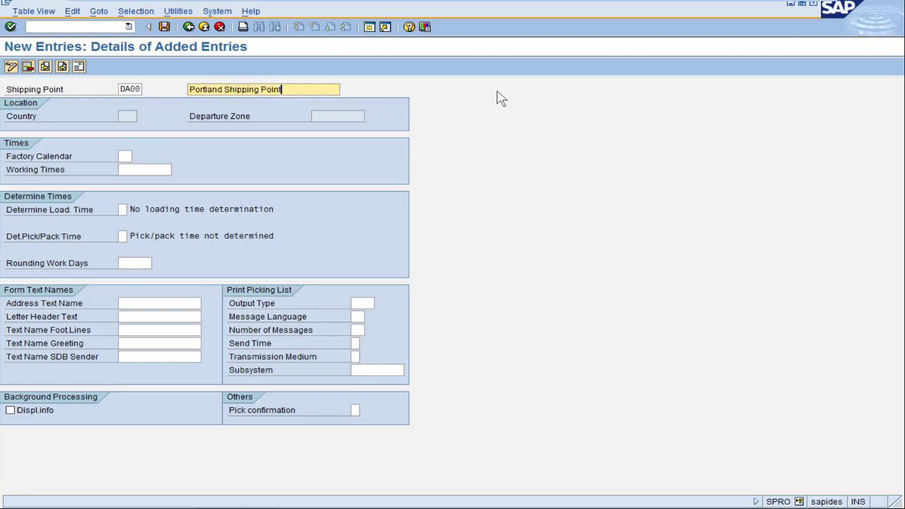
pyautogui.hotkey('shift', 'Tab')
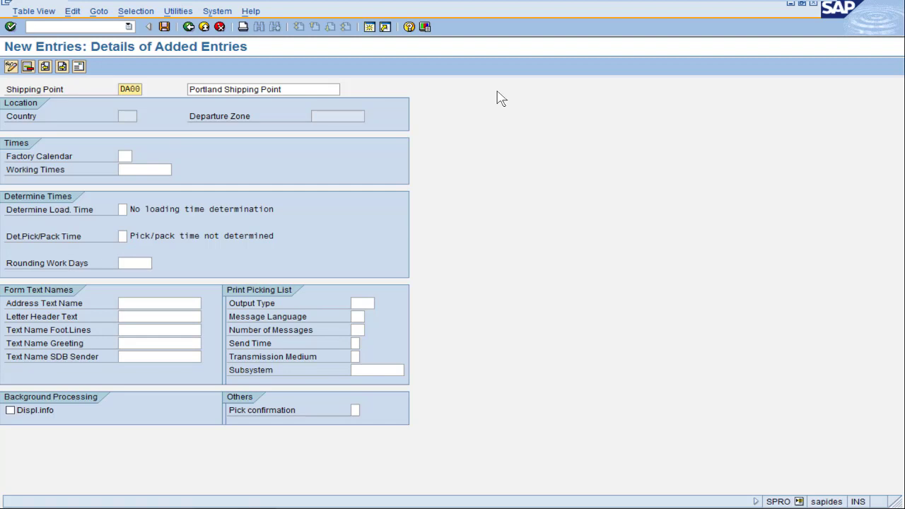
pyautogui.click(124, 154)
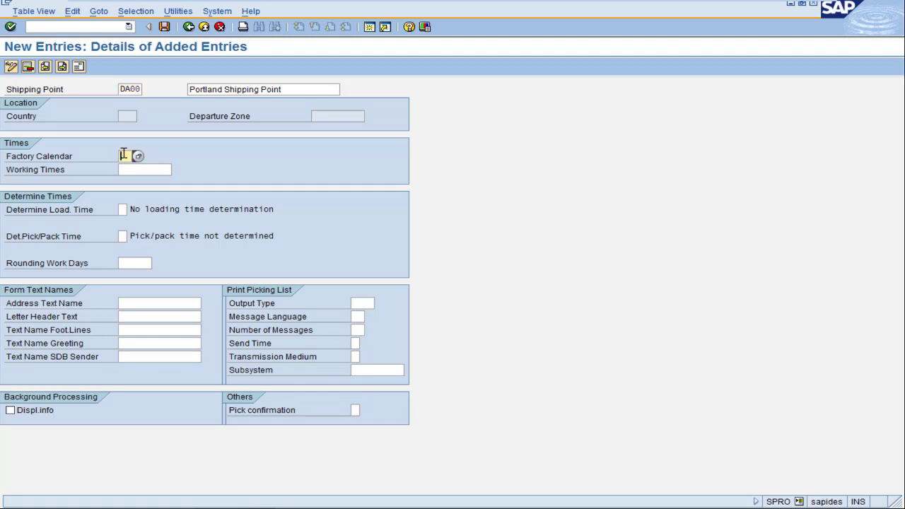
pyautogui.press('Return')
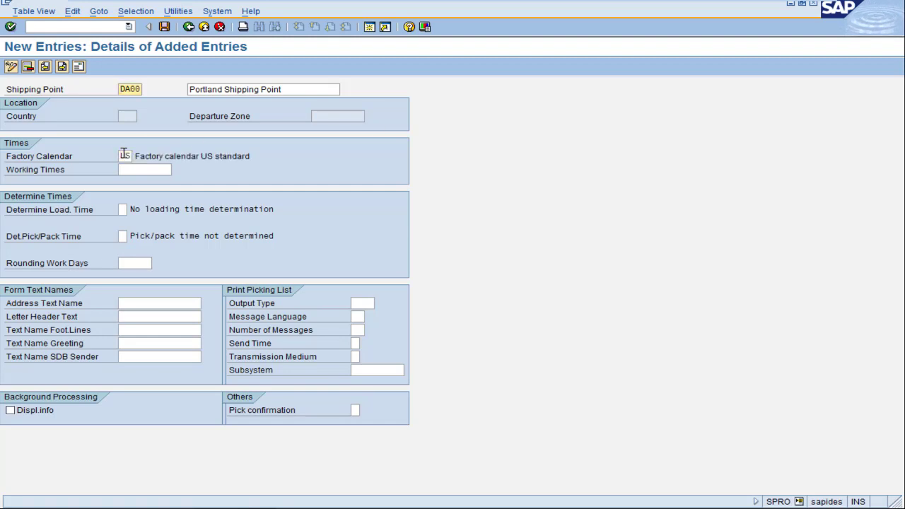
pyautogui.click(165, 28)
# Enter country US, region OR and transportation zone NW in shipping point DA00's address.
pyautogui.moveTo(228, 87); pyautogui.dragTo(275, 15)
pyautogui.click(263, 180)
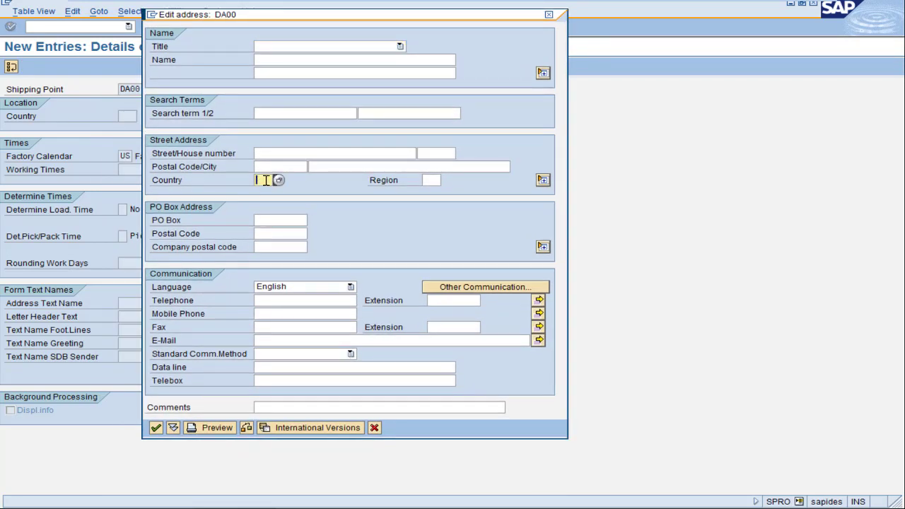
pyautogui.write('US')
pyautogui.press('Tab')
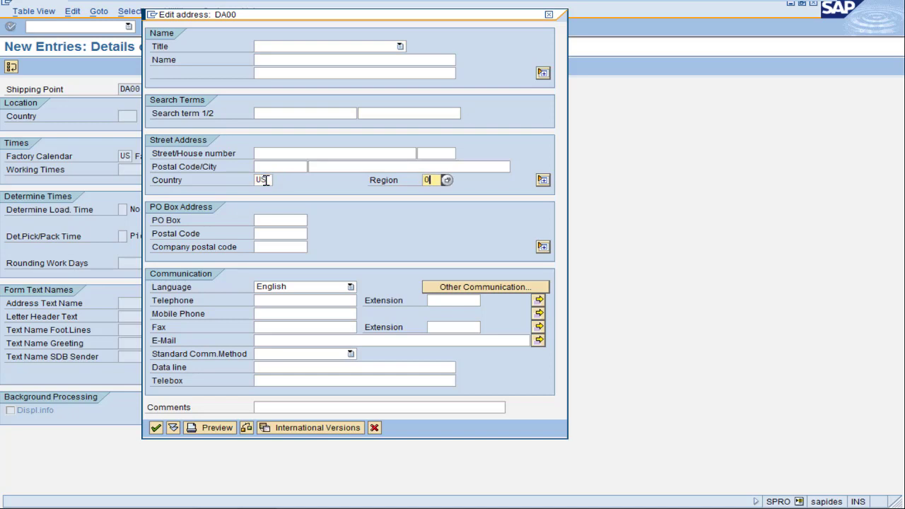
pyautogui.write('OR')
pyautogui.click(542, 179)
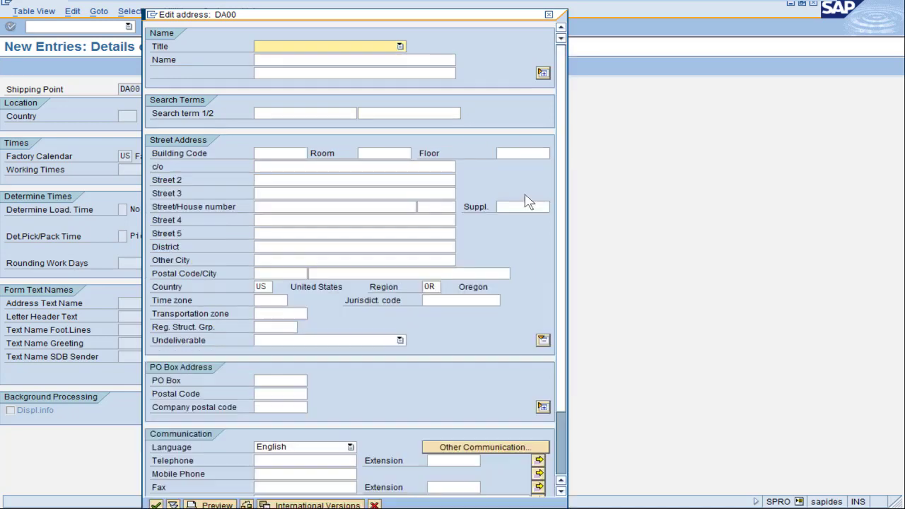
pyautogui.click(276, 313)
pyautogui.click(310, 315)
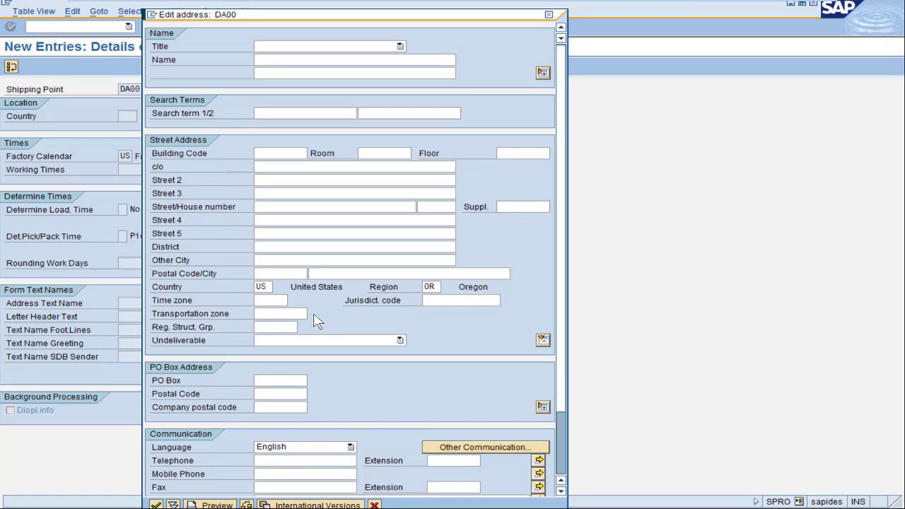
pyautogui.doubleClick(373, 295)
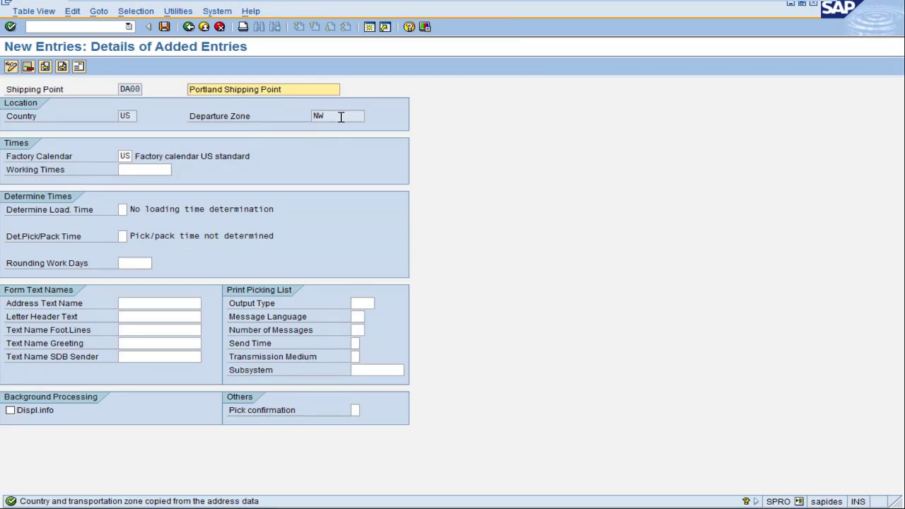
# Save shipping point DA00 and return to the implementation guide.
pyautogui.click(165, 29)
pyautogui.click(188, 27)
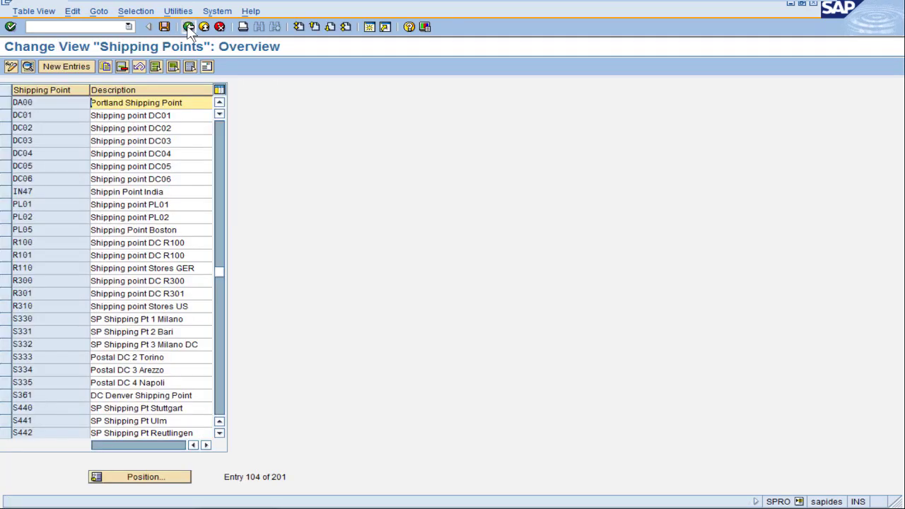
pyautogui.click(188, 27)
pyautogui.click(412, 89)
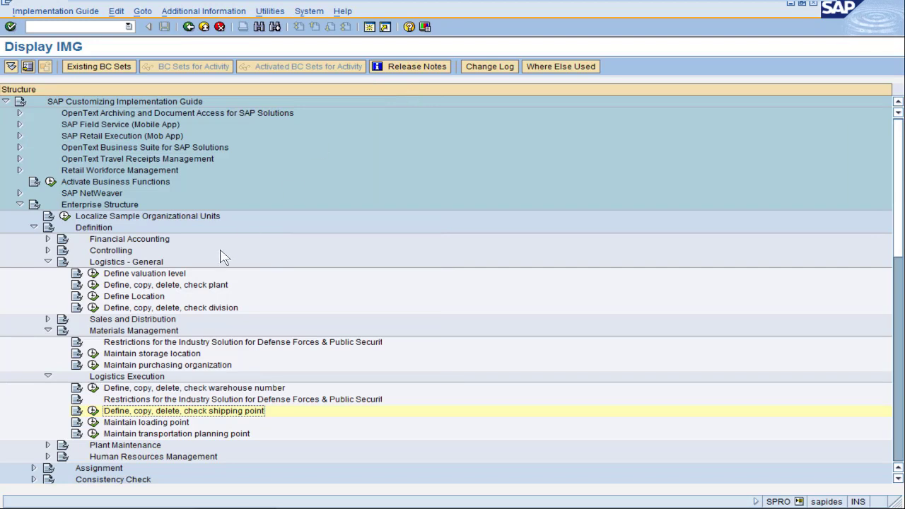
# Open Assignment > Logistics - General > Assign plant to company code.
pyautogui.scroll(-9, 210, 267)
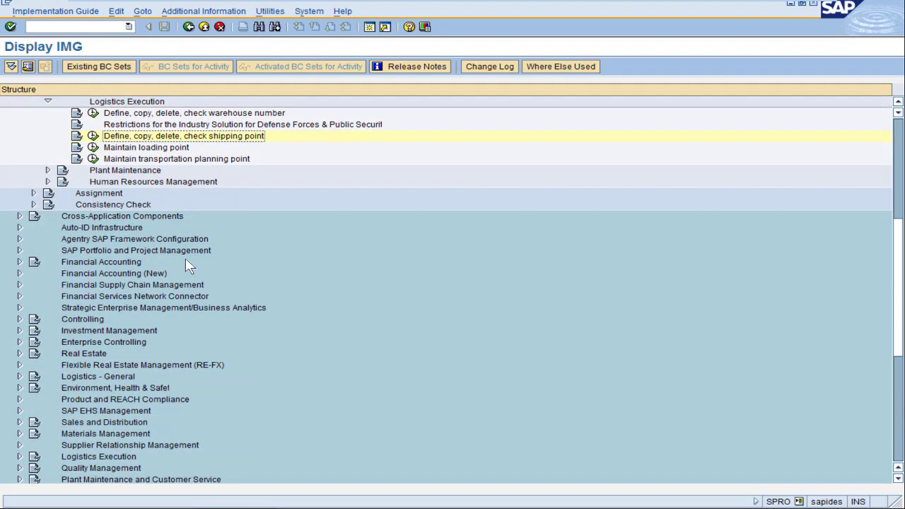
pyautogui.scroll(1, 99, 229)
pyautogui.click(34, 170)
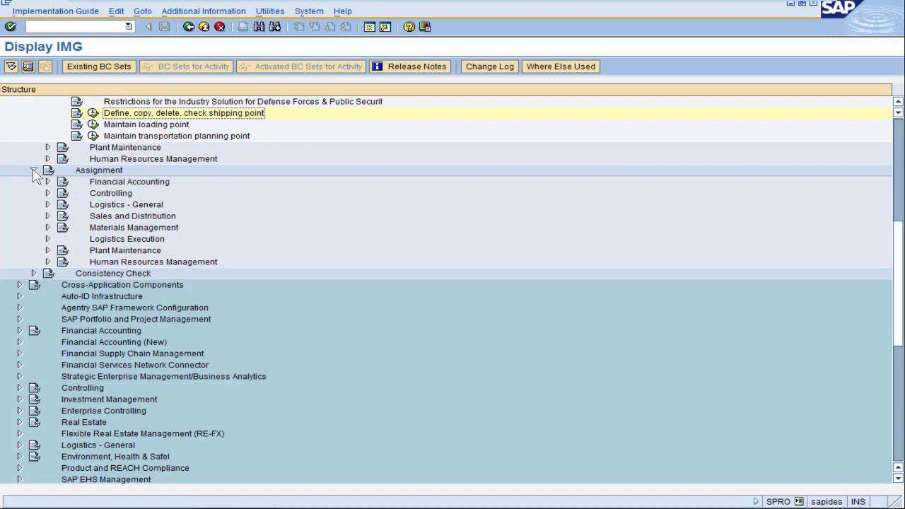
pyautogui.click(47, 205)
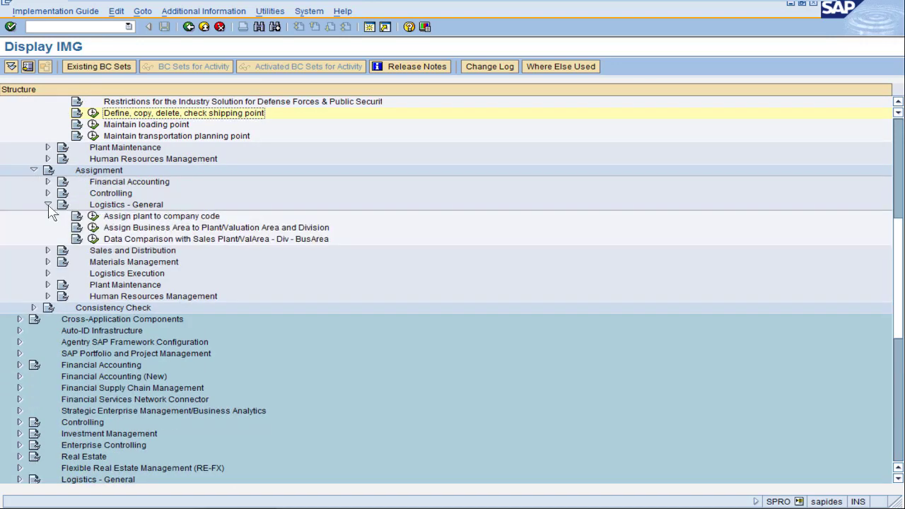
pyautogui.click(93, 217)
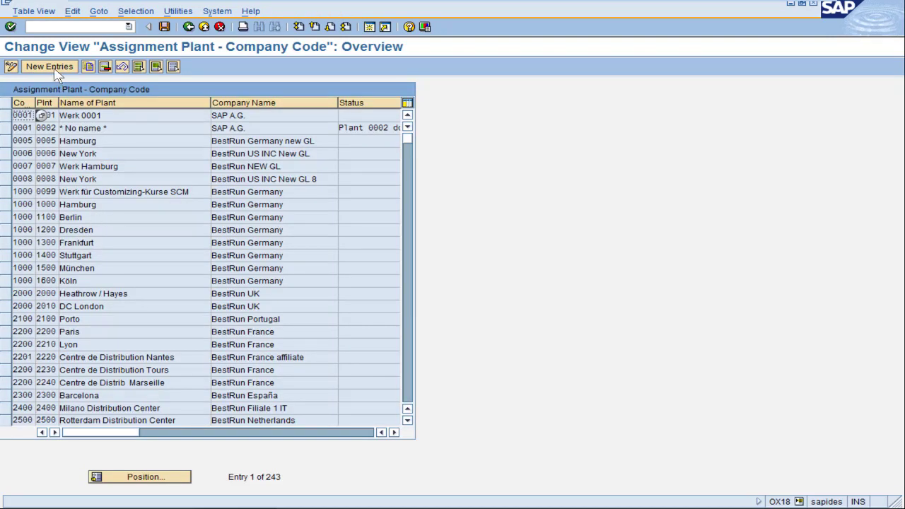
# Add a new entry assigning plant DA00 to company code DU10.
pyautogui.click(54, 72)
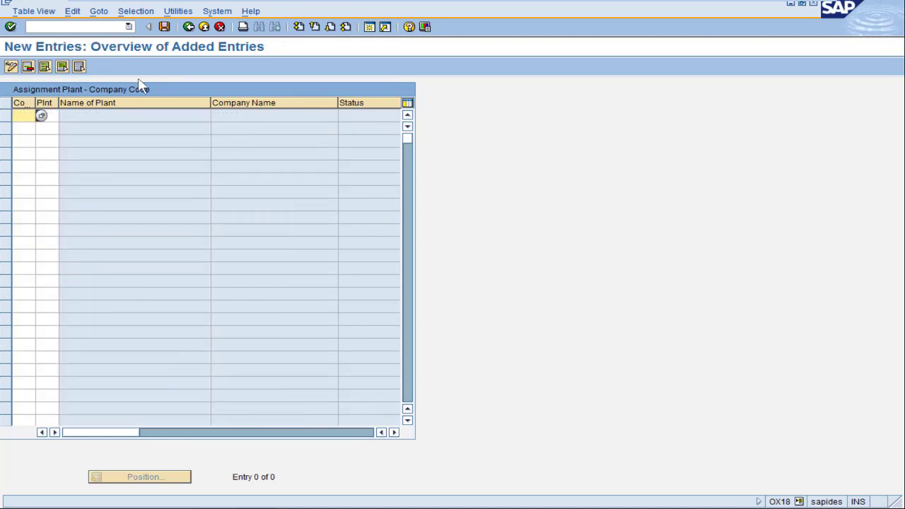
pyautogui.write('10')
pyautogui.press('Tab')
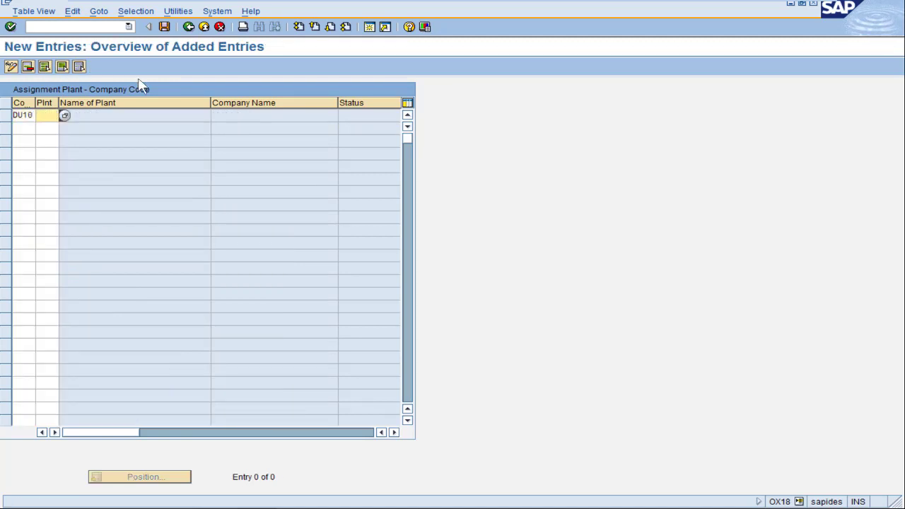
pyautogui.write('DA00')
pyautogui.press('Return')
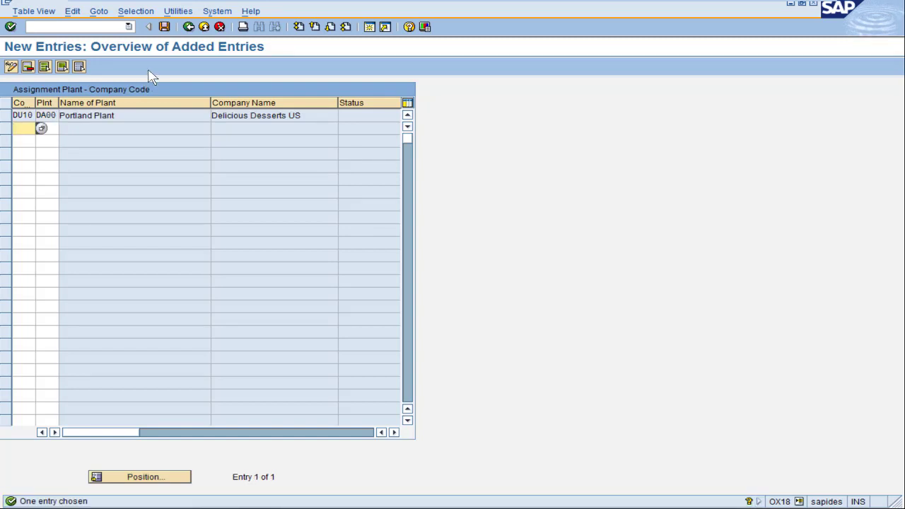
# Save the DU10–DA00 assignment to the customizing request and return to the IMG.
pyautogui.click(164, 26)
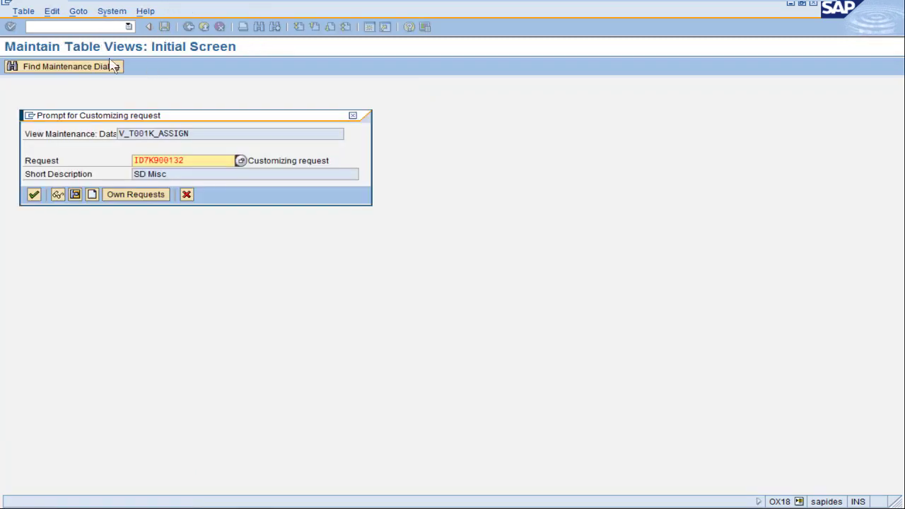
pyautogui.click(33, 195)
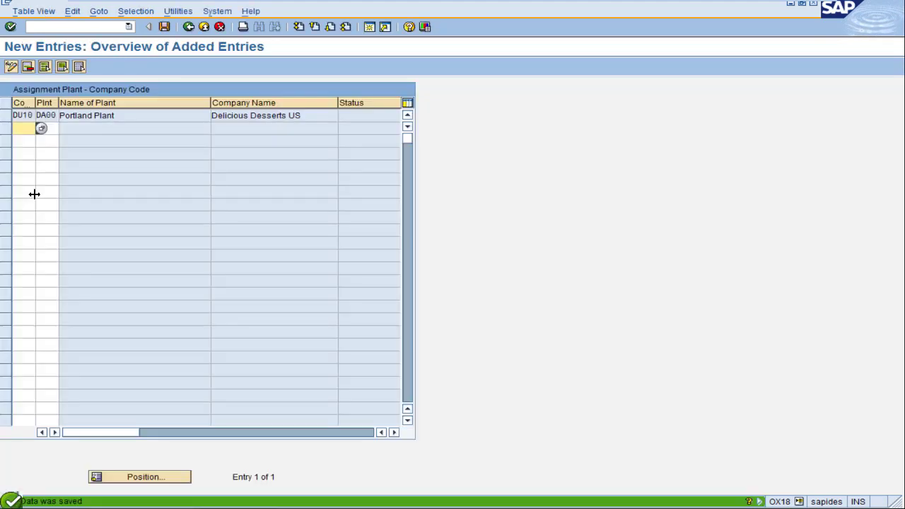
pyautogui.click(189, 27)
pyautogui.click(189, 27)
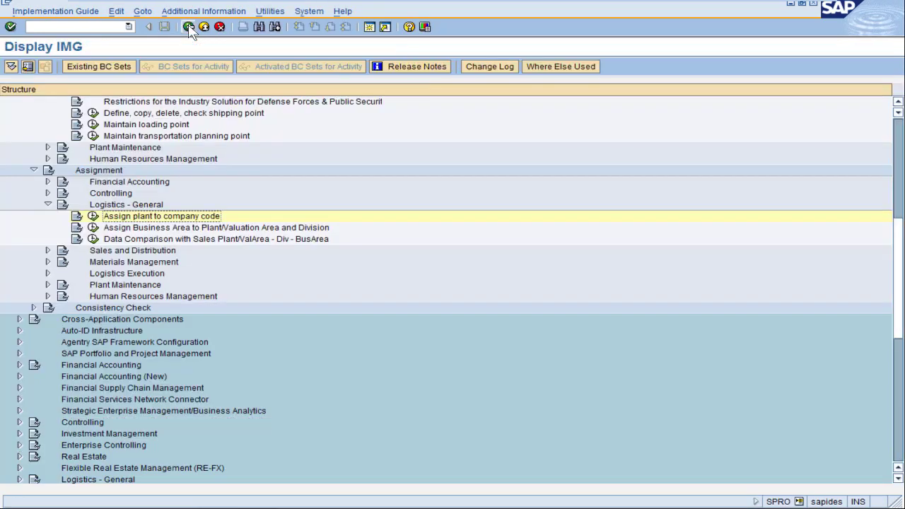
# Open the sales org–distribution channel–plant assignment and add DUS1 / D1 for plant DA00.
pyautogui.click(47, 251)
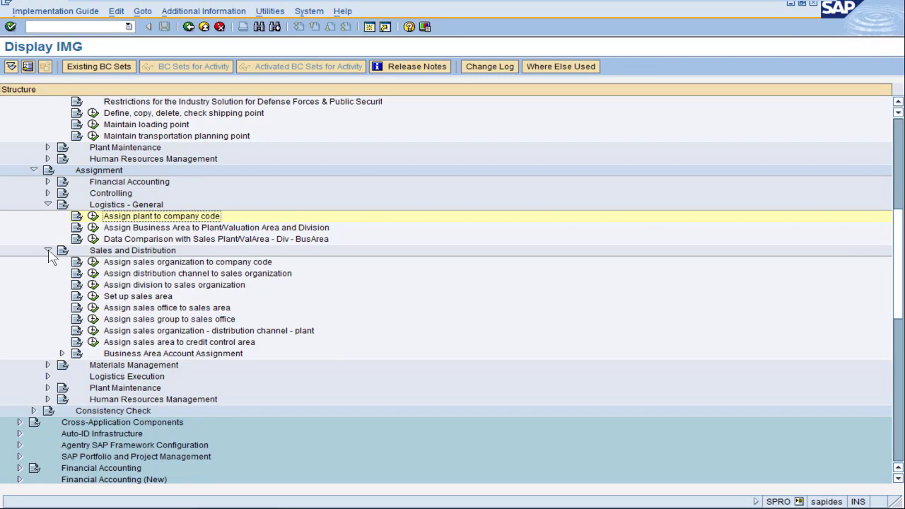
pyautogui.click(92, 331)
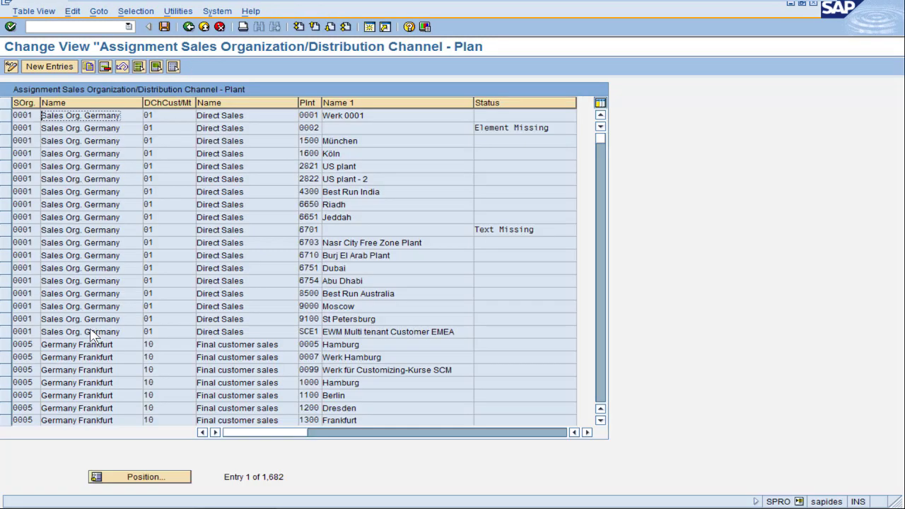
pyautogui.click(50, 66)
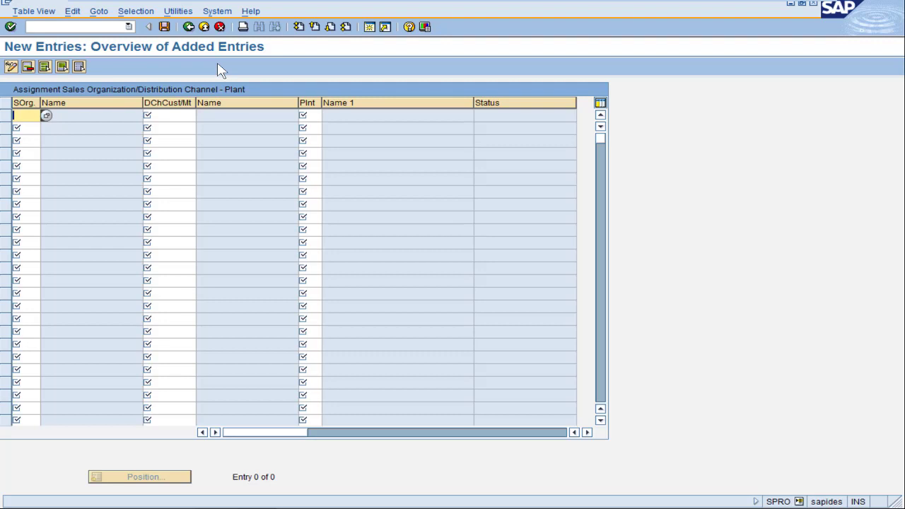
pyautogui.write('DUS1')
pyautogui.press('Tab')
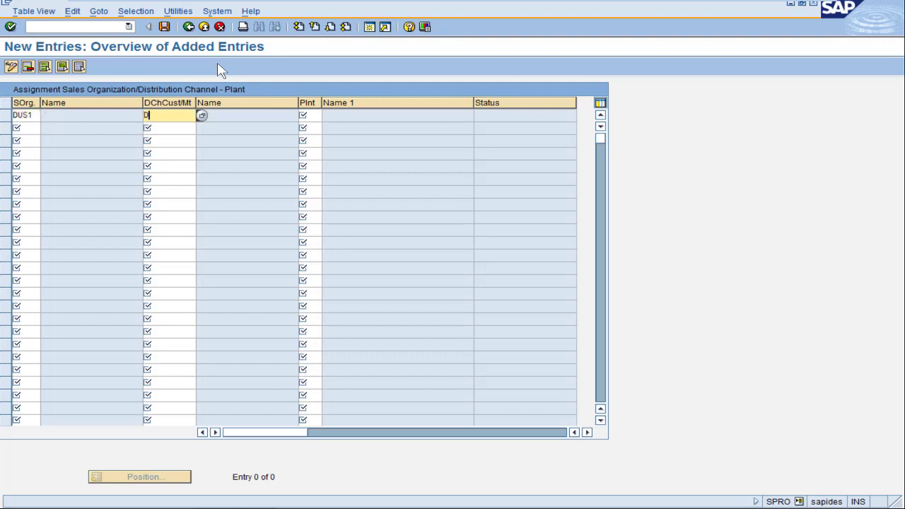
pyautogui.press('Tab')
pyautogui.write('DA0')
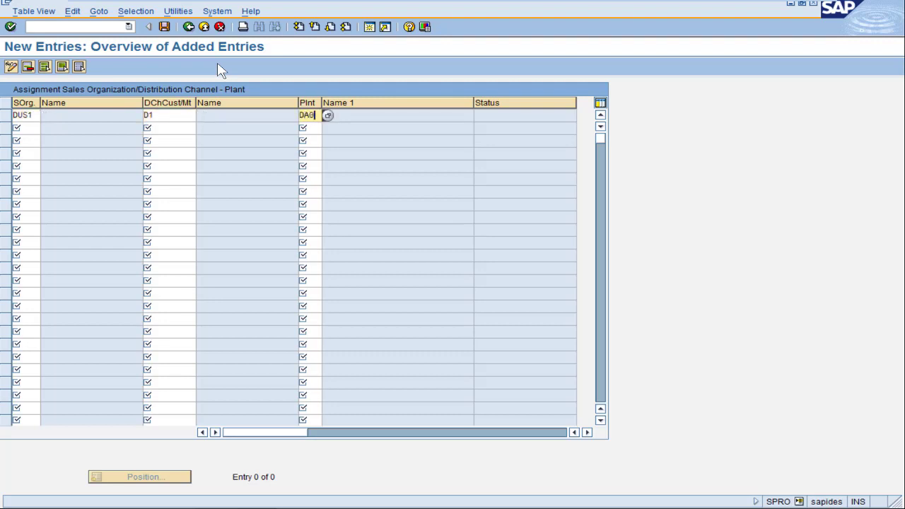
pyautogui.write('0')
pyautogui.press('Tab')
pyautogui.press('Return')
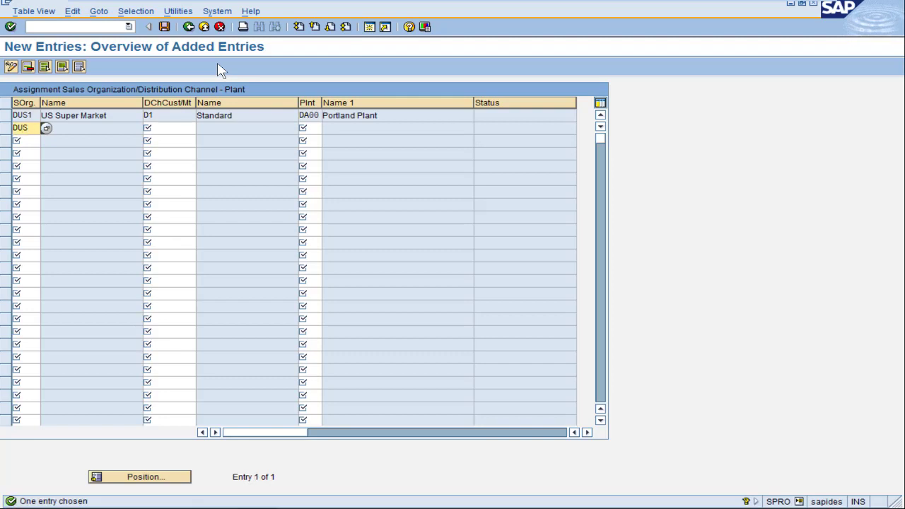
# Add rows DUS2 and DUS3 with channel D1 for plant DA00.
pyautogui.press('Tab')
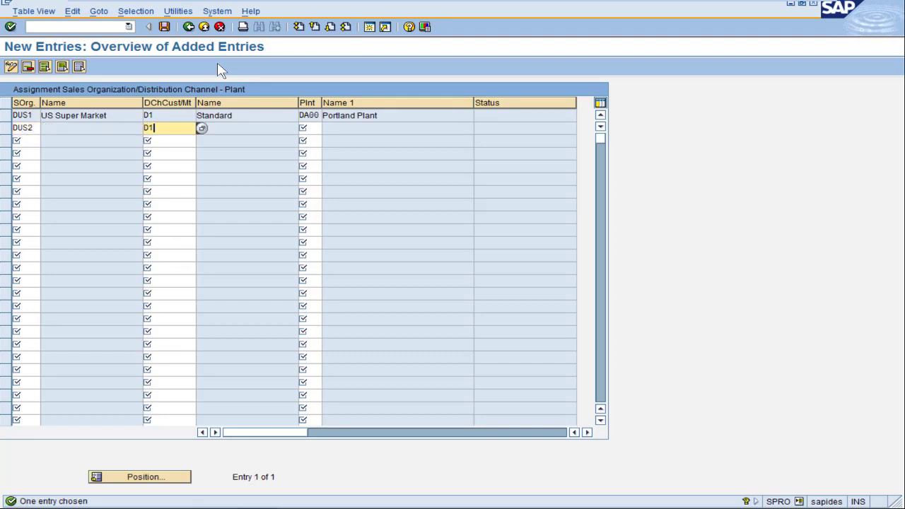
pyautogui.press('Tab')
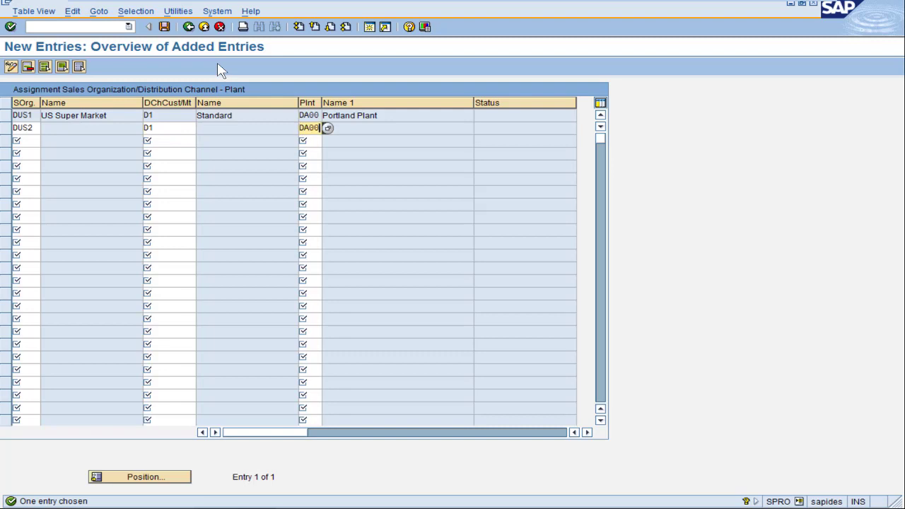
pyautogui.press('Return')
pyautogui.write('DUS3')
pyautogui.press('Tab')
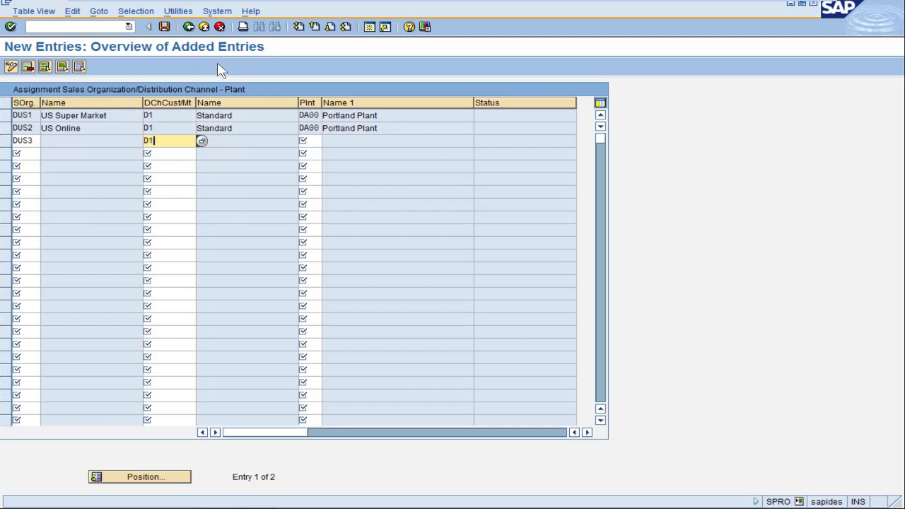
pyautogui.press('Tab')
pyautogui.write('DA00')
pyautogui.press('Return')
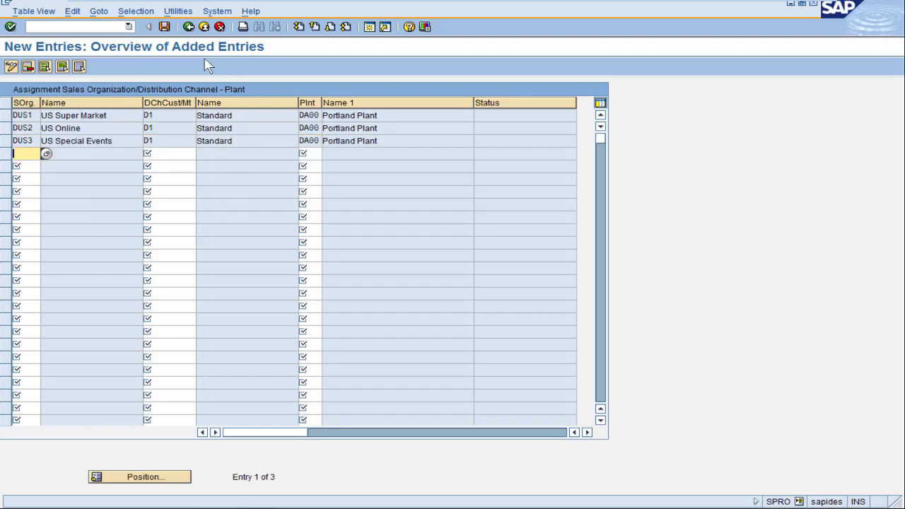
# Save the three assignments to the customizing request and return to the IMG tree.
pyautogui.click(165, 28)
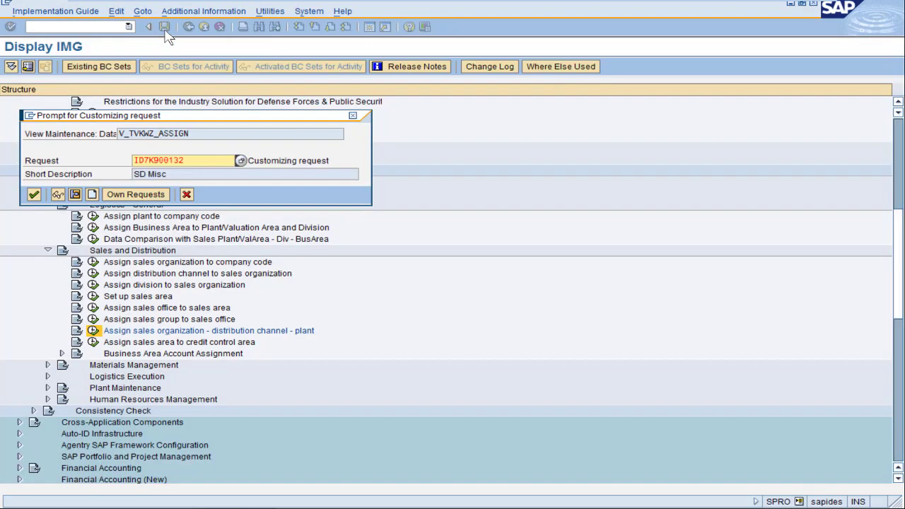
pyautogui.click(33, 195)
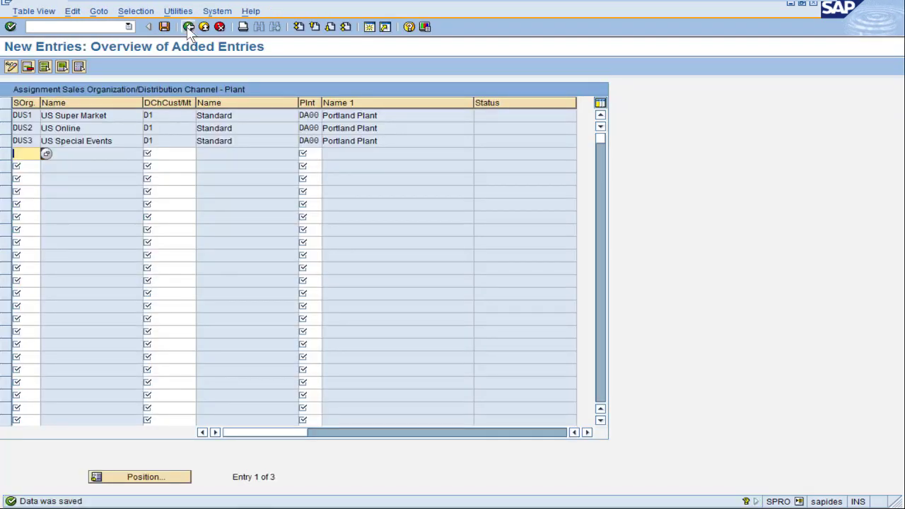
pyautogui.click(189, 28)
pyautogui.click(189, 29)
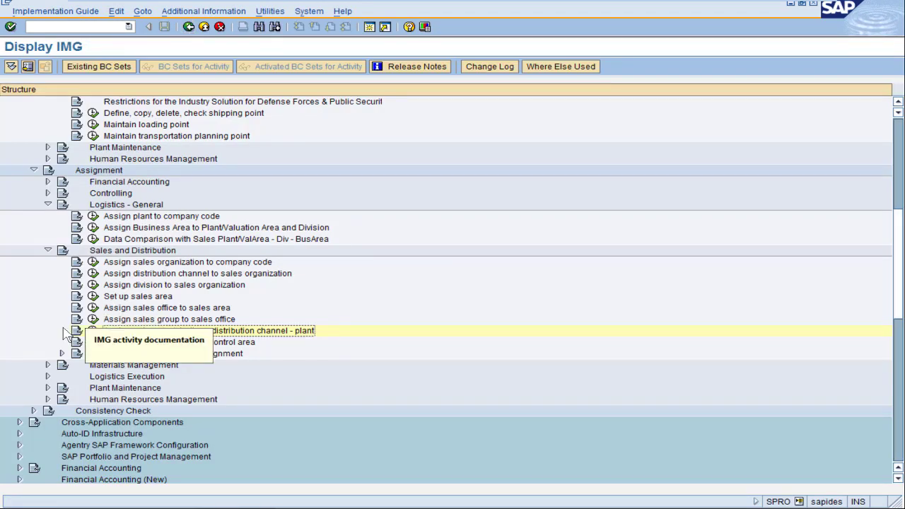
# Assign shipping point DA00 Portland Shipping Point to plant DA00 in Assign shipping point to plant.
pyautogui.click(47, 376)
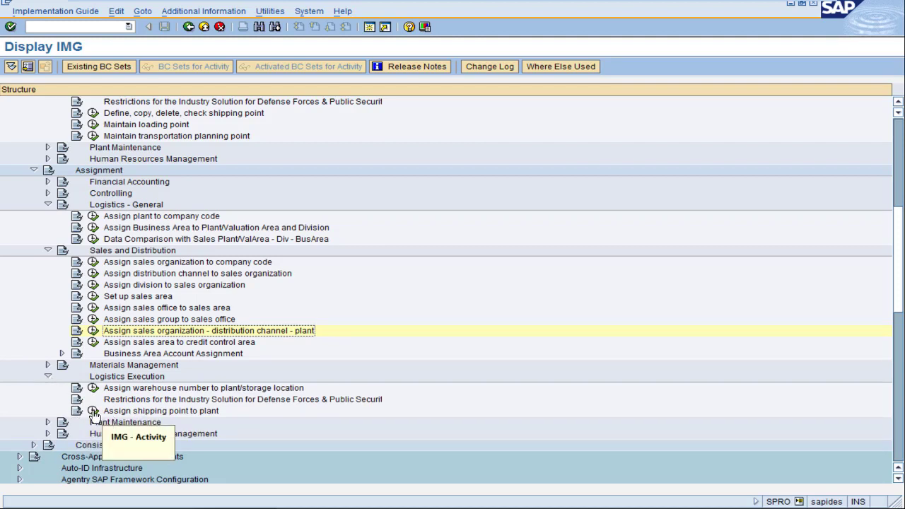
pyautogui.click(92, 413)
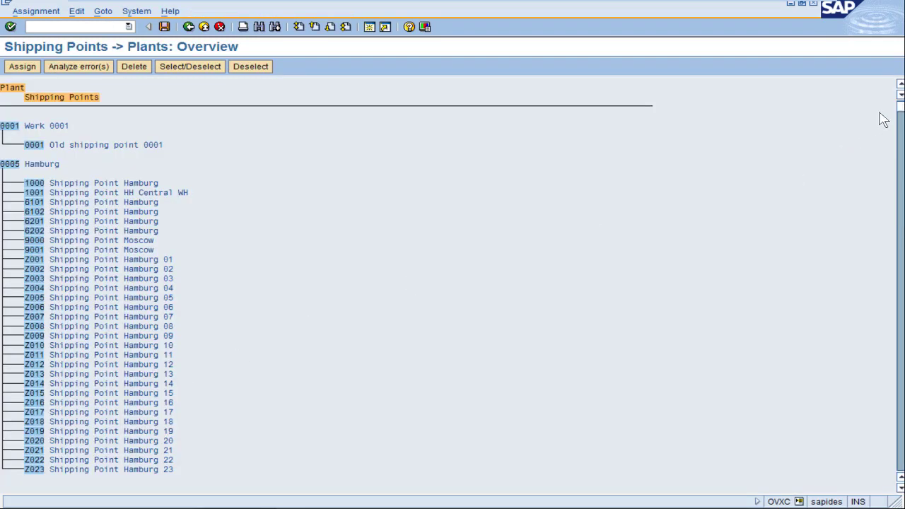
pyautogui.moveTo(902, 115); pyautogui.dragTo(902, 438)
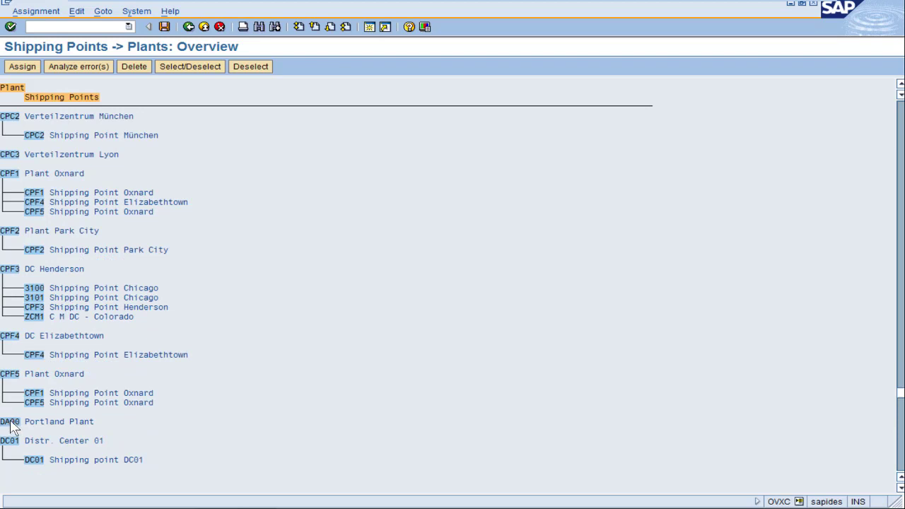
pyautogui.click(27, 67)
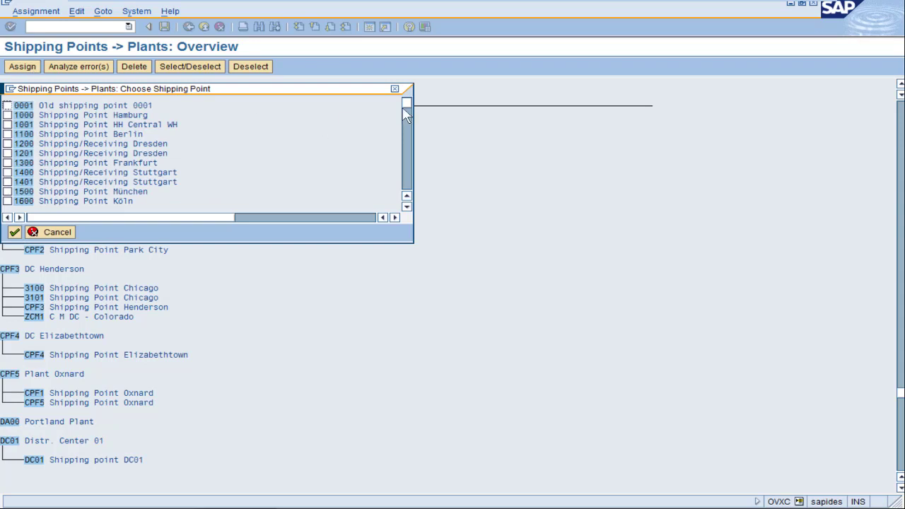
pyautogui.moveTo(408, 104); pyautogui.dragTo(406, 143)
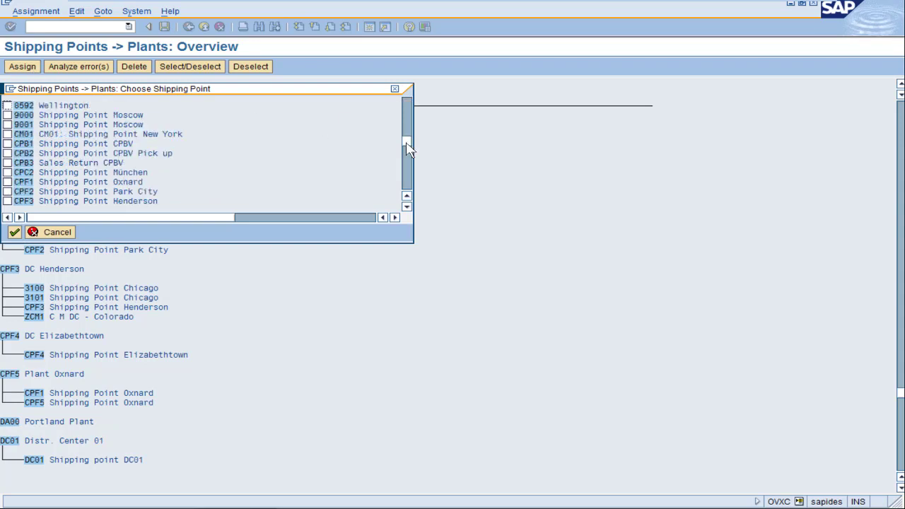
pyautogui.click(408, 174)
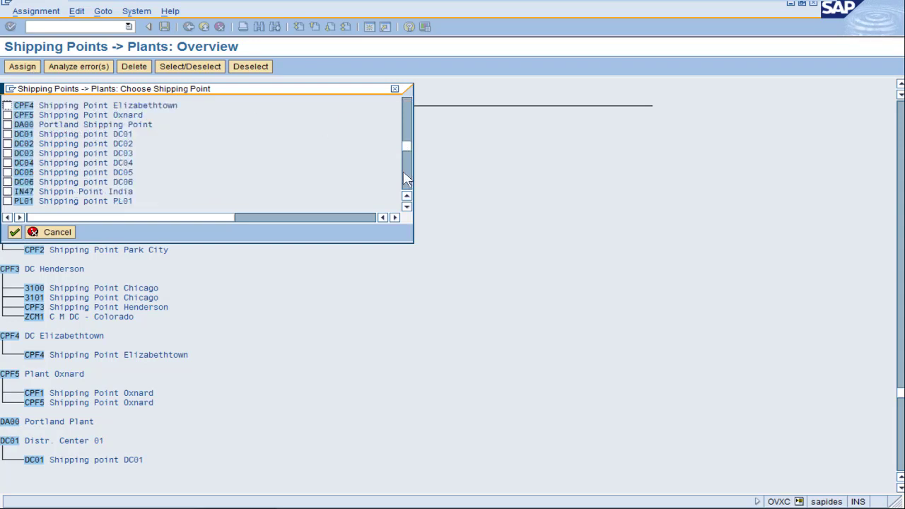
pyautogui.click(7, 125)
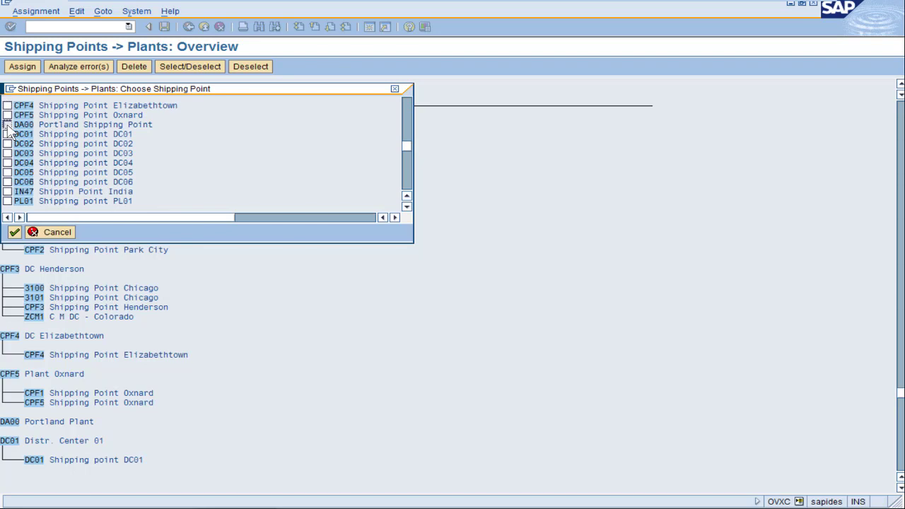
pyautogui.click(14, 232)
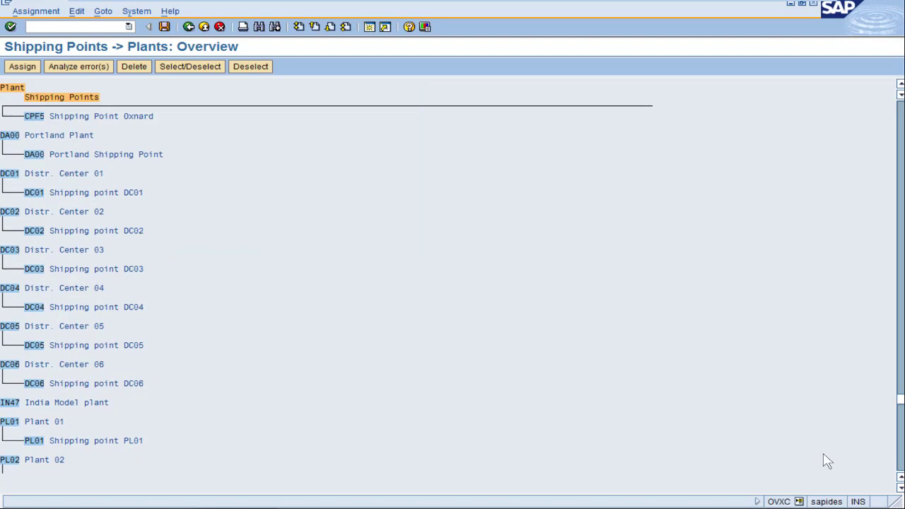
pyautogui.click(111, 136)
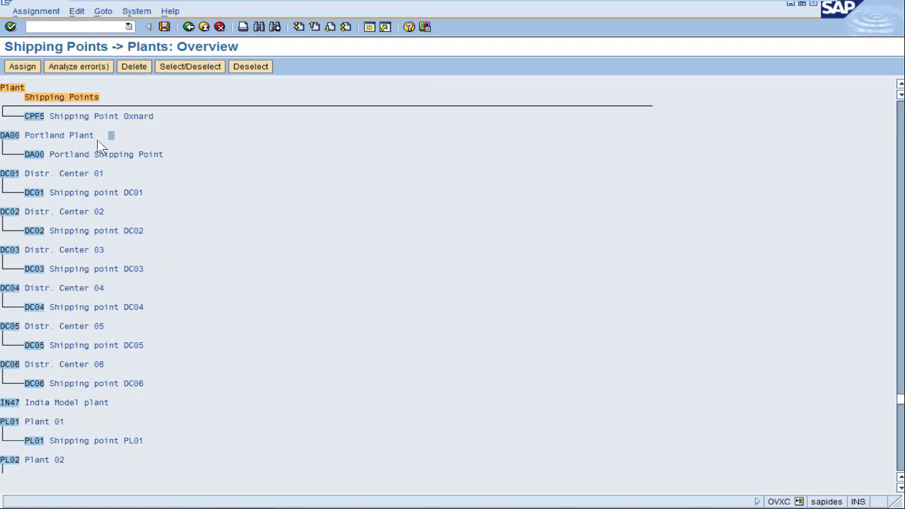
# Save the shipping point assignment to the customizing request and return to the IMG.
pyautogui.click(165, 29)
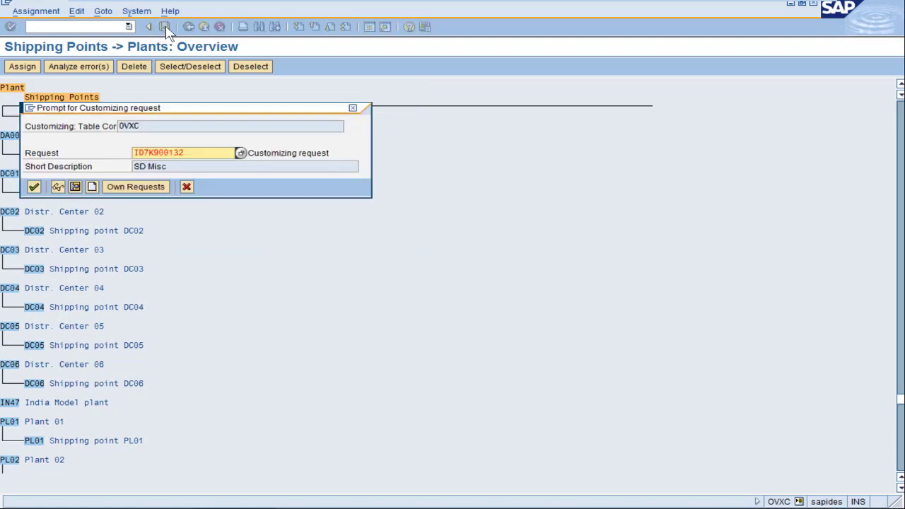
pyautogui.click(33, 186)
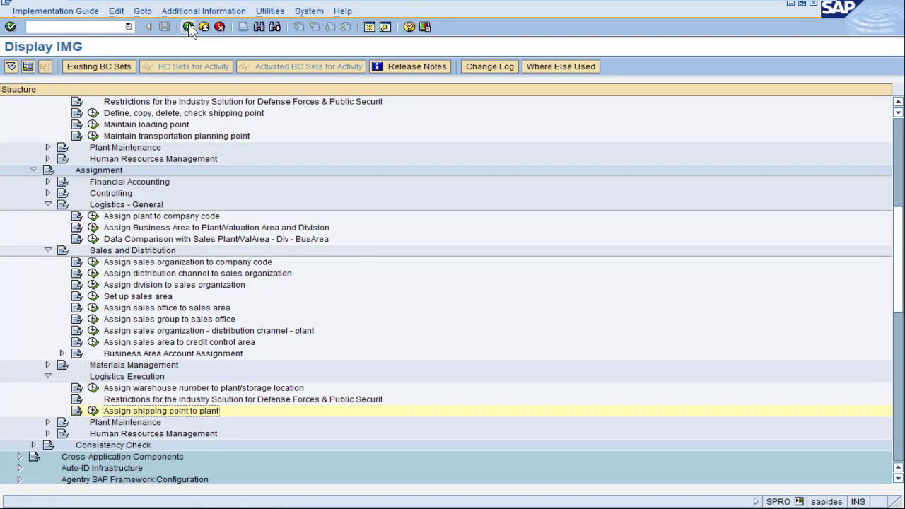
pyautogui.click(189, 28)
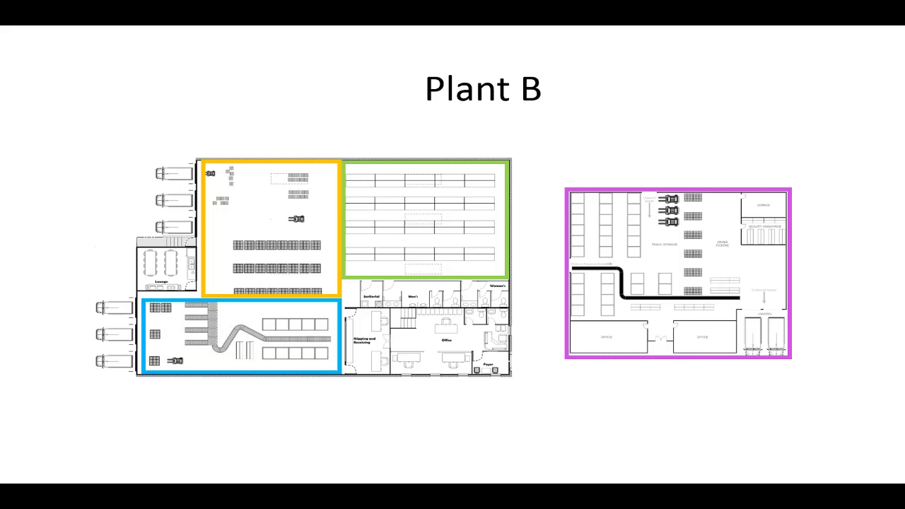
# Scroll up through the SAP implementation guide's Assignment activities.
pyautogui.scroll(2, 237, 101)
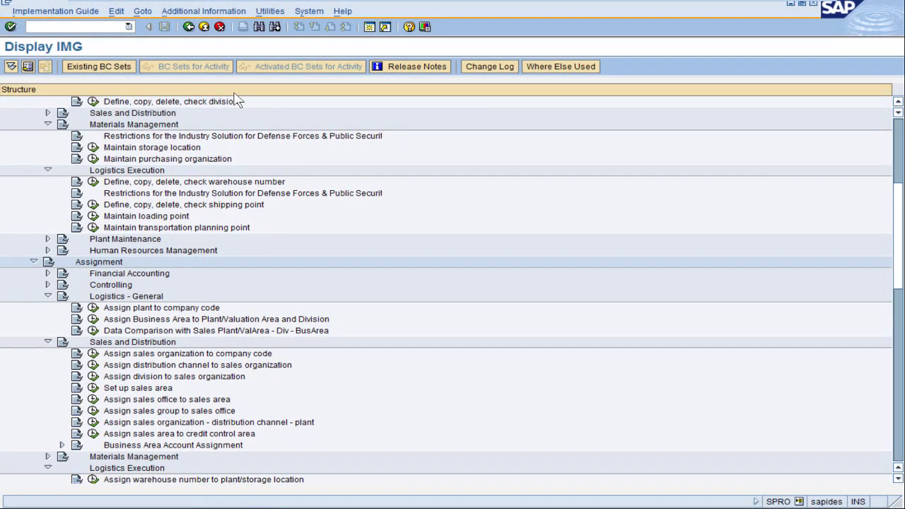
# Open the Define Plant activity and start a new plant entry.
pyautogui.scroll(3, 237, 101)
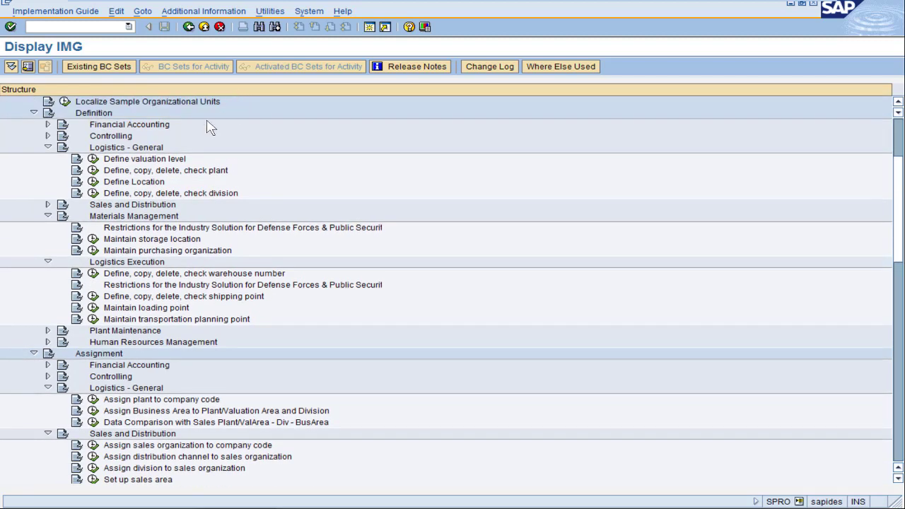
pyautogui.click(92, 170)
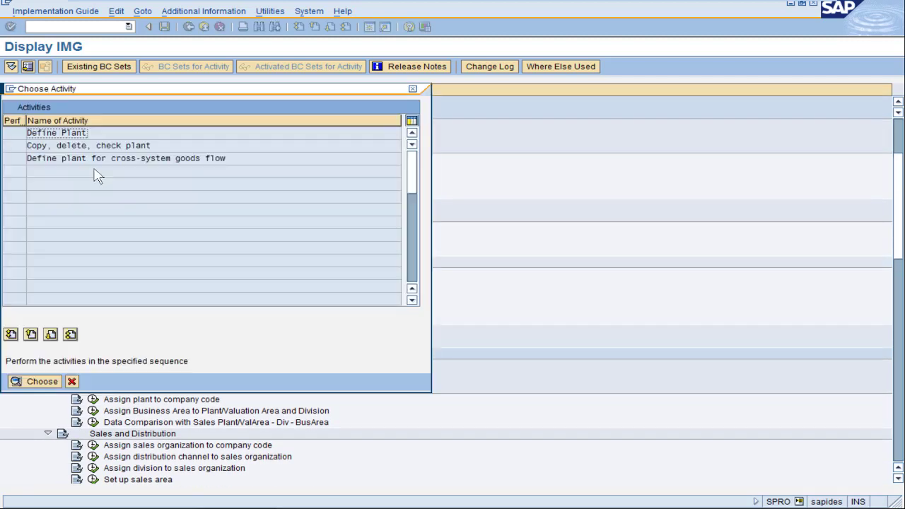
pyautogui.doubleClick(97, 133)
pyautogui.click(65, 67)
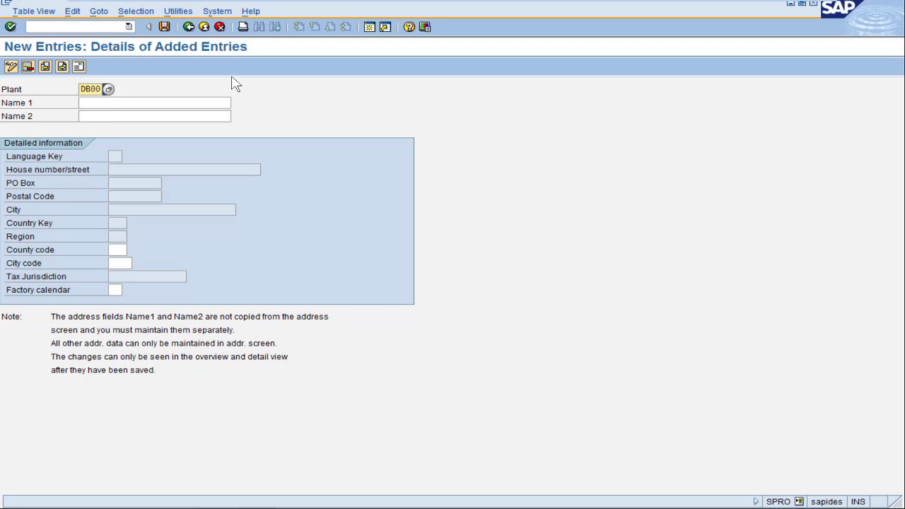
# Give plant DB00 the name 'Miami Plant' and factory calendar US.
pyautogui.press('Tab')
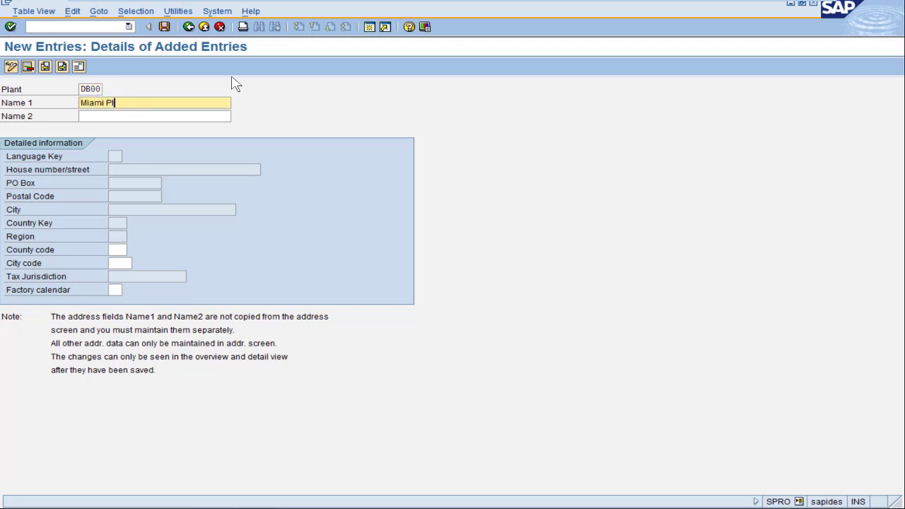
pyautogui.write('Miami Plant')
pyautogui.click(111, 290)
pyautogui.write('US')
pyautogui.press('Return')
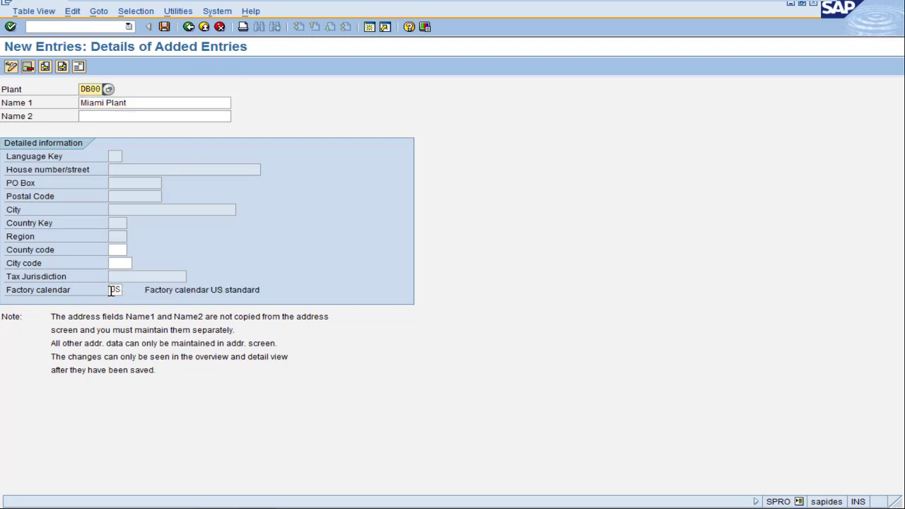
pyautogui.click(164, 26)
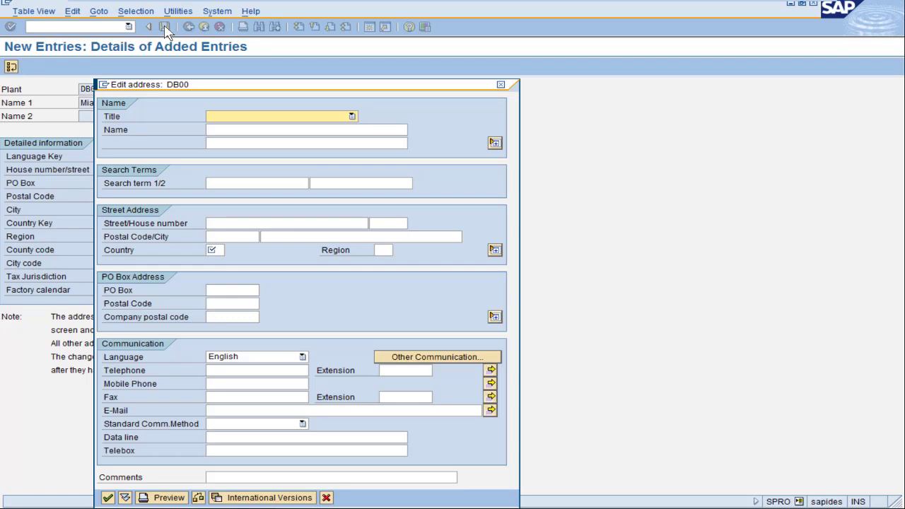
# Set plant DB00's address to country US, region FL, transportation zone SE.
pyautogui.moveTo(202, 86); pyautogui.dragTo(219, 32)
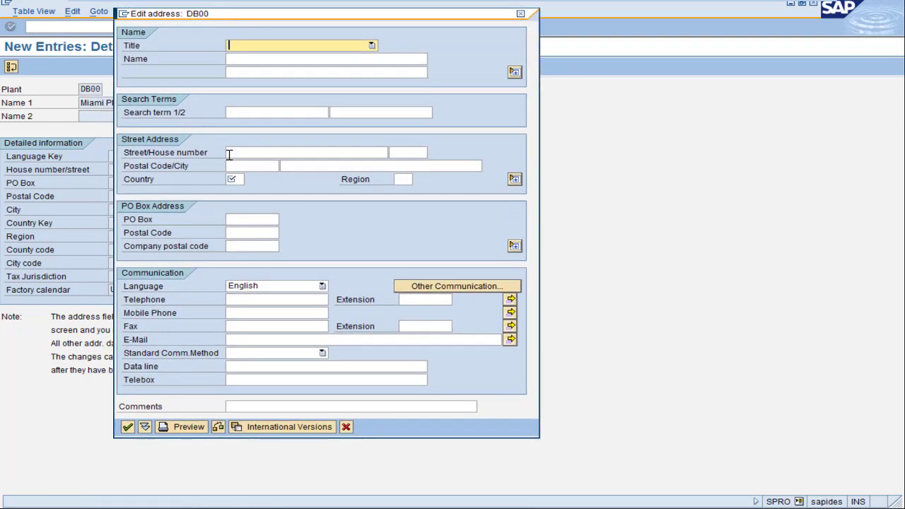
pyautogui.click(229, 180)
pyautogui.write('US')
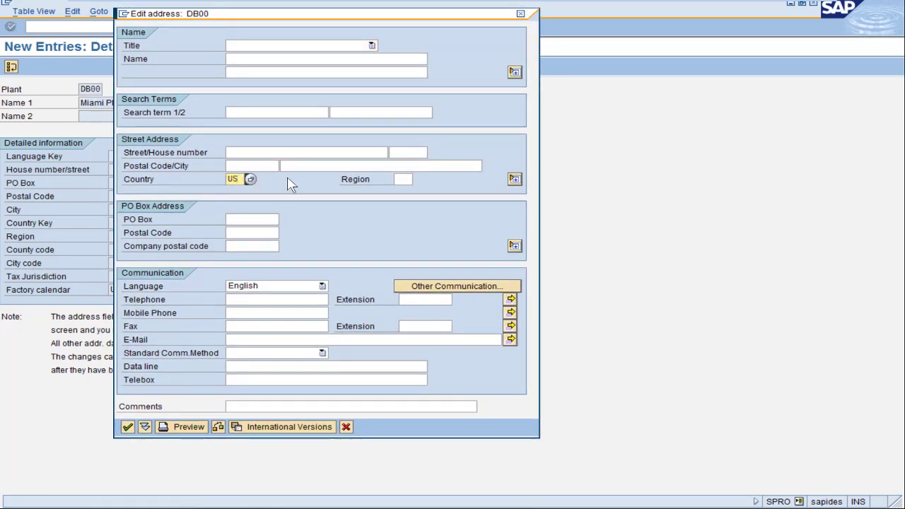
pyautogui.click(404, 178)
pyautogui.write('FL')
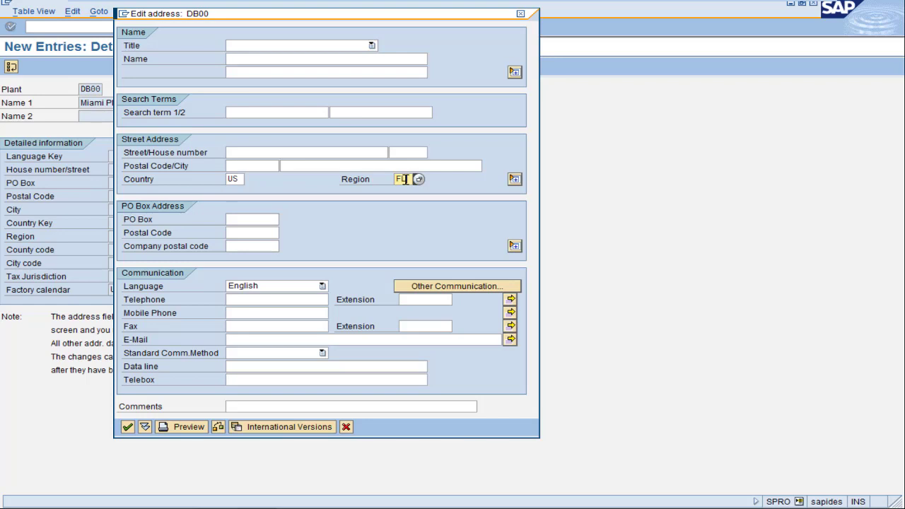
pyautogui.click(514, 179)
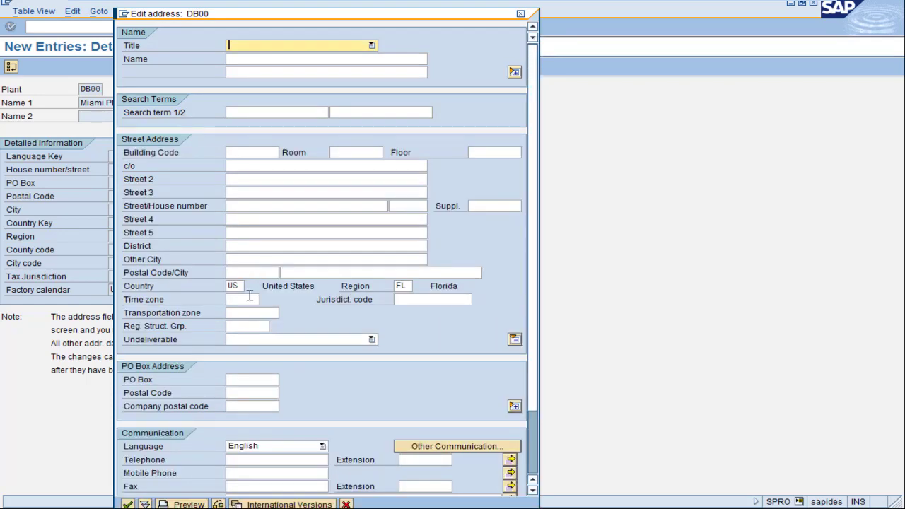
pyautogui.click(243, 314)
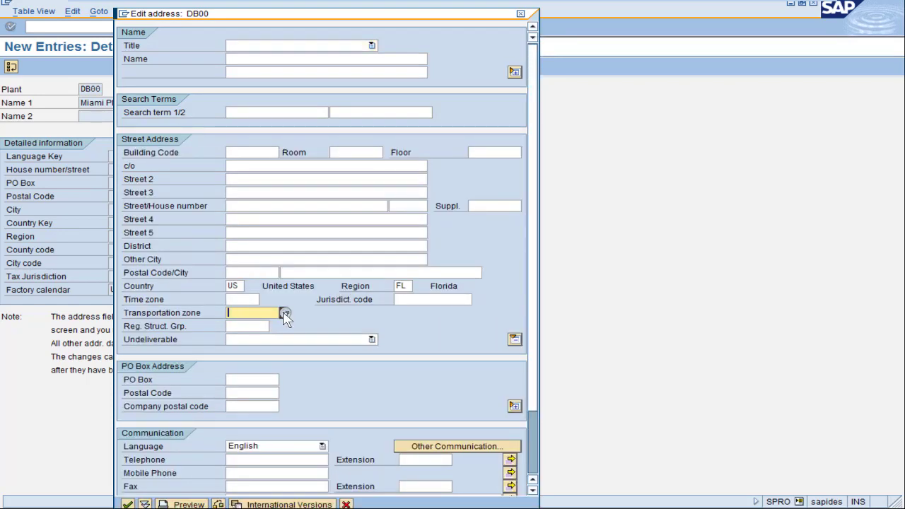
pyautogui.click(285, 313)
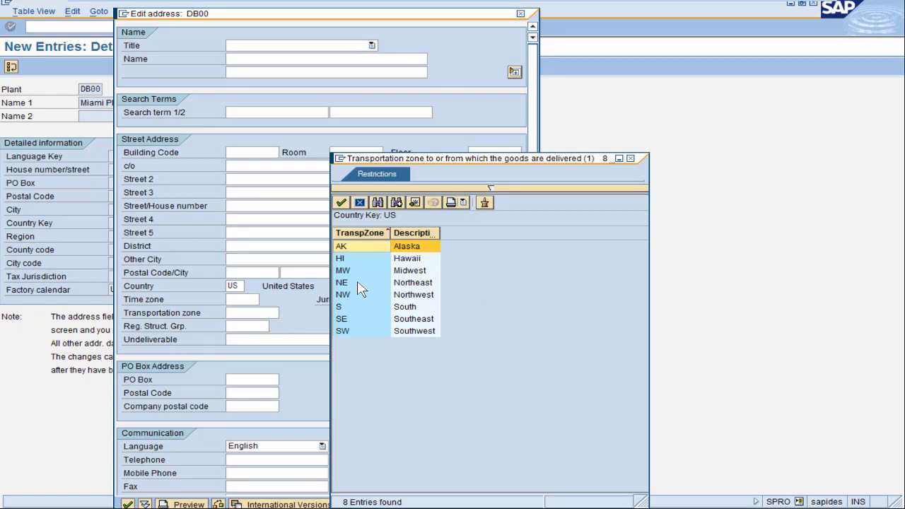
pyautogui.doubleClick(342, 320)
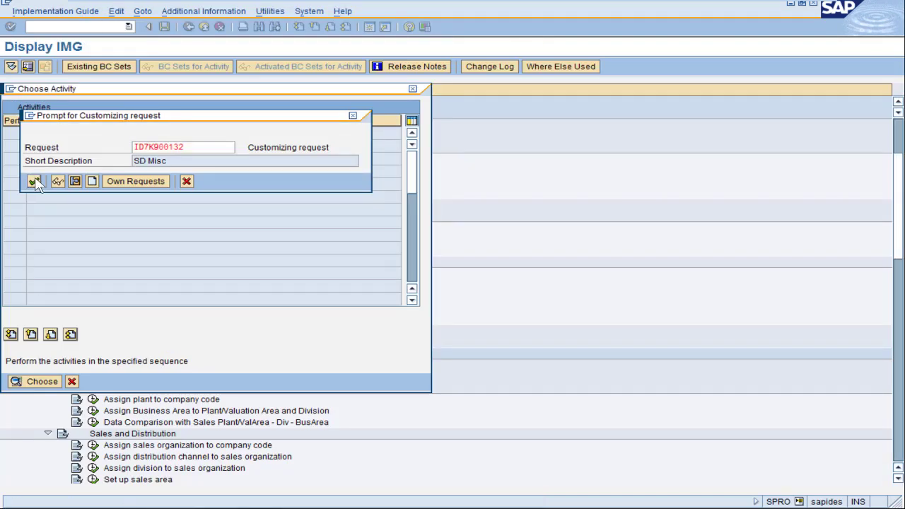
# Save the plant under the customizing request and return to the plant activities.
pyautogui.click(33, 182)
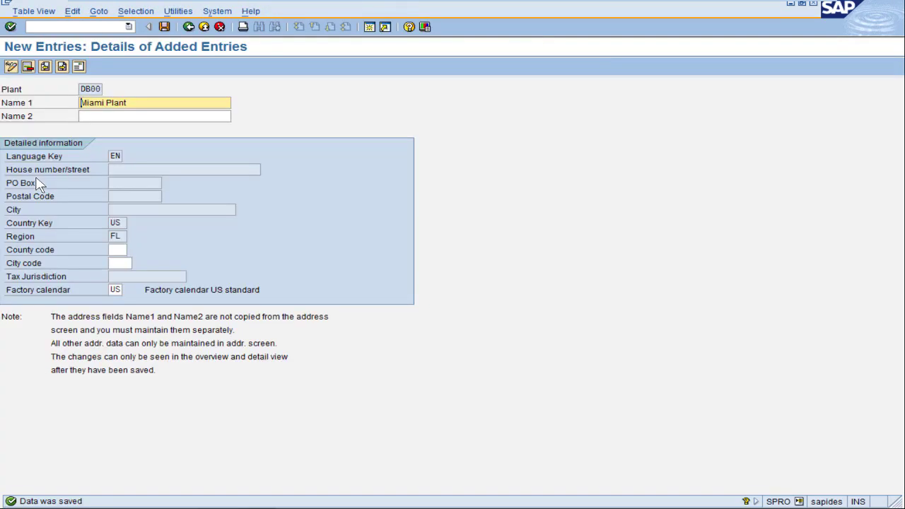
pyautogui.click(164, 27)
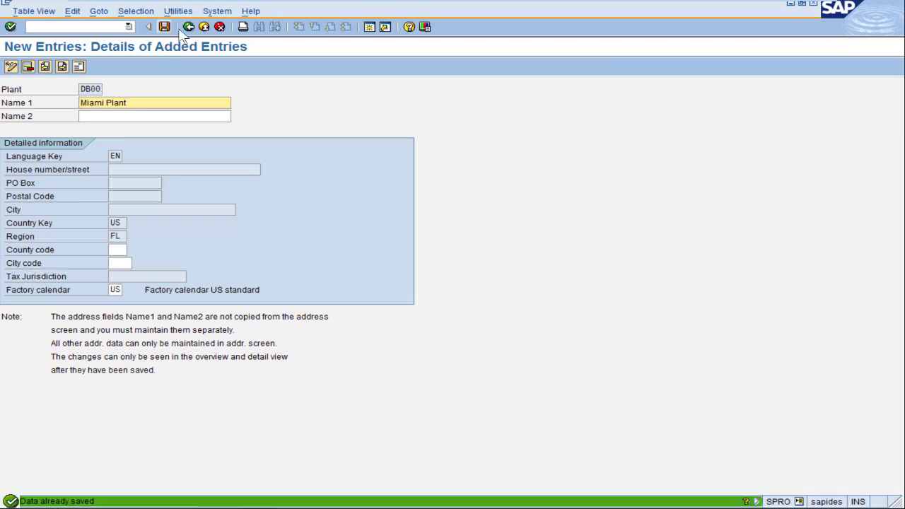
pyautogui.click(189, 27)
pyautogui.click(189, 27)
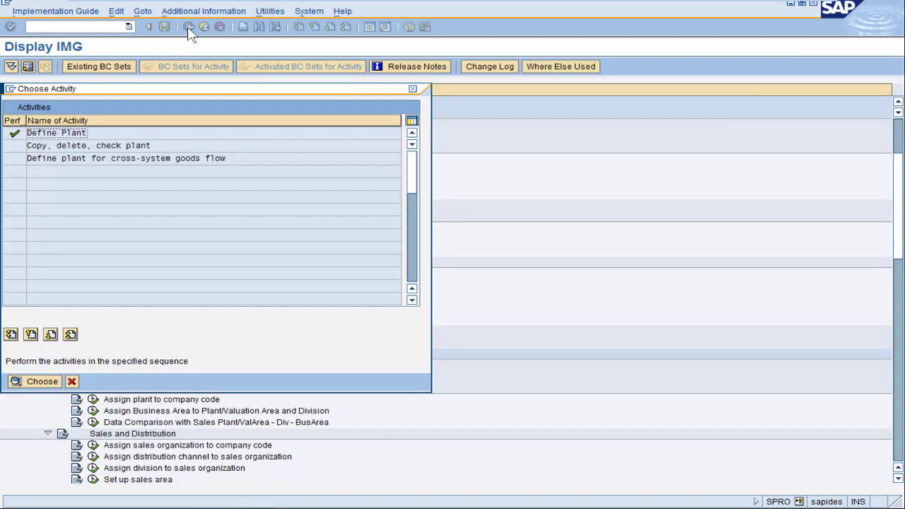
# Open storage location maintenance for plant DB00.
pyautogui.click(413, 89)
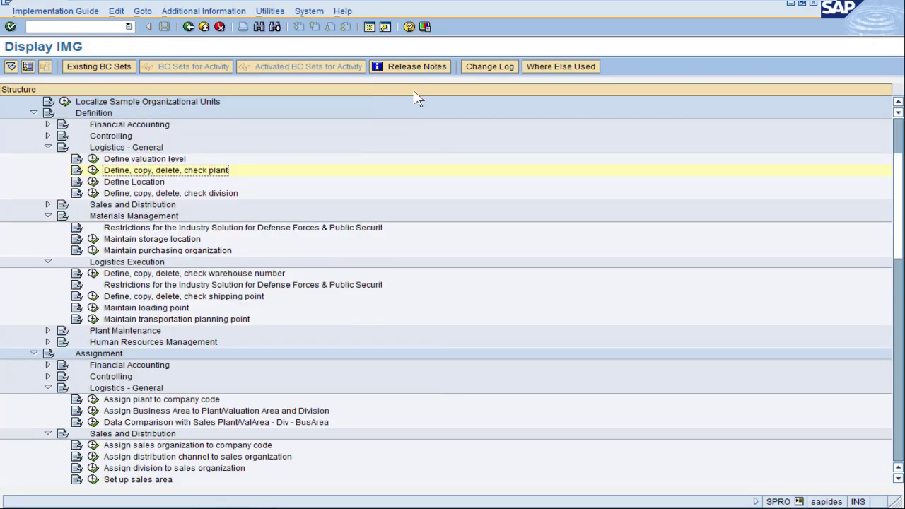
pyautogui.click(93, 239)
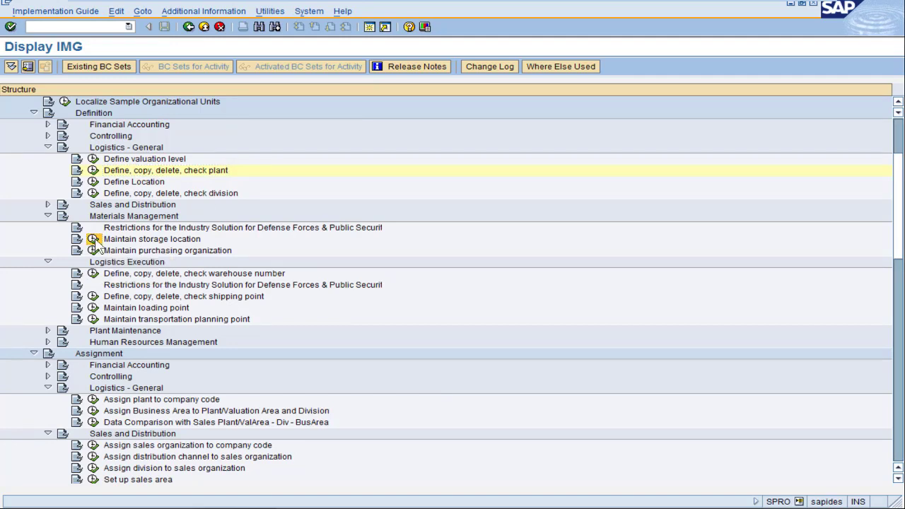
pyautogui.click(220, 146)
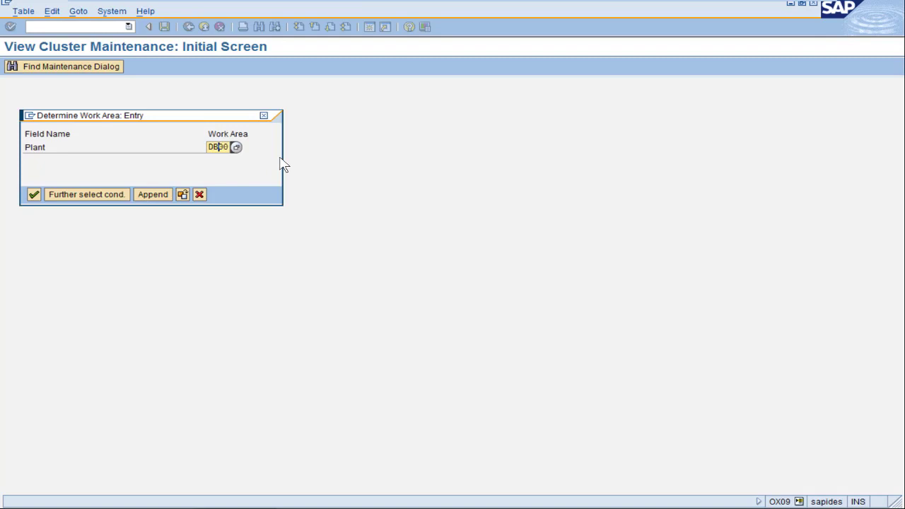
pyautogui.press('Return')
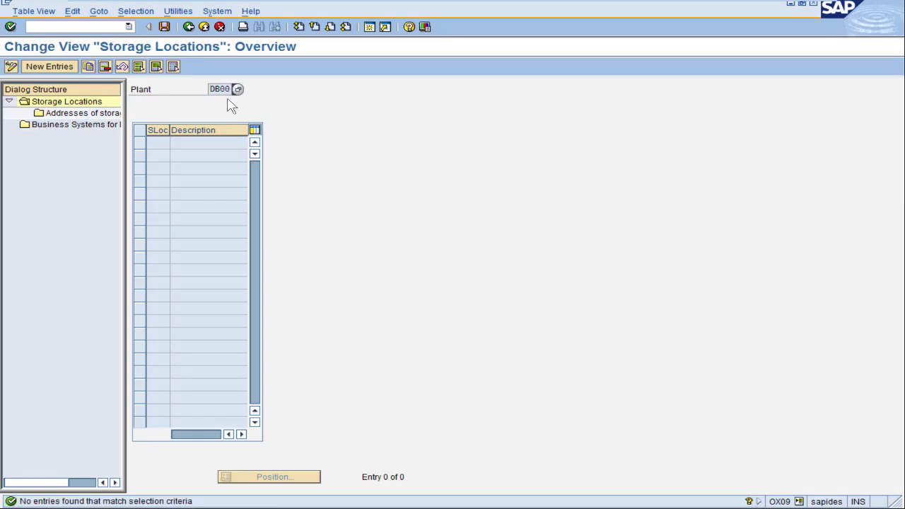
# Add storage locations 0001, 0002, 0003 and FRZR 'Frozen Foods'.
pyautogui.click(48, 67)
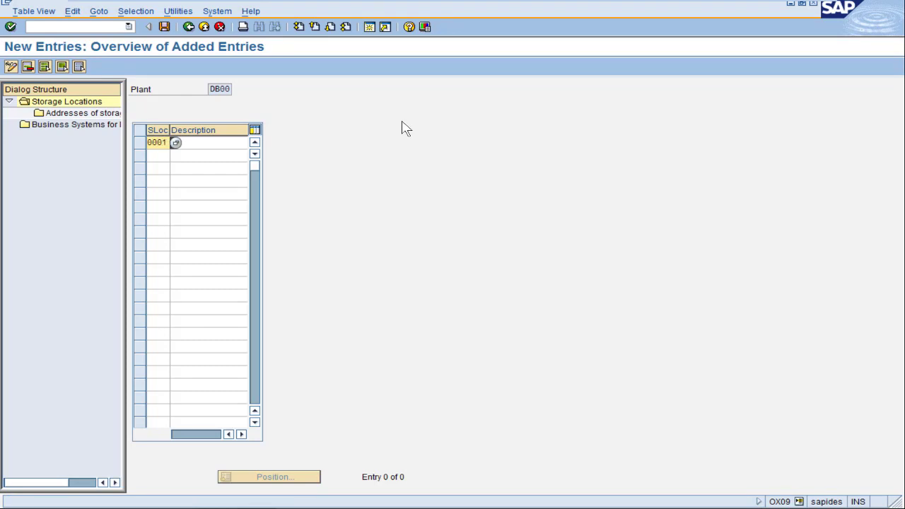
pyautogui.press('Tab')
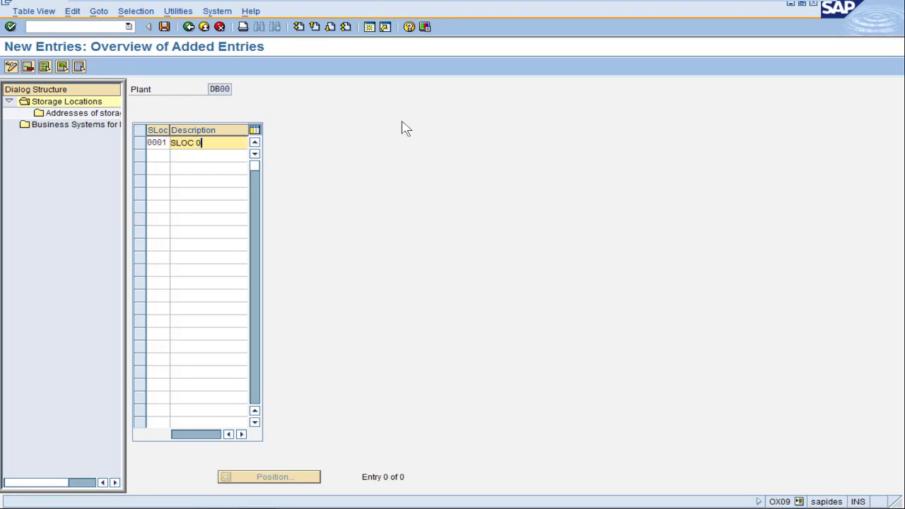
pyautogui.press('Tab')
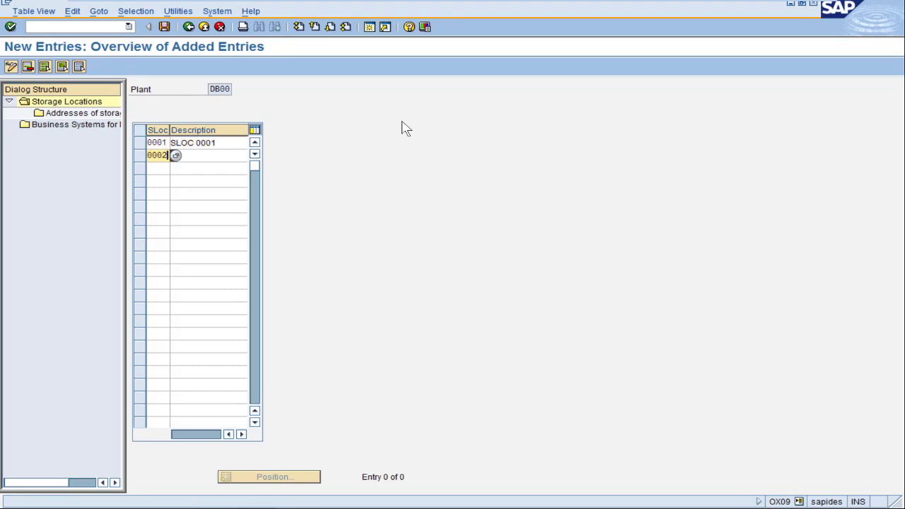
pyautogui.press('Tab')
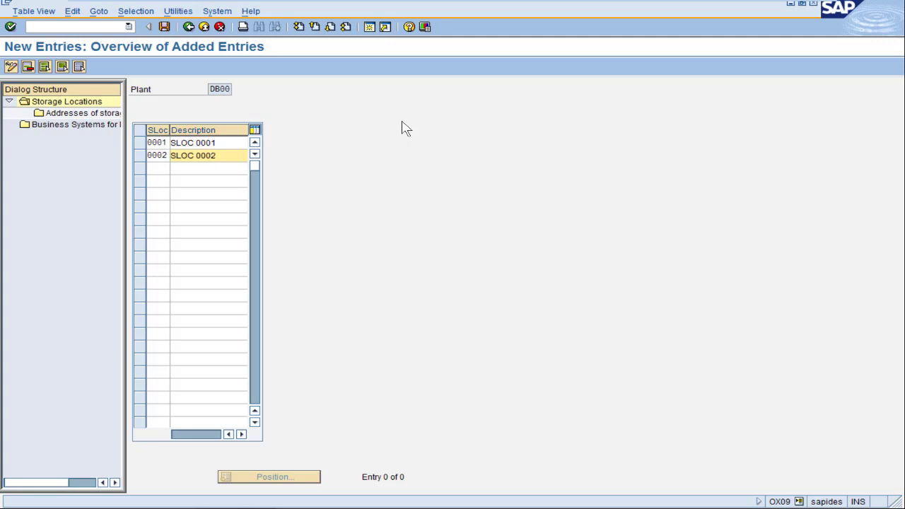
pyautogui.press('Tab')
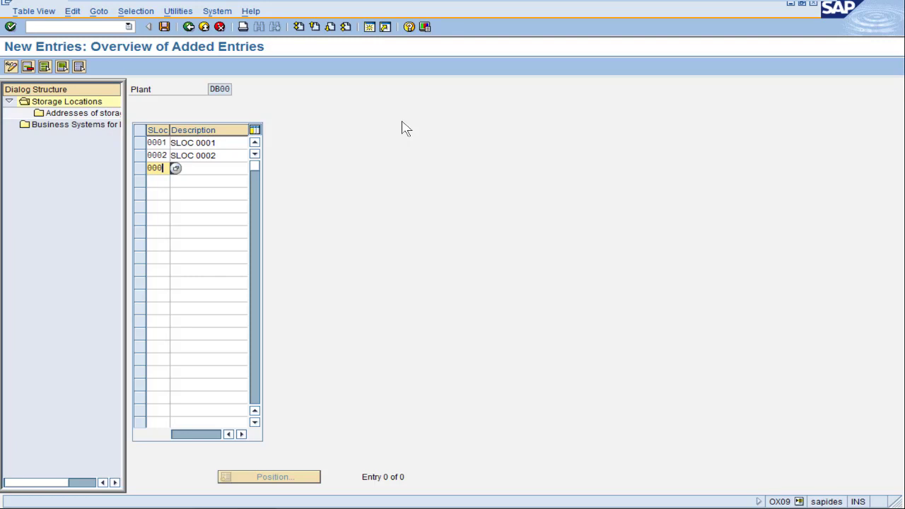
pyautogui.press('Tab')
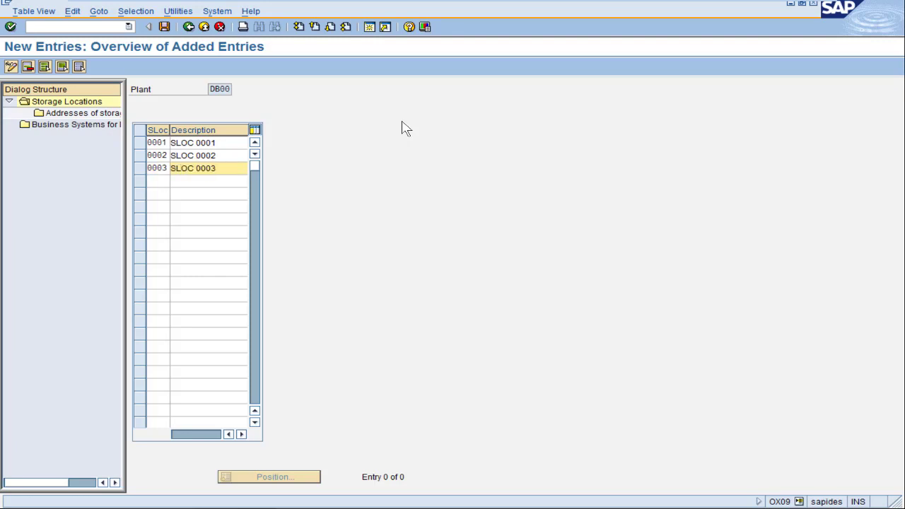
pyautogui.press('Tab')
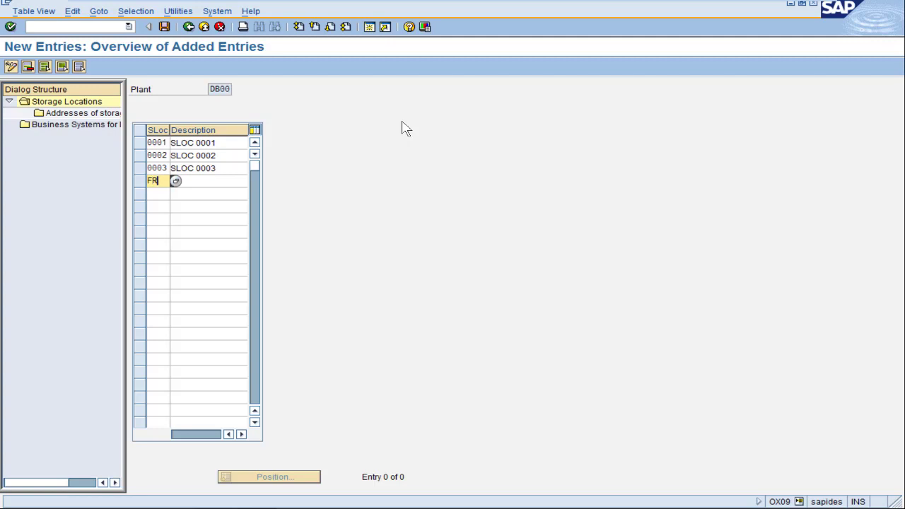
pyautogui.write('FRZR')
pyautogui.press('Tab')
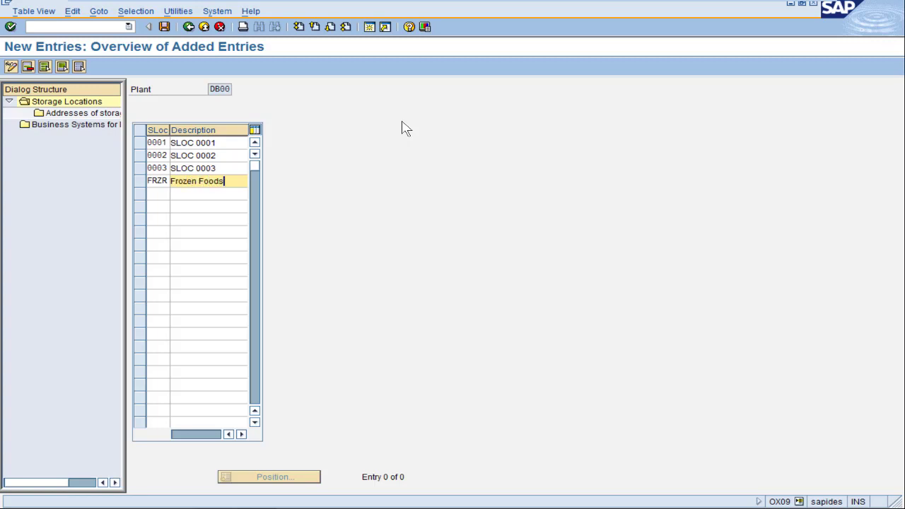
pyautogui.press('Return')
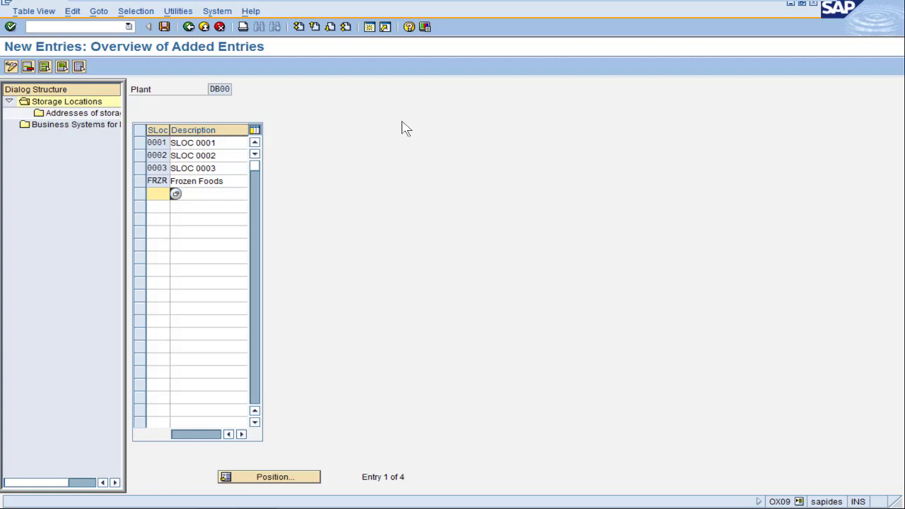
# Save the storage locations under the customizing request and return to the IMG tree.
pyautogui.click(164, 28)
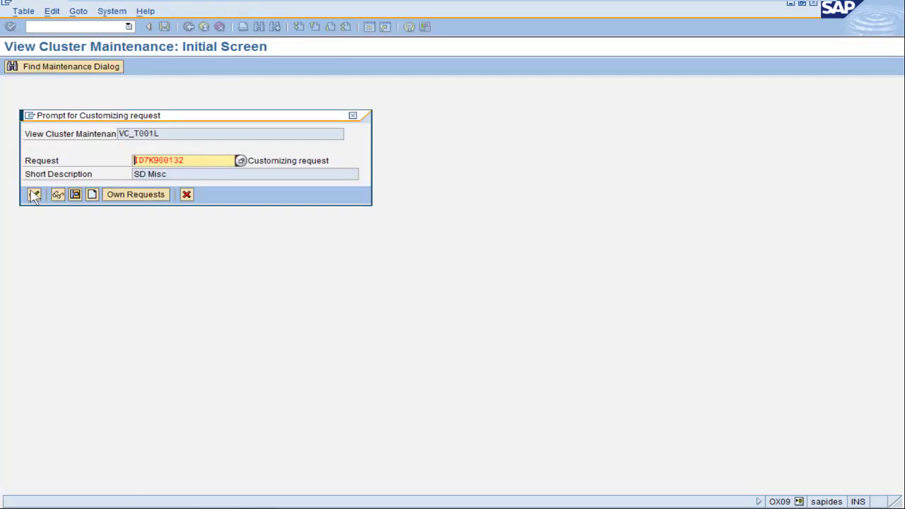
pyautogui.click(32, 196)
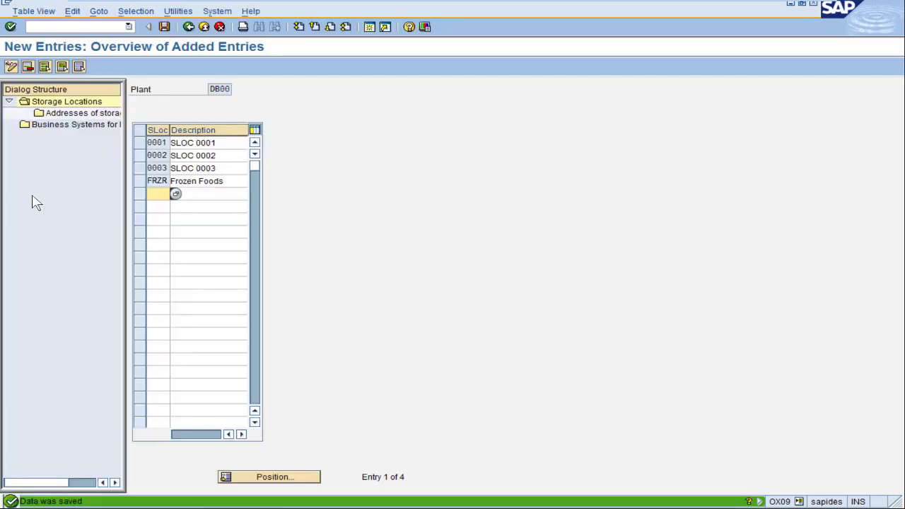
pyautogui.click(189, 26)
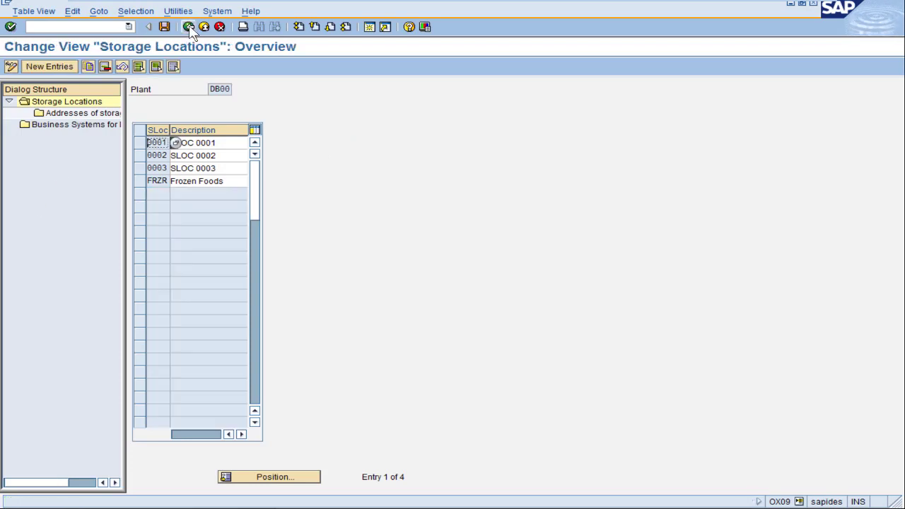
pyautogui.click(189, 27)
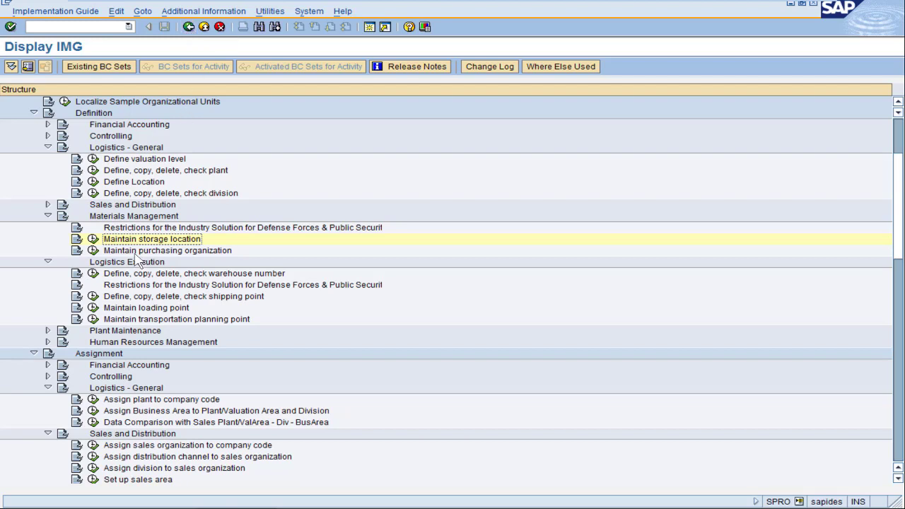
# Create shipping point DB00 'Miami Shipping Point' with factory calendar US.
pyautogui.click(94, 297)
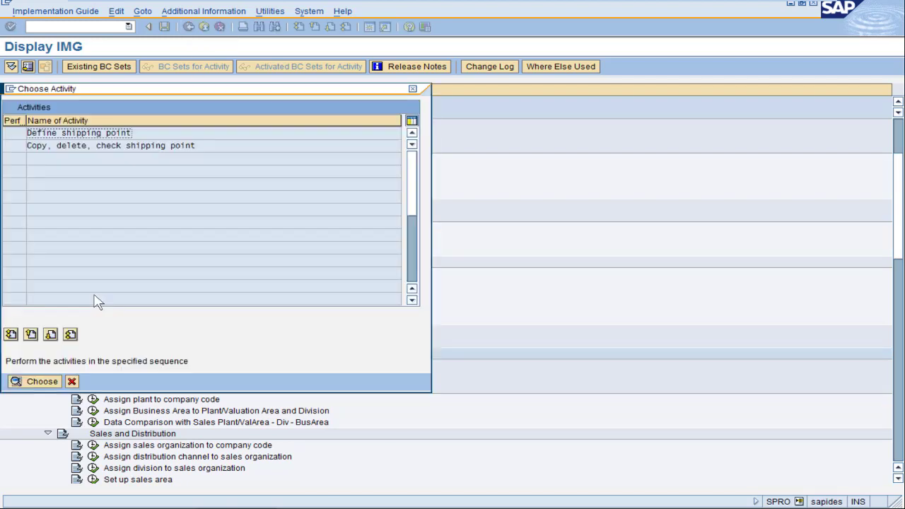
pyautogui.doubleClick(136, 132)
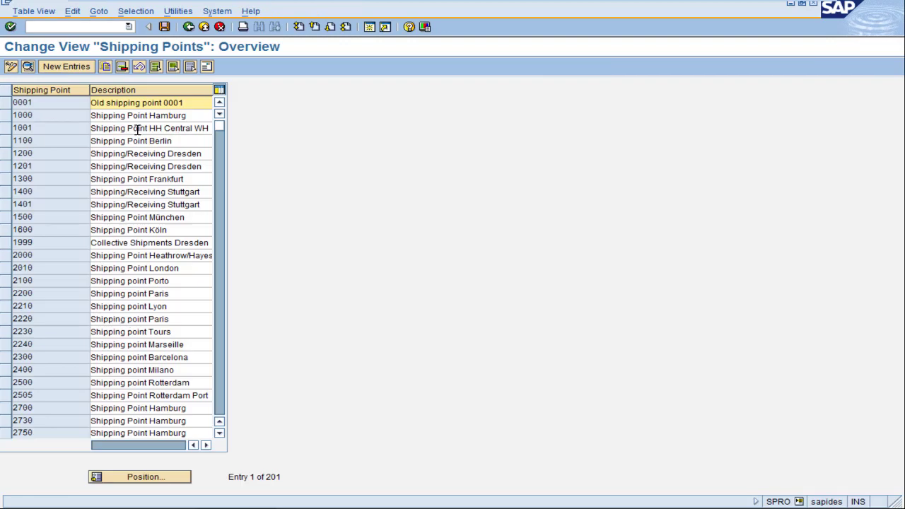
pyautogui.click(83, 66)
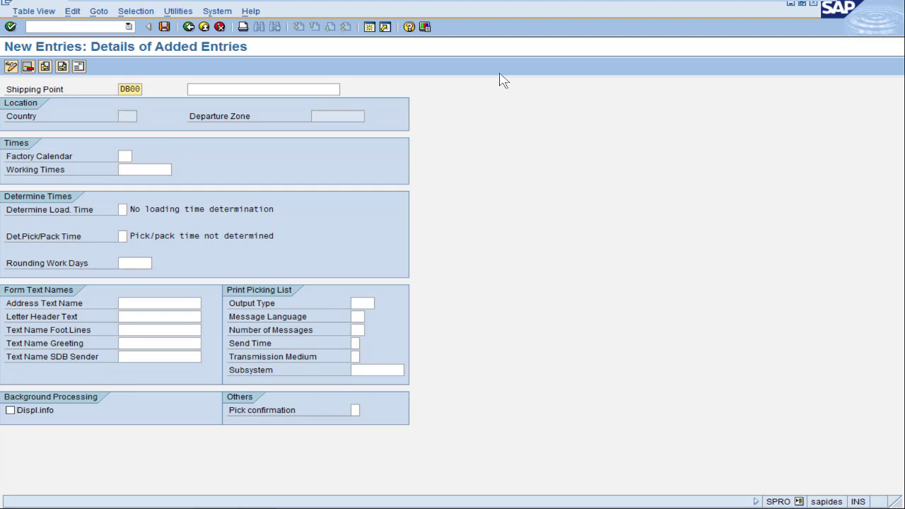
pyautogui.press('Tab')
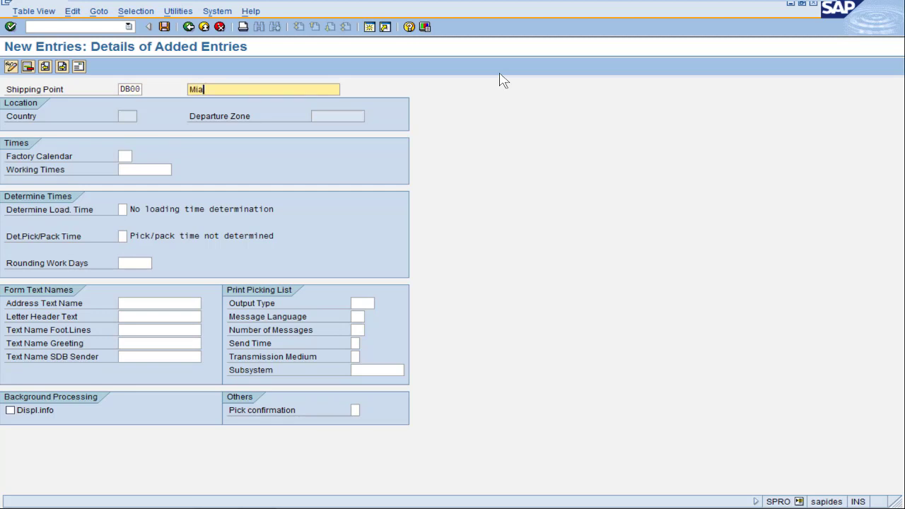
pyautogui.write('Miami Shipping Poino')
pyautogui.press('Return')
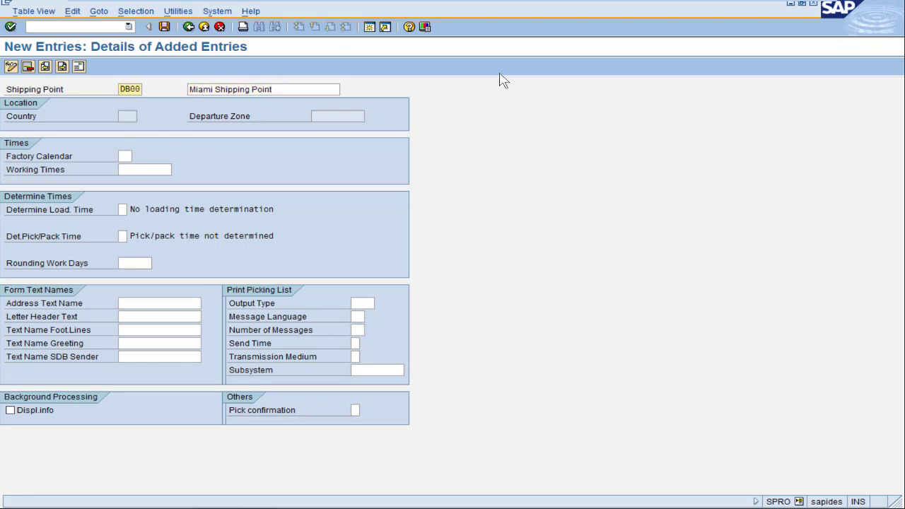
pyautogui.click(122, 156)
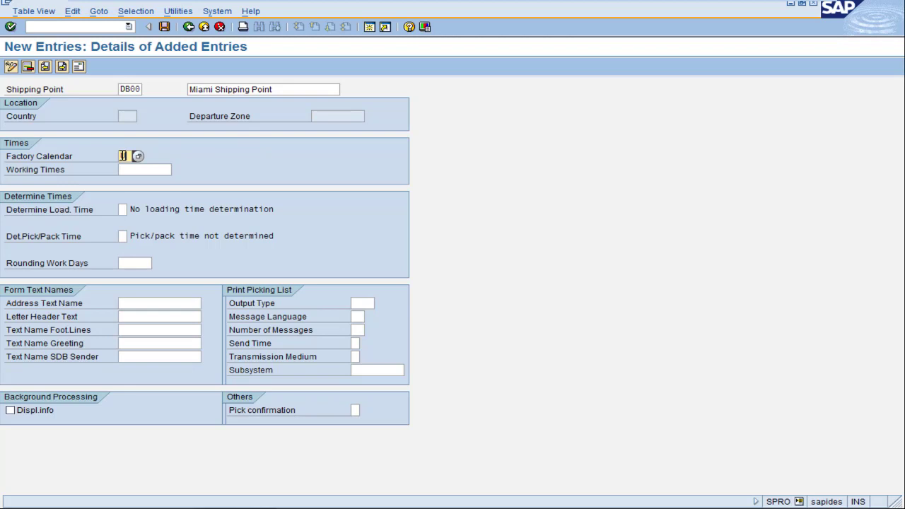
pyautogui.write('US')
# Give shipping point DB00 an address with country US, region FL and zone SE.
pyautogui.click(165, 27)
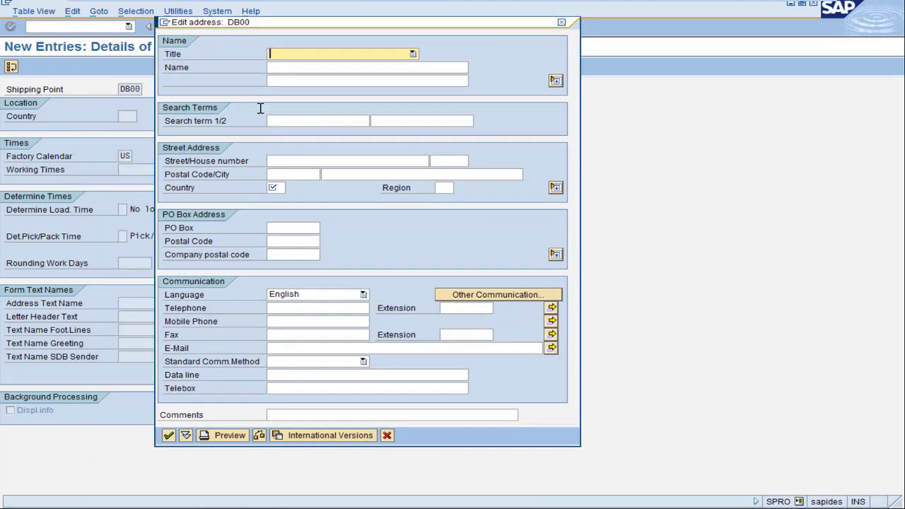
pyautogui.click(273, 187)
pyautogui.write('US')
pyautogui.press('Tab')
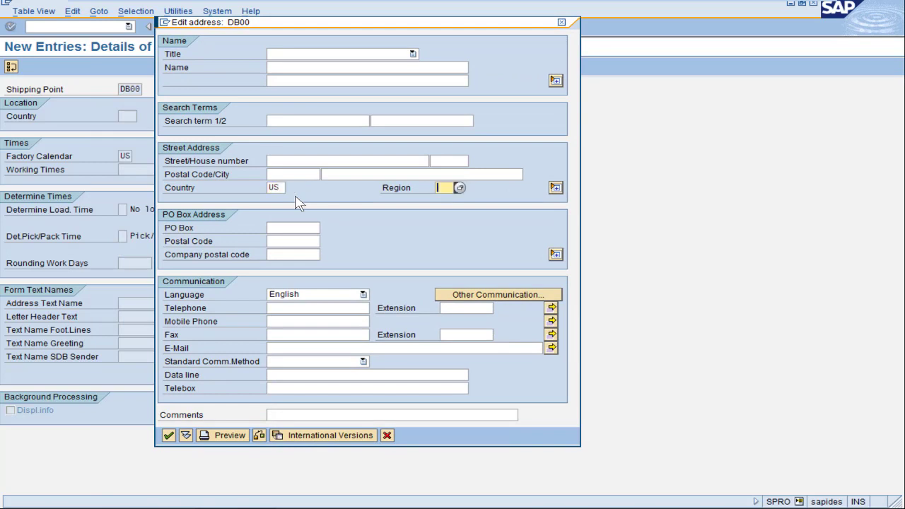
pyautogui.click(556, 188)
pyautogui.click(304, 322)
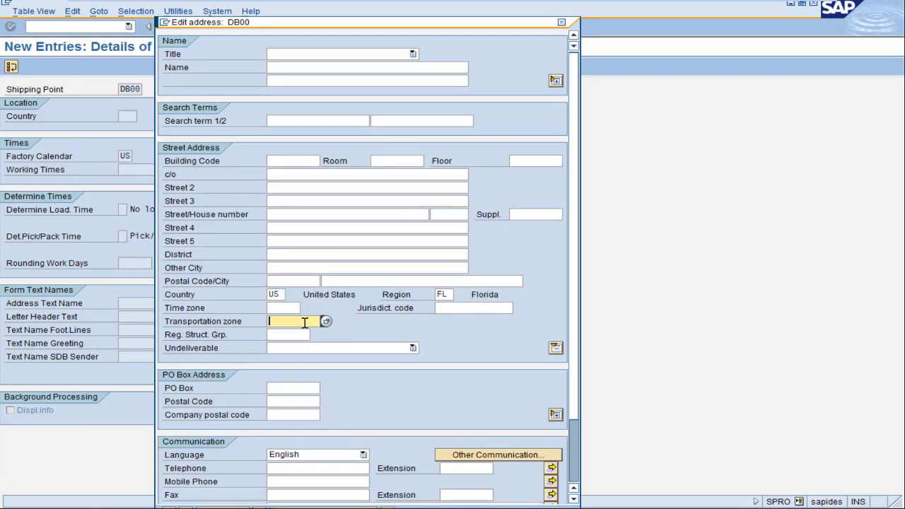
pyautogui.click(325, 321)
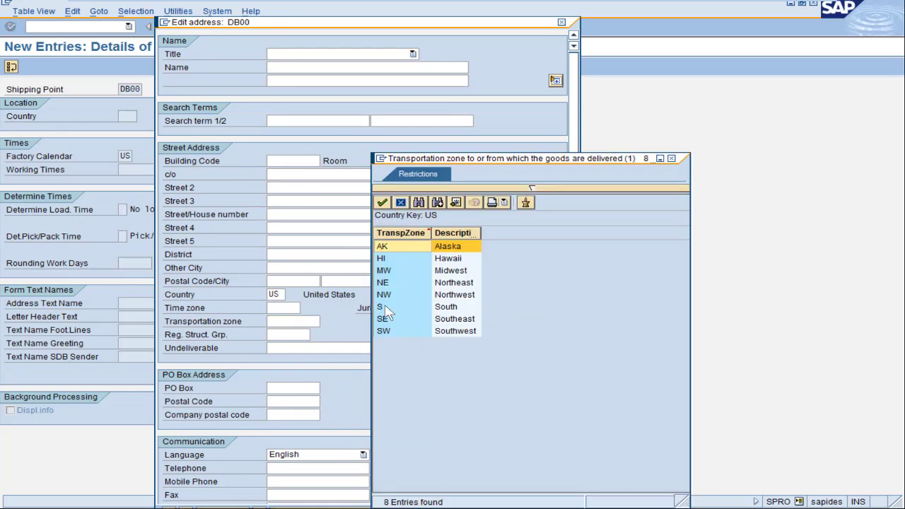
pyautogui.doubleClick(390, 323)
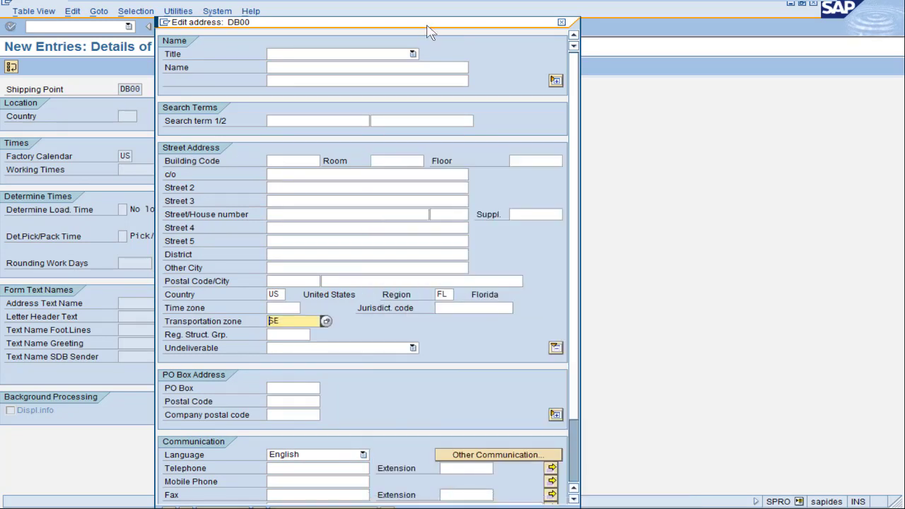
pyautogui.moveTo(431, 25); pyautogui.dragTo(447, 13)
pyautogui.click(185, 501)
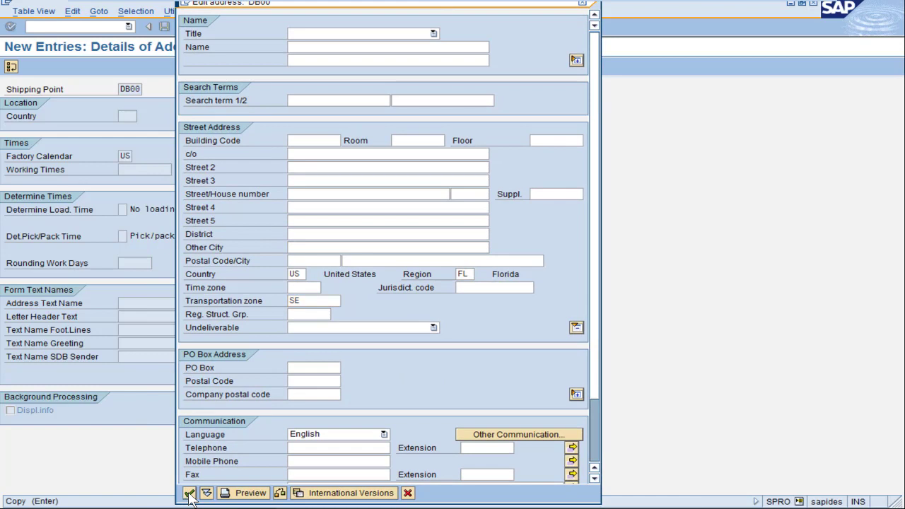
pyautogui.click(34, 181)
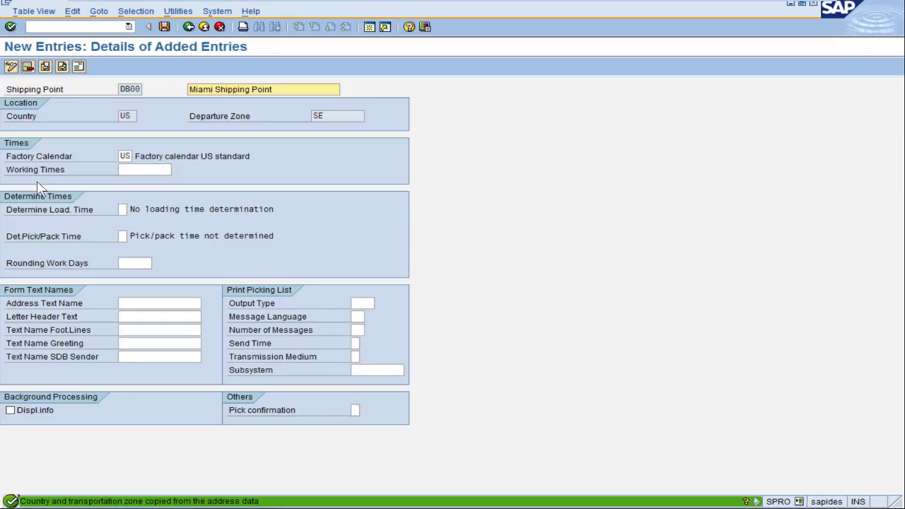
# Go back and save the new shipping point.
pyautogui.click(188, 27)
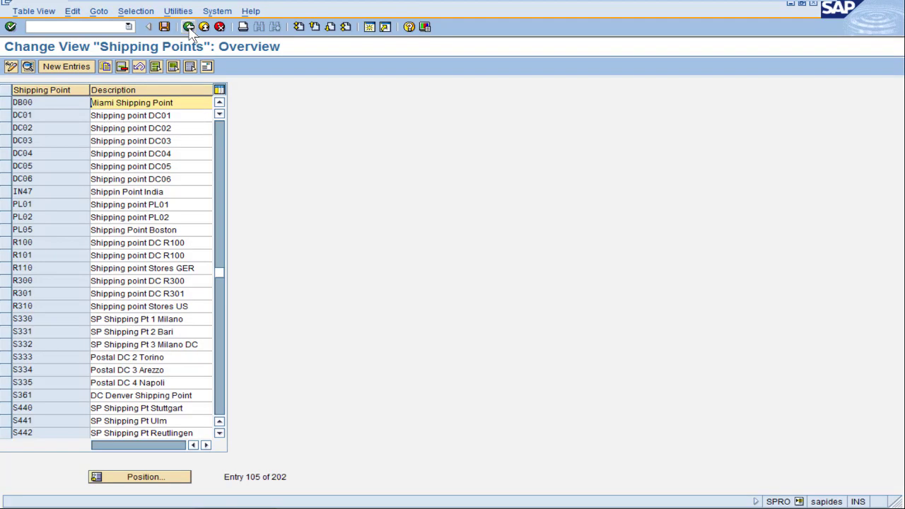
pyautogui.click(188, 27)
pyautogui.click(181, 216)
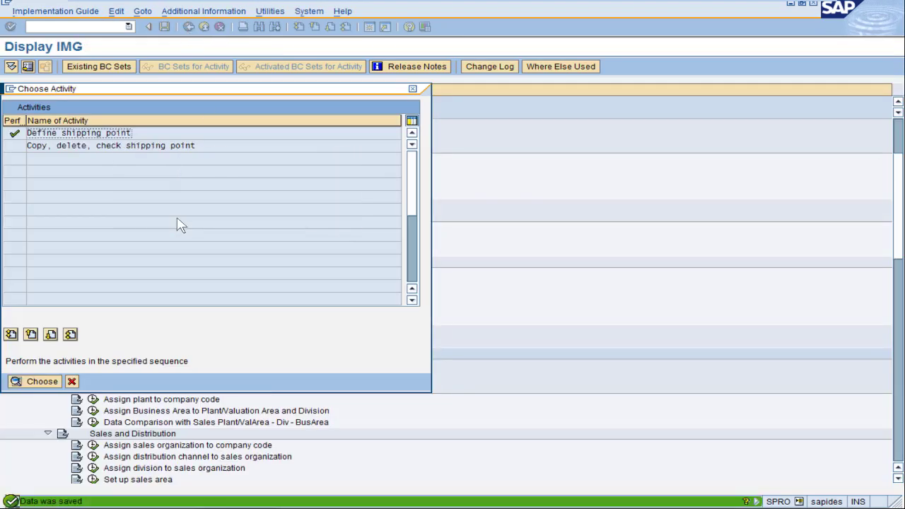
# Add a new entry assigning plant DB00 to company code DU10.
pyautogui.click(412, 89)
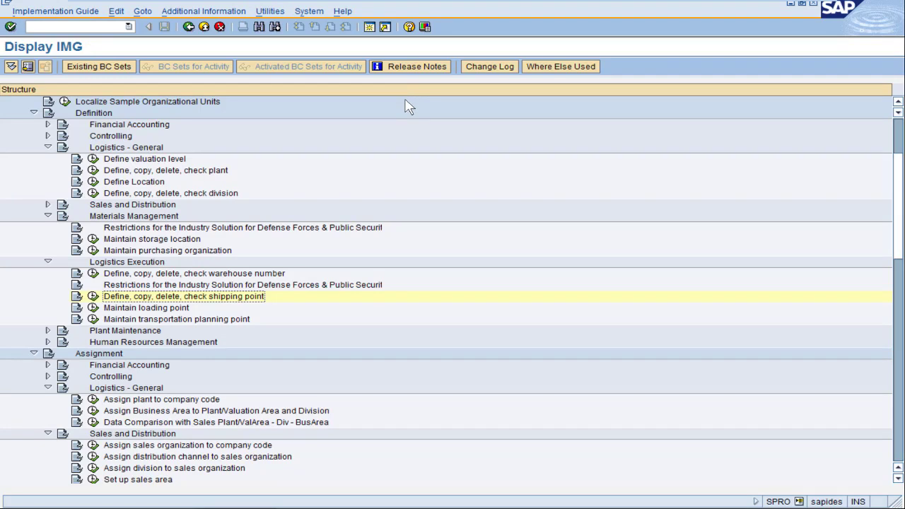
pyautogui.scroll(-2, 362, 211)
pyautogui.scroll(-4, 359, 212)
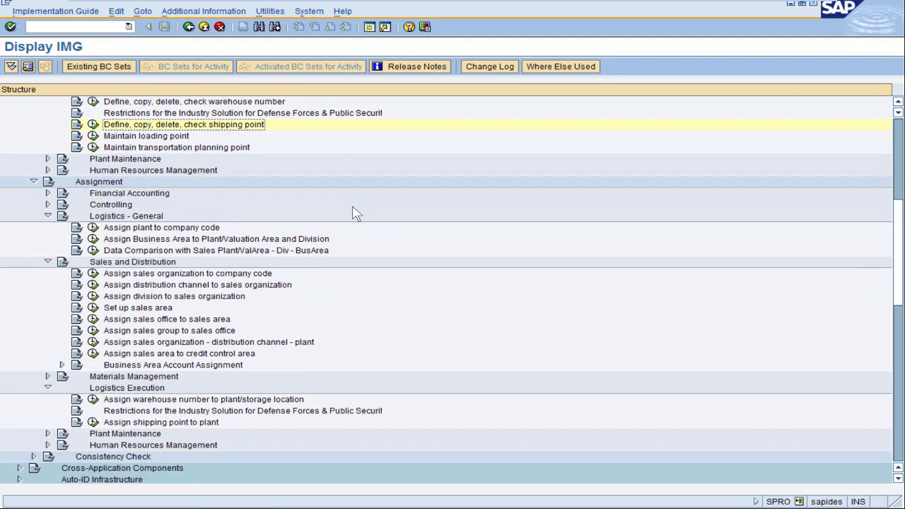
pyautogui.click(93, 216)
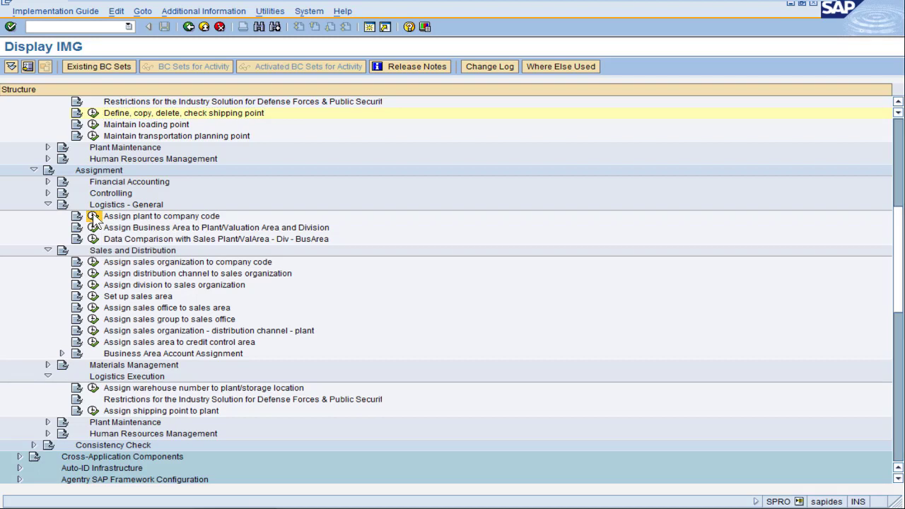
pyautogui.click(51, 67)
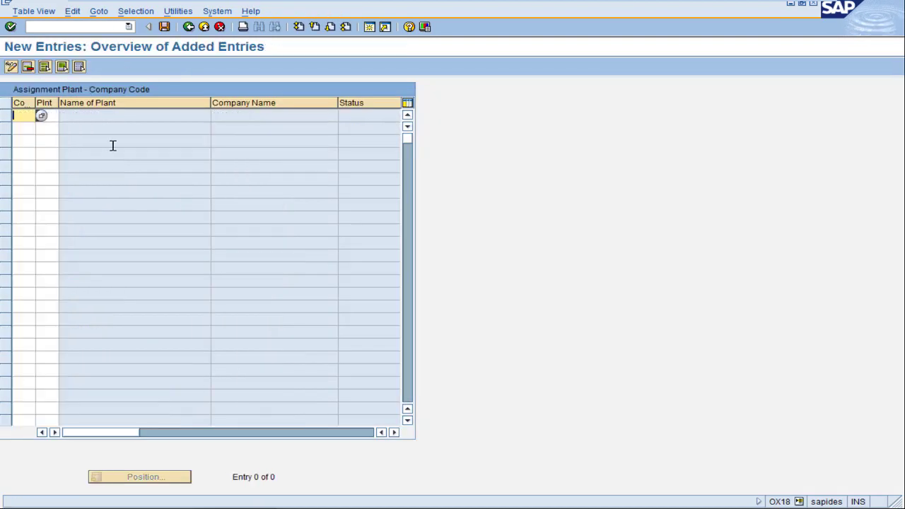
pyautogui.press('Tab')
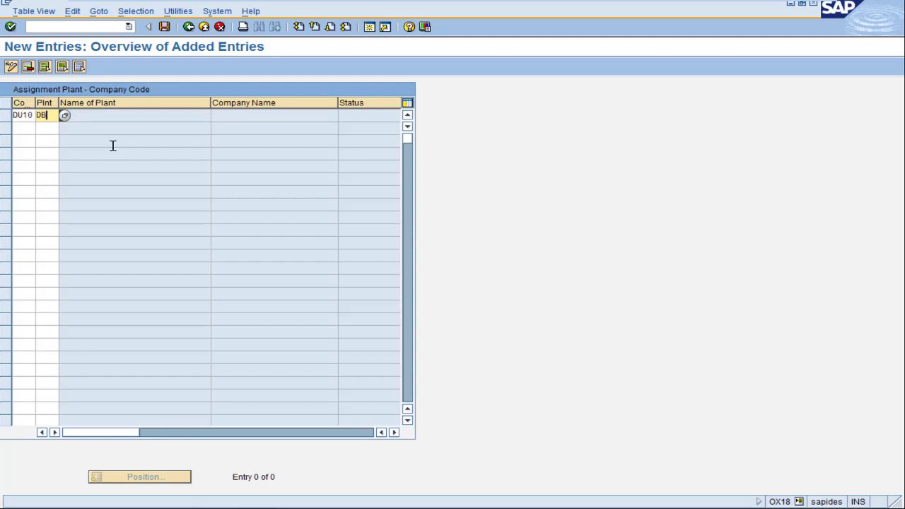
pyautogui.press('Return')
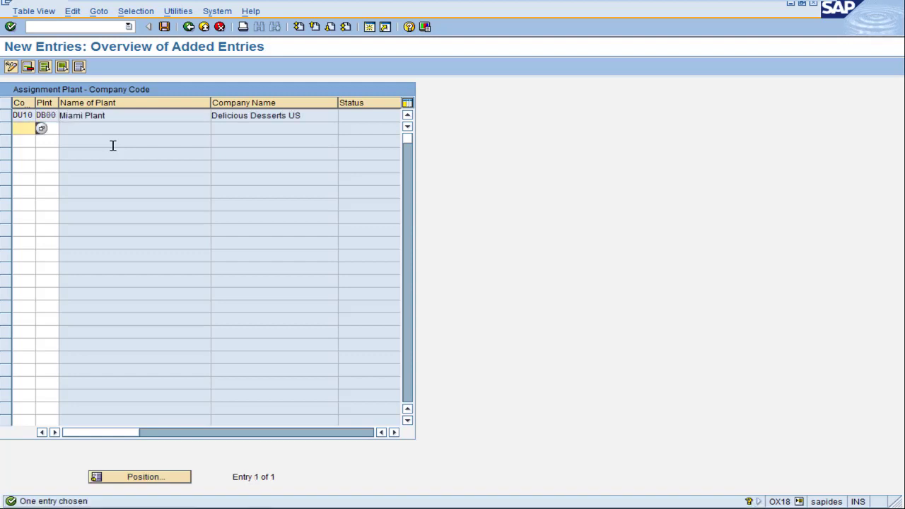
# Save the assignment under the customizing request and return to the IMG tree.
pyautogui.click(164, 26)
pyautogui.click(34, 194)
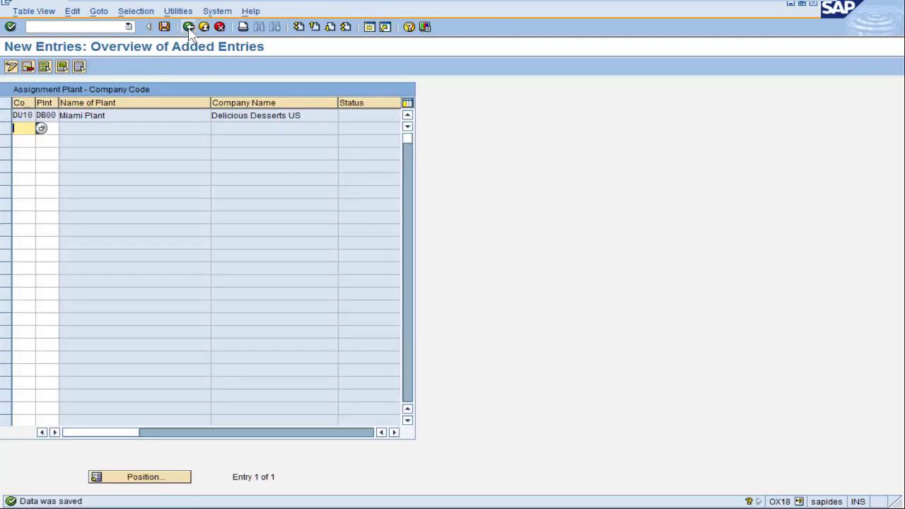
pyautogui.click(188, 27)
pyautogui.click(188, 27)
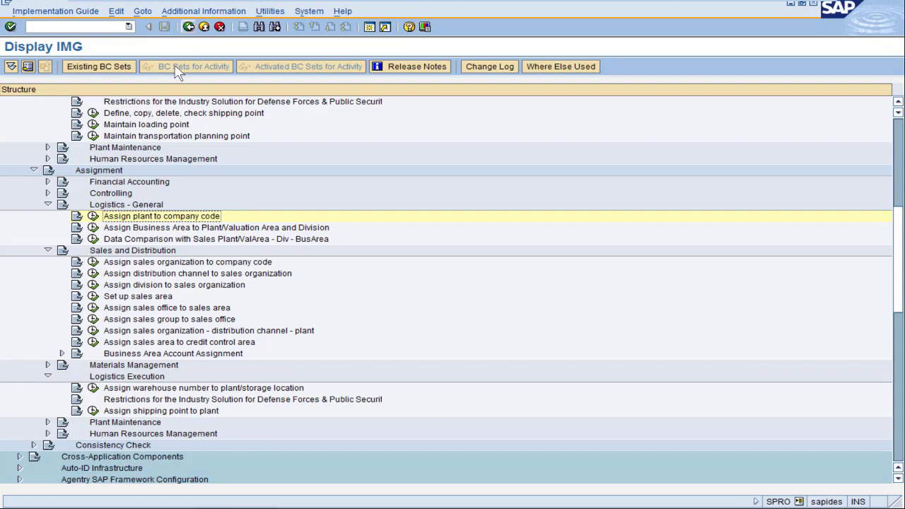
# Add a sales area assignment row DUS1, D1 to plant DB00.
pyautogui.click(93, 331)
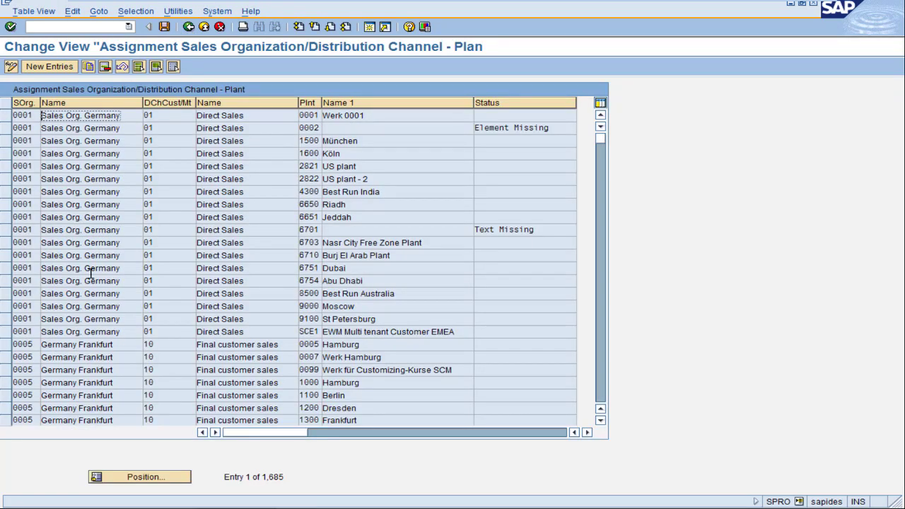
pyautogui.click(50, 67)
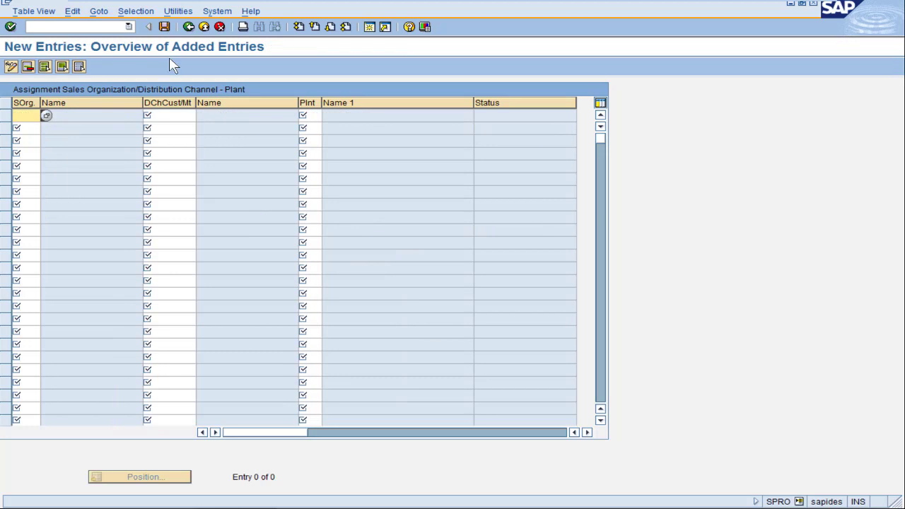
pyautogui.write('DUS1')
pyautogui.press('Tab')
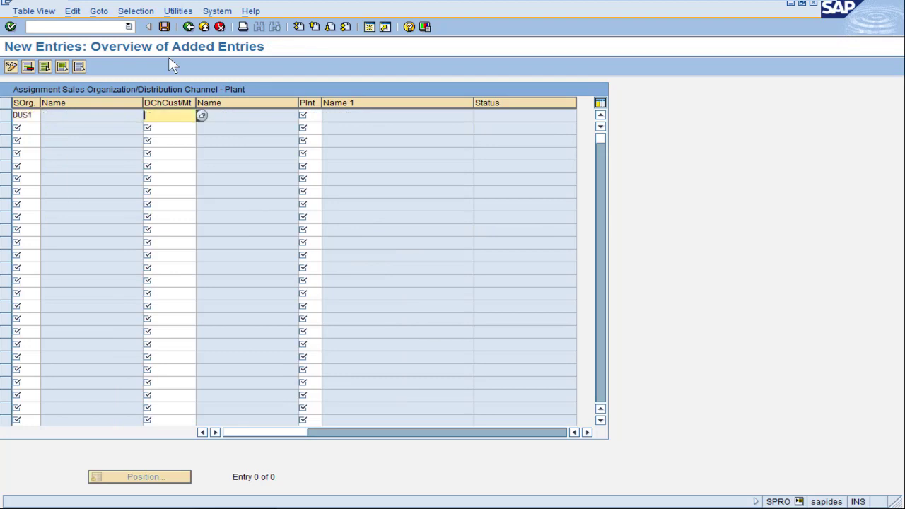
pyautogui.press('Tab')
pyautogui.write('DB0')
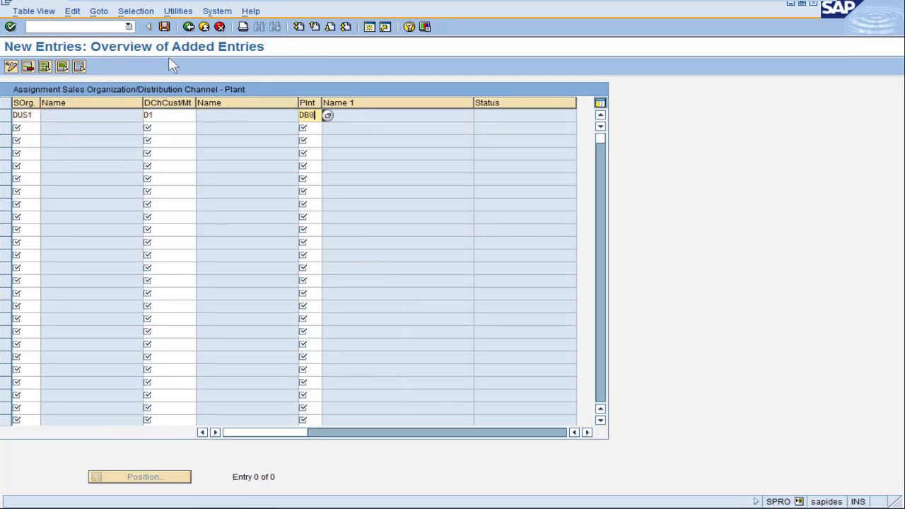
pyautogui.write('0')
pyautogui.press('Return')
# Add a second row assigning DUS1 channel D2 to plant DB00.
pyautogui.write('DUS')
pyautogui.press('Tab')
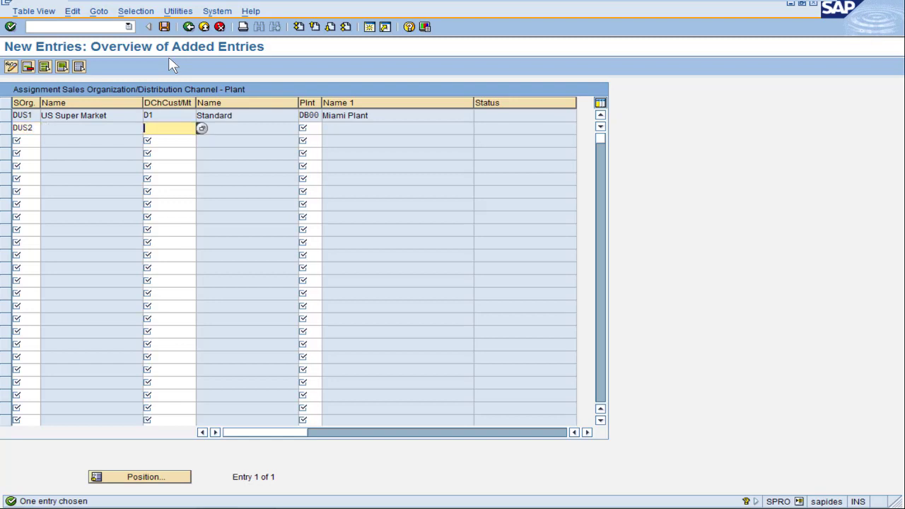
pyautogui.doubleClick(30, 129)
pyautogui.write('DUS1')
pyautogui.click(161, 129)
pyautogui.write('2')
pyautogui.press('Tab')
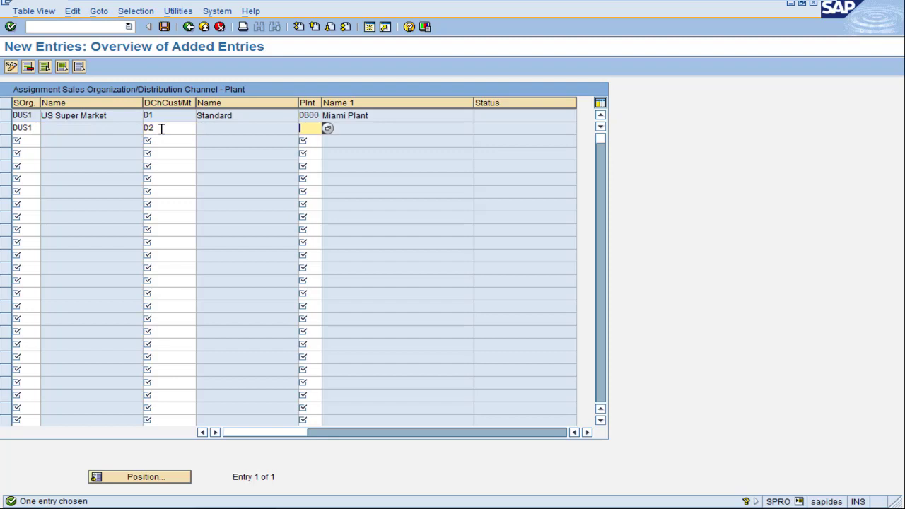
pyautogui.press('Return')
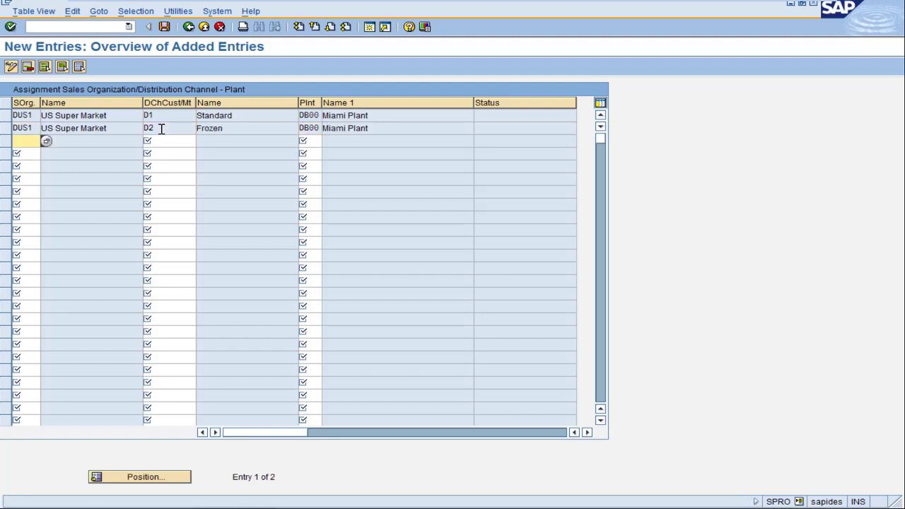
# Add rows assigning DUS2/D1 and DUS3/D1 to plant DB00.
pyautogui.write('DUS2')
pyautogui.press('Tab')
pyautogui.write('D1')
pyautogui.press('Tab')
pyautogui.write('DB00')
pyautogui.press('Return')
pyautogui.write('DUS')
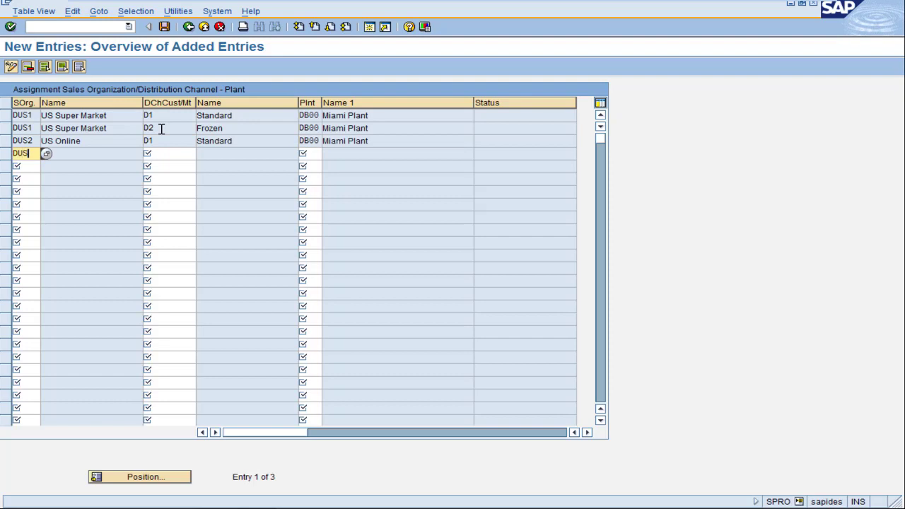
pyautogui.write('3')
pyautogui.press('Tab')
pyautogui.write('D1')
pyautogui.press('Tab')
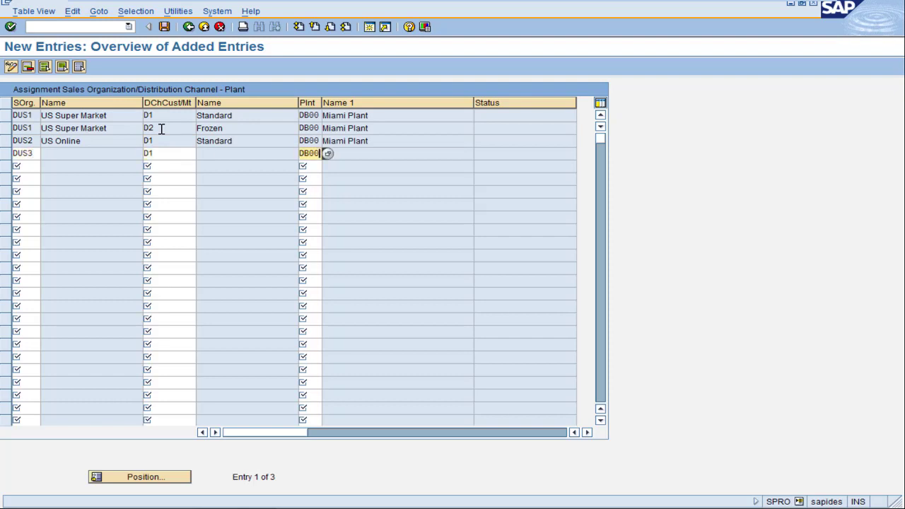
pyautogui.press('Return')
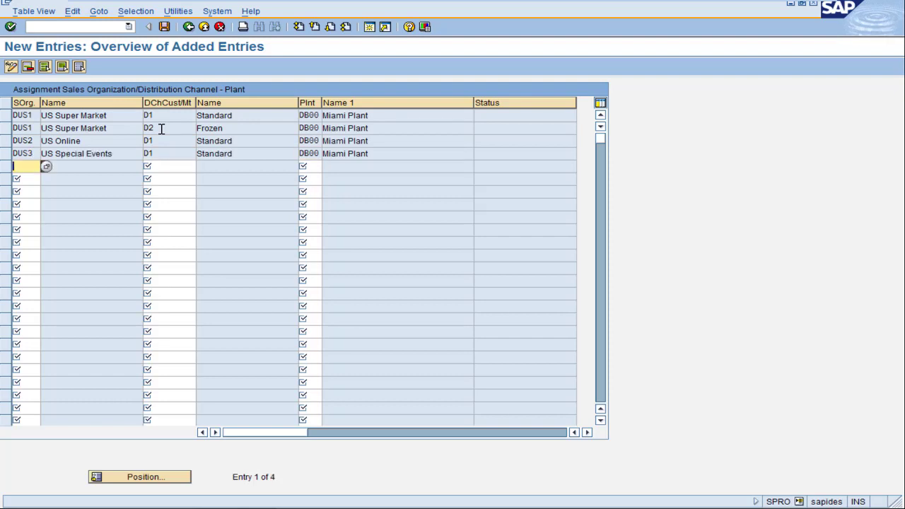
# Save the assignments under the customizing request and return to the IMG tree.
pyautogui.click(164, 32)
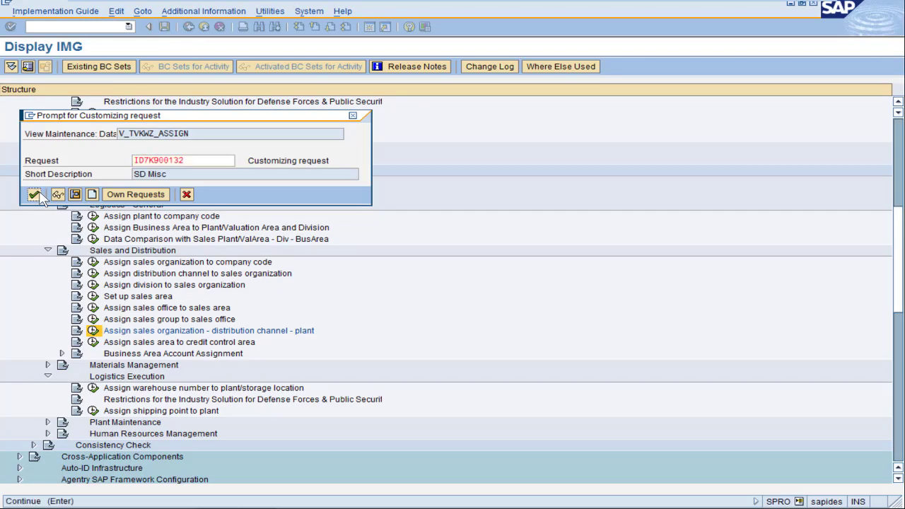
pyautogui.click(44, 192)
pyautogui.click(188, 27)
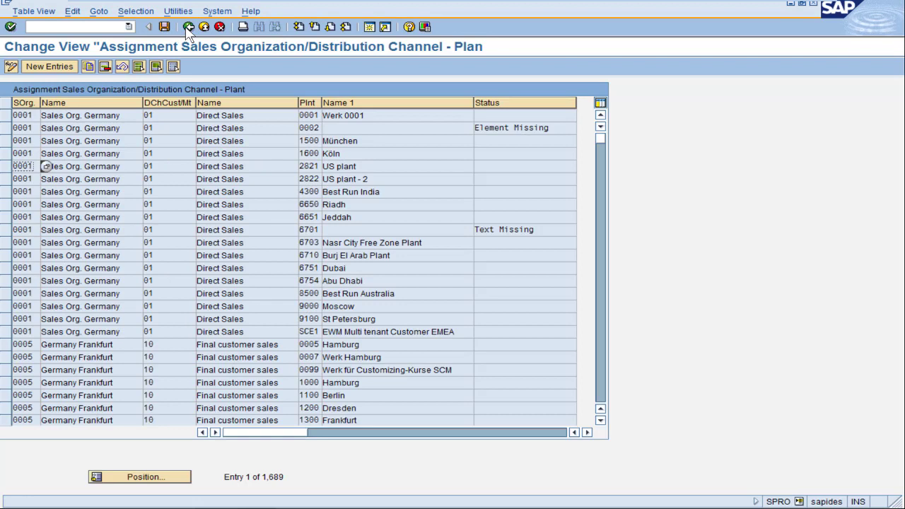
pyautogui.click(188, 27)
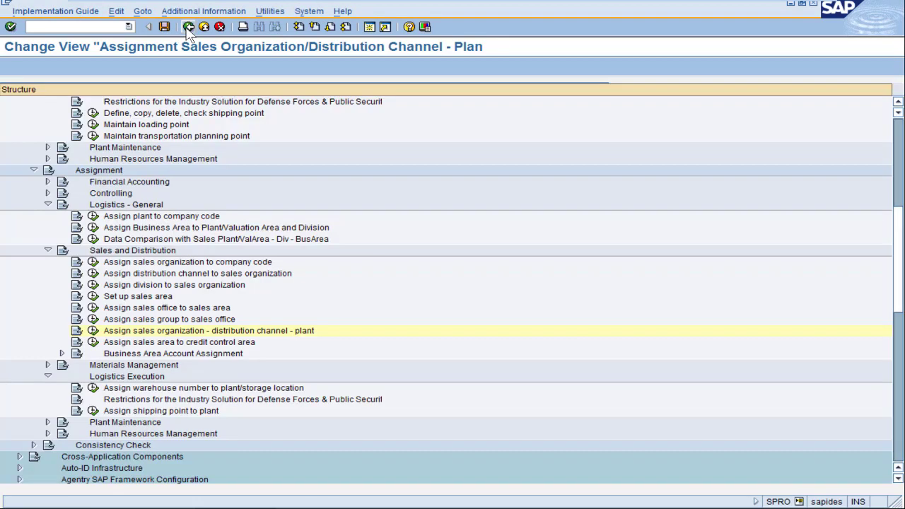
# Assign shipping point DB00 Miami Shipping Point to plant DB00.
pyautogui.click(93, 412)
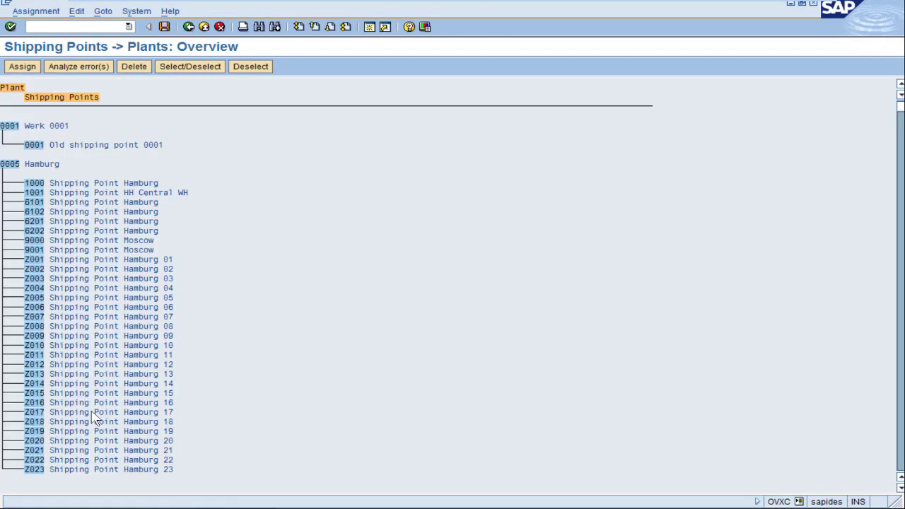
pyautogui.moveTo(900, 99); pyautogui.dragTo(902, 424)
pyautogui.scroll(-2, 248, 409)
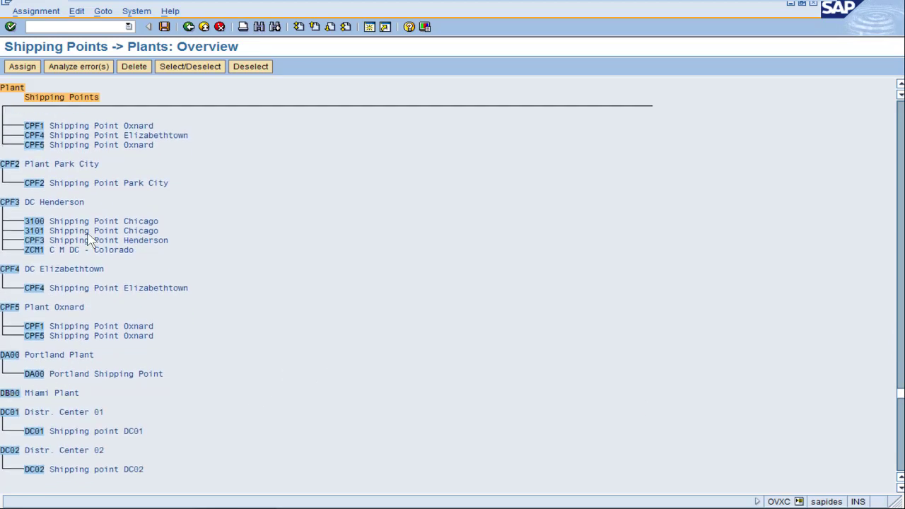
pyautogui.click(20, 68)
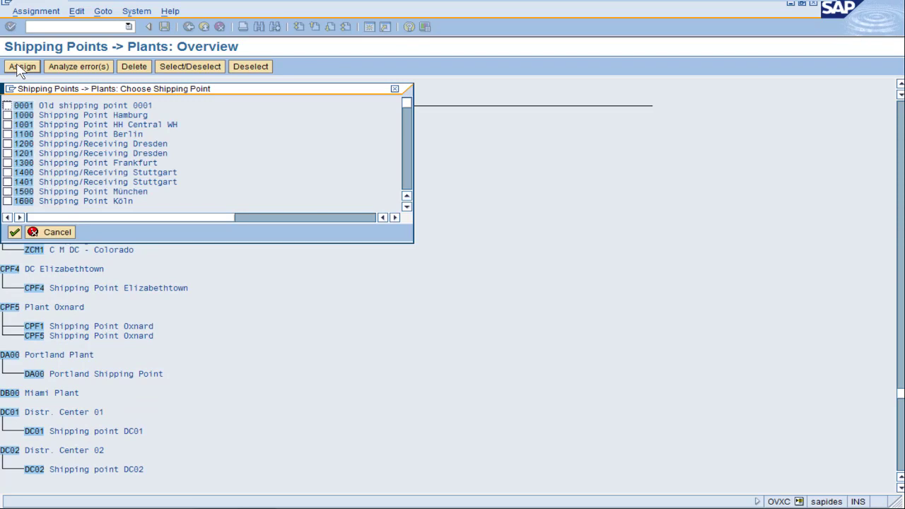
pyautogui.moveTo(415, 143); pyautogui.dragTo(408, 145)
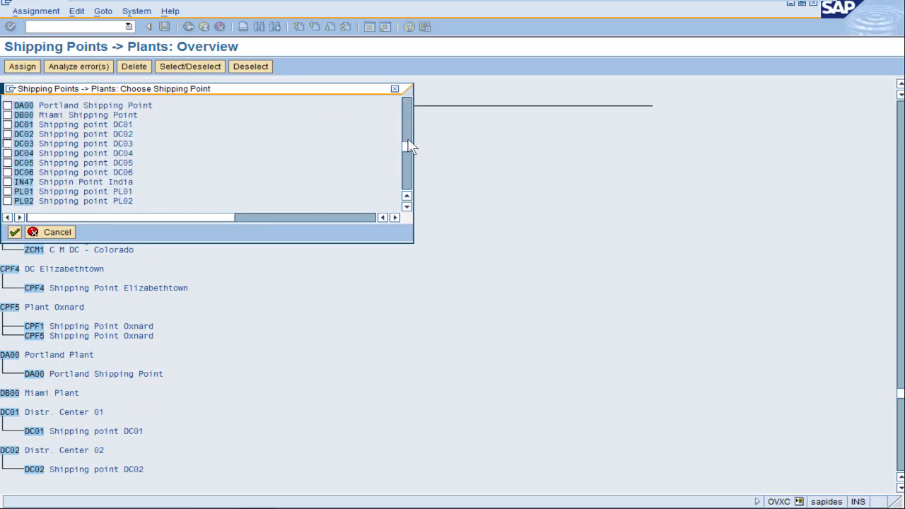
pyautogui.click(8, 115)
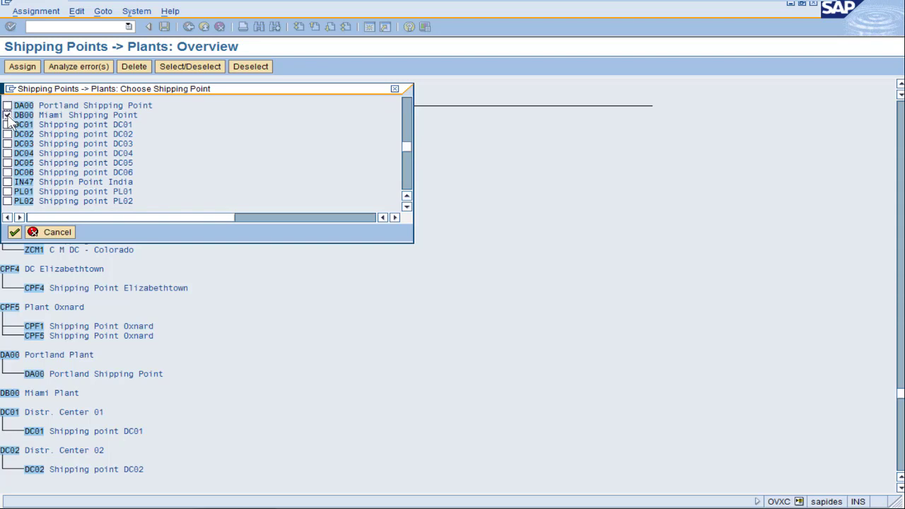
pyautogui.click(15, 232)
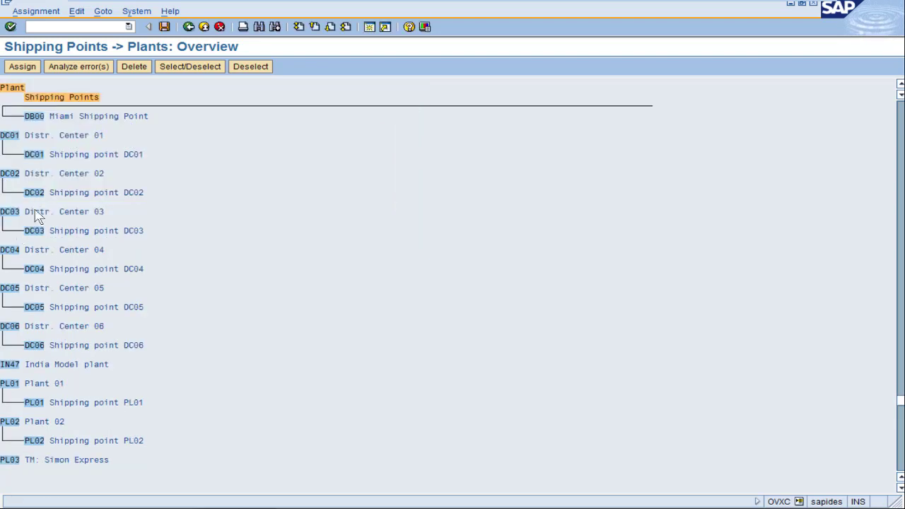
# Save the shipping point assignment under the customizing request and go back.
pyautogui.click(900, 85)
pyautogui.click(900, 85)
pyautogui.click(82, 137)
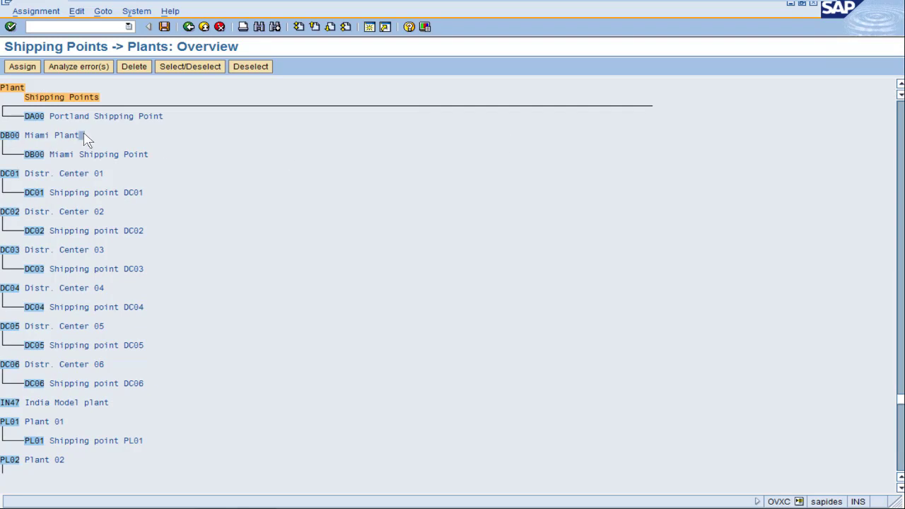
pyautogui.click(164, 27)
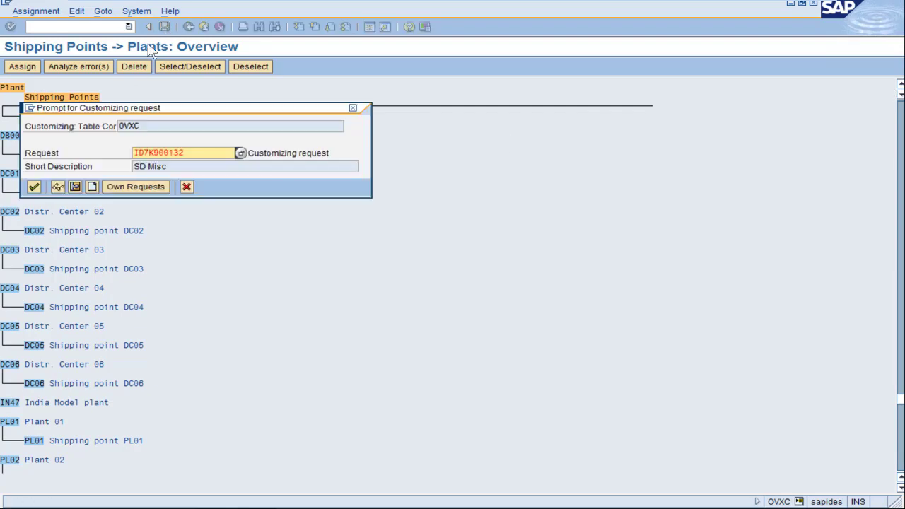
pyautogui.click(32, 187)
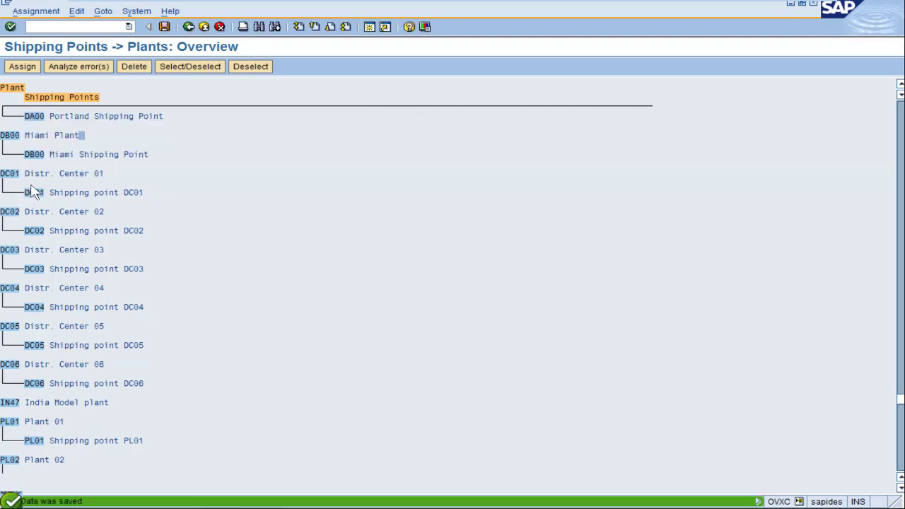
pyautogui.click(189, 28)
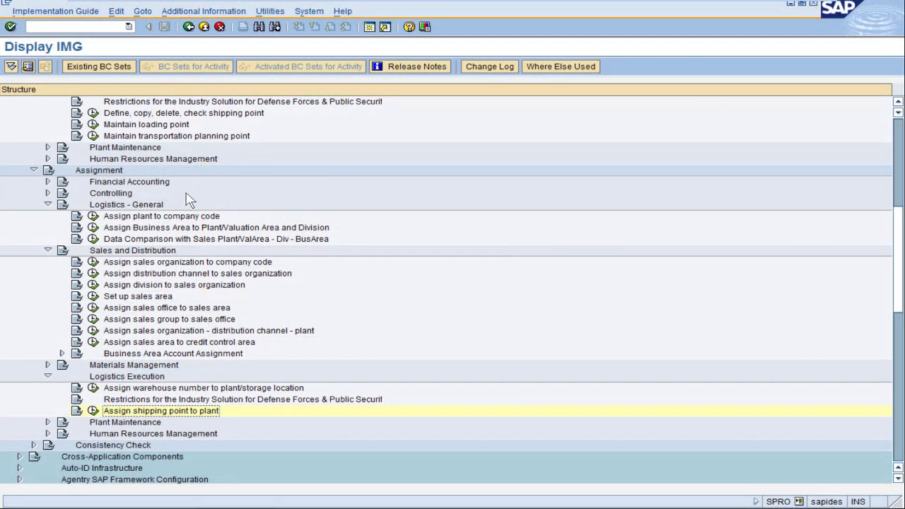
pyautogui.scroll(6, 190, 200)
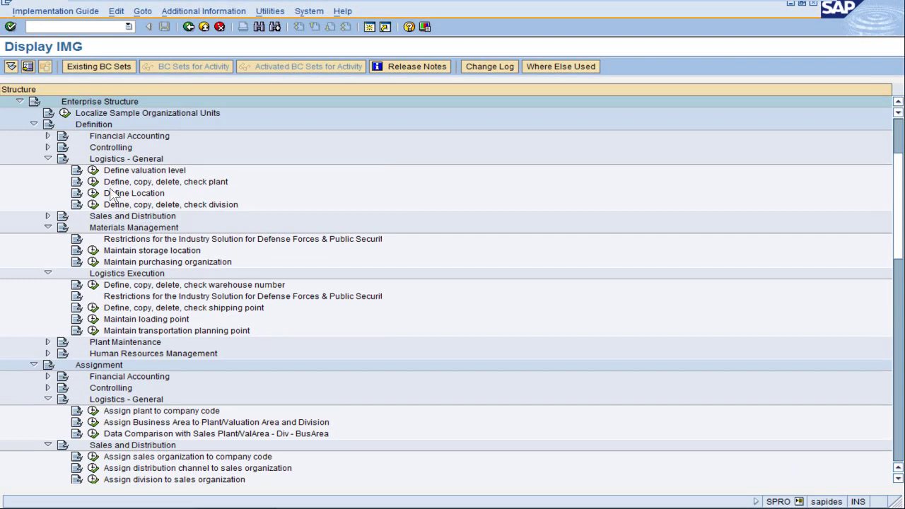
# Start new plant DC00 'Phoenix Plant Main' in Define Plant and set its factory calendar.
pyautogui.click(92, 182)
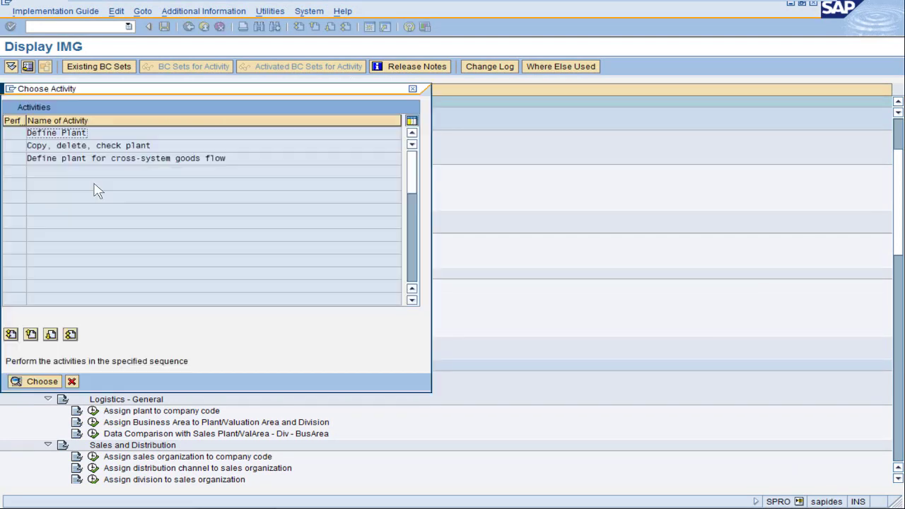
pyautogui.doubleClick(99, 134)
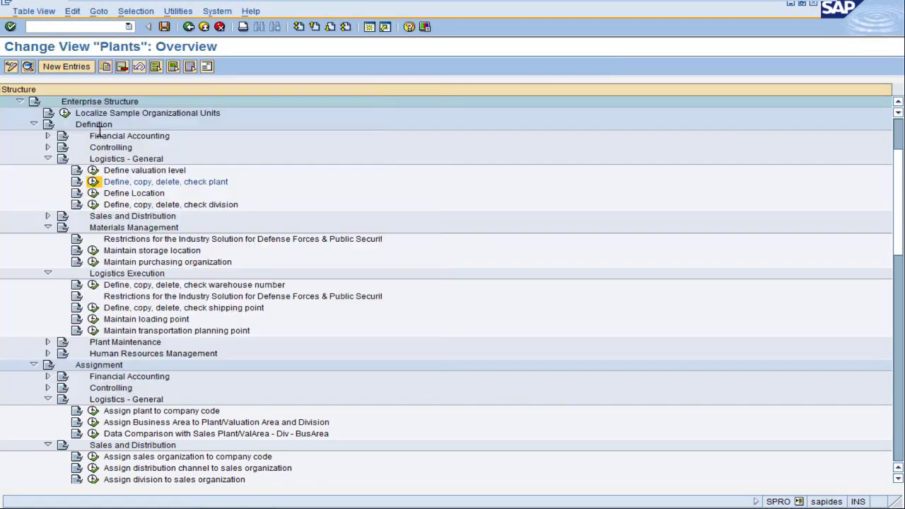
pyautogui.click(72, 70)
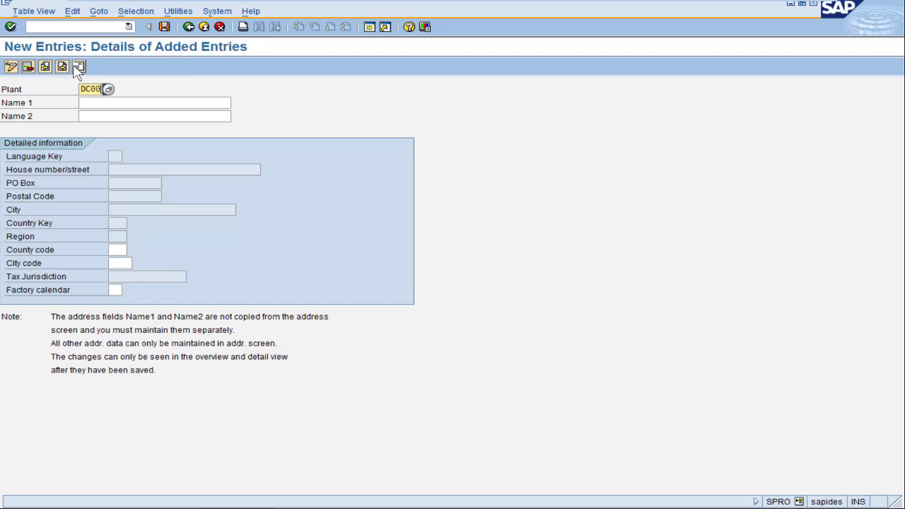
pyautogui.press('Tab')
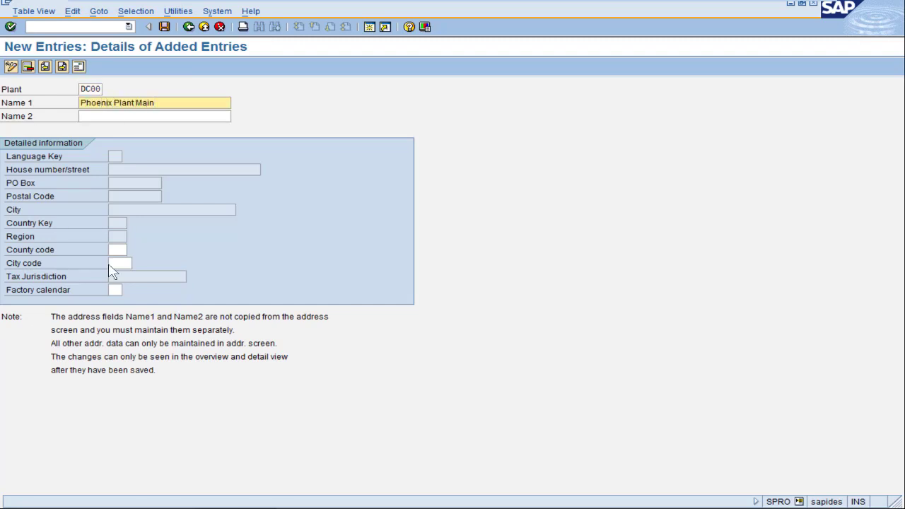
pyautogui.click(115, 290)
# Set plant DC00's address to country US, region AZ, transportation zone SW.
pyautogui.click(164, 27)
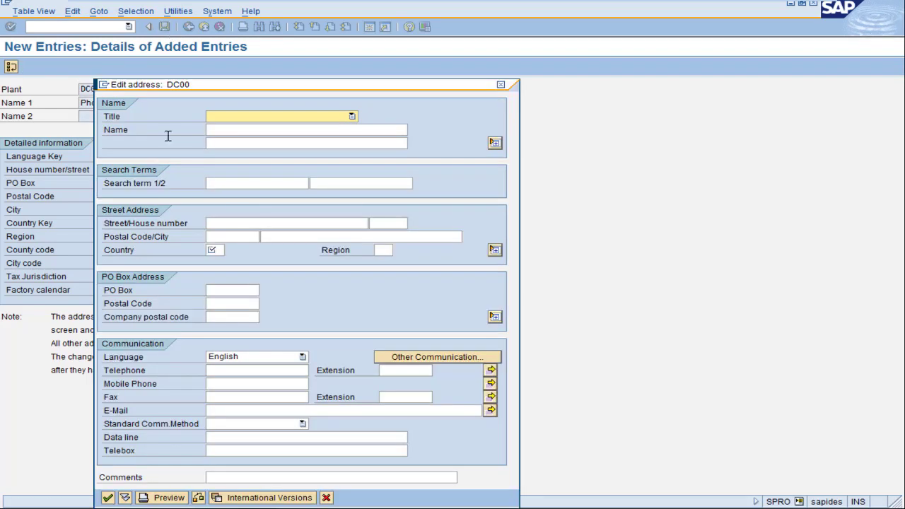
pyautogui.click(213, 251)
pyautogui.press('Tab')
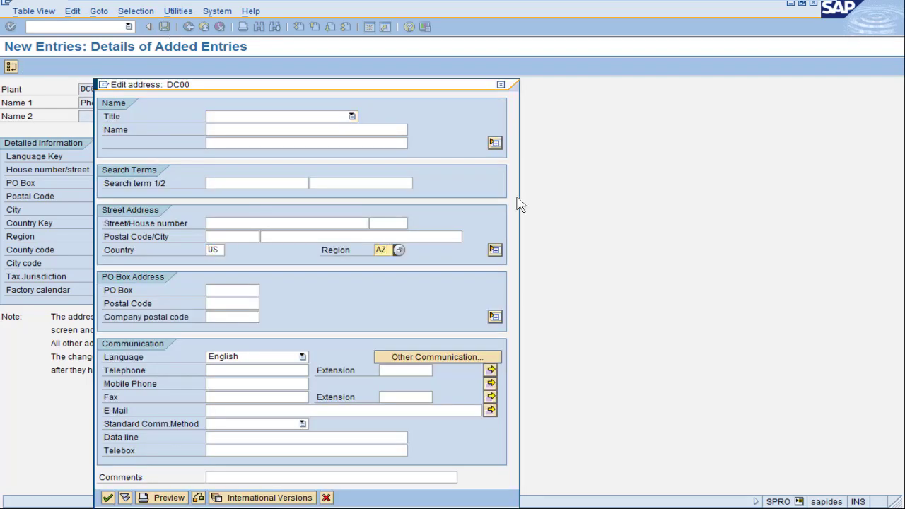
pyautogui.click(495, 249)
pyautogui.click(216, 383)
pyautogui.click(261, 384)
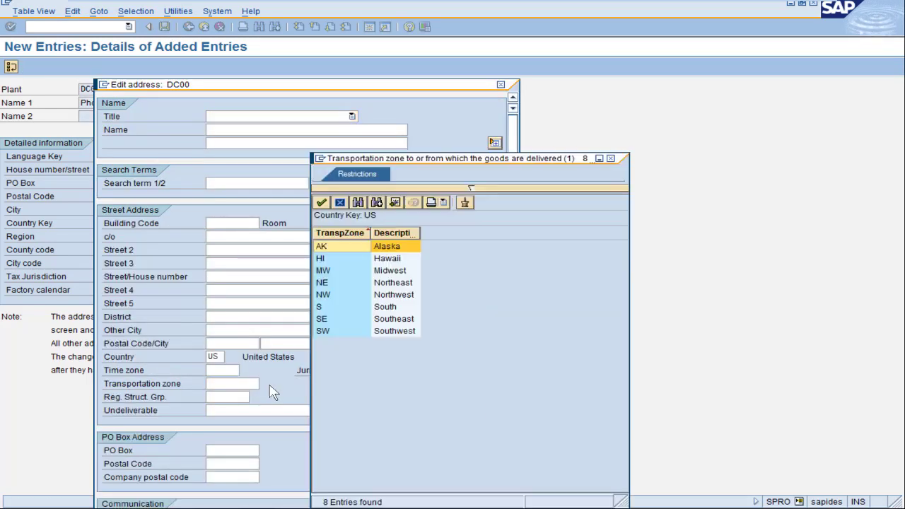
pyautogui.doubleClick(333, 331)
# Save plant DC00 under the customizing request and return to the plant list.
pyautogui.moveTo(346, 86); pyautogui.dragTo(384, 10)
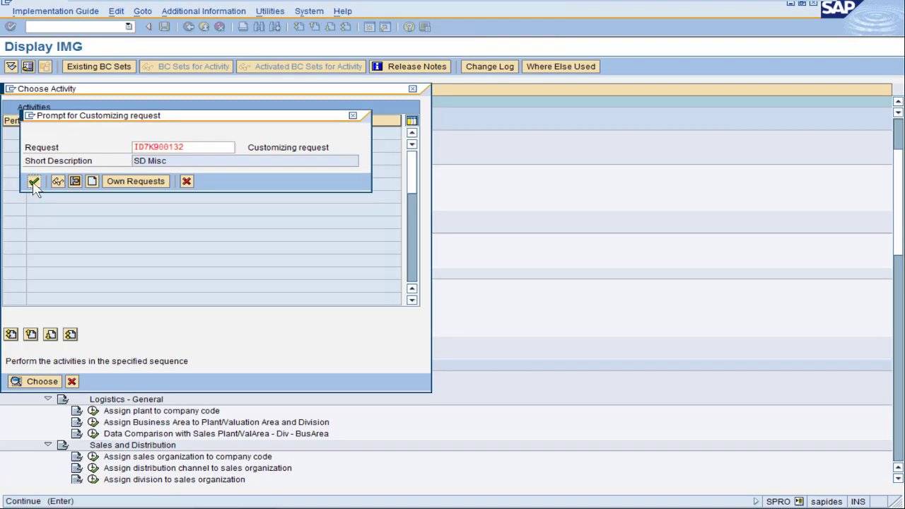
pyautogui.click(33, 182)
pyautogui.click(188, 27)
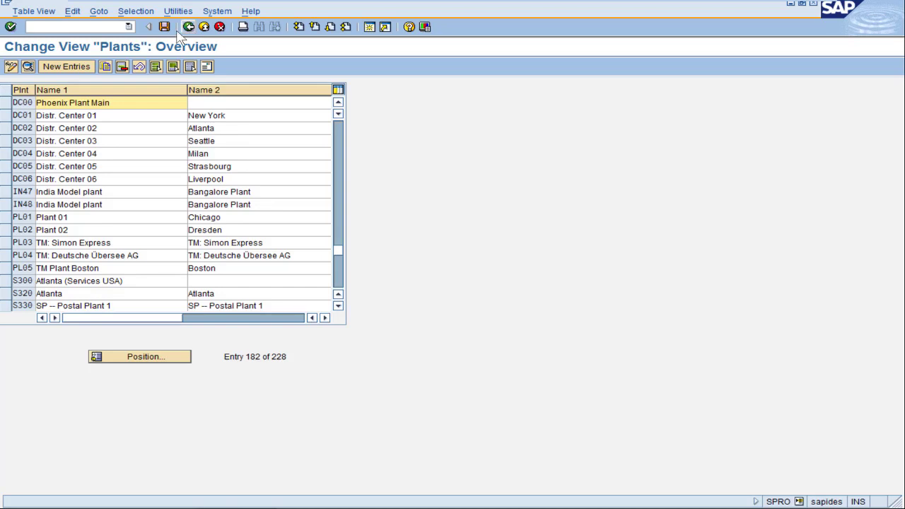
# Copy plant DC00 to create plant DD00 'Phoenix Plant Aux' with its Arizona address.
pyautogui.click(6, 103)
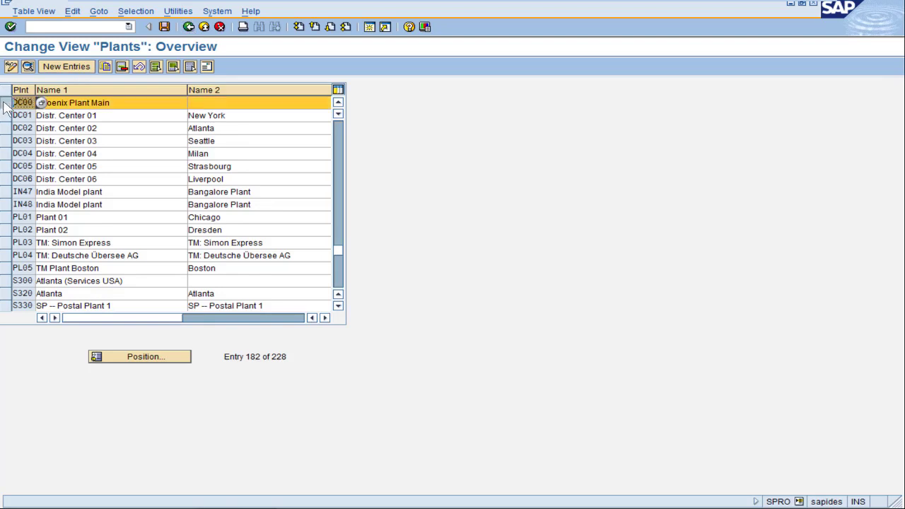
pyautogui.click(106, 66)
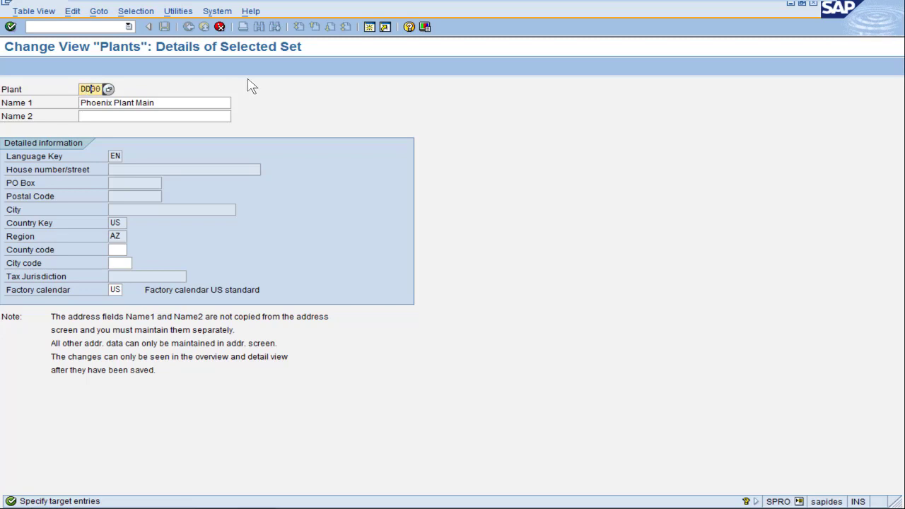
pyautogui.click(170, 100)
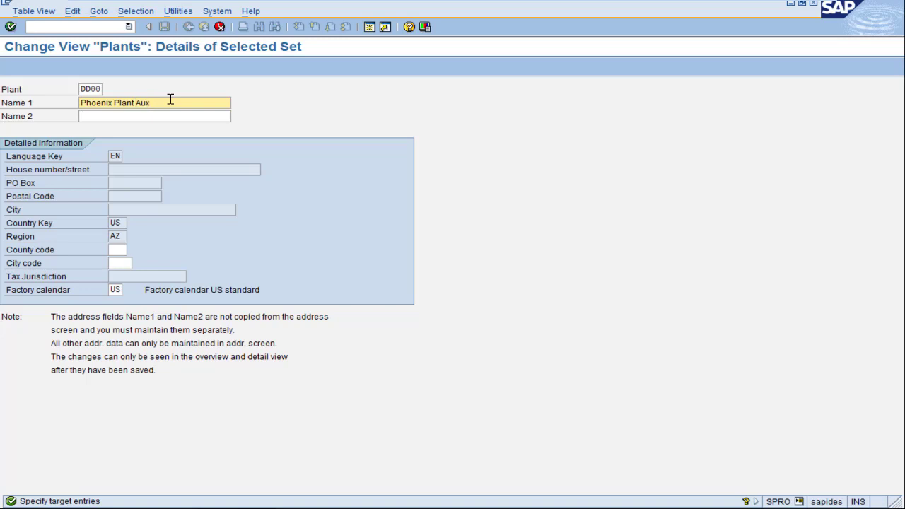
pyautogui.press('Return')
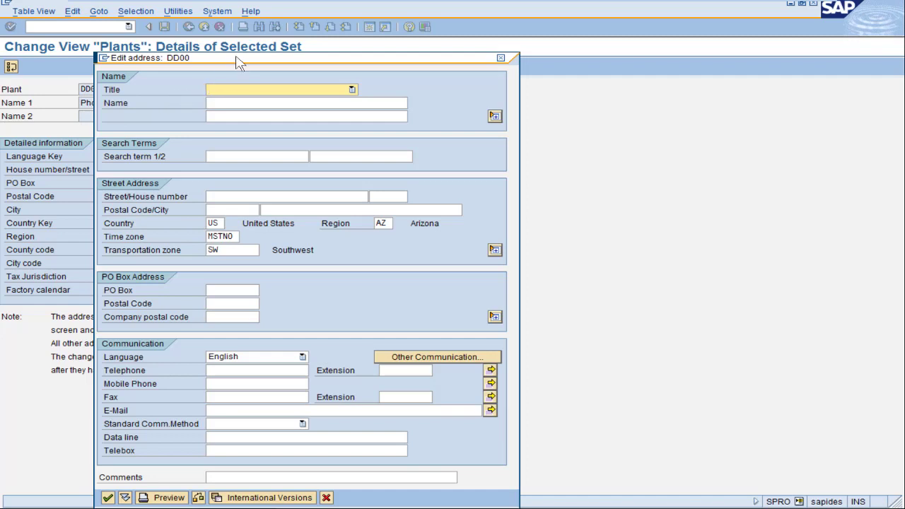
pyautogui.moveTo(237, 58); pyautogui.dragTo(255, 22)
pyautogui.click(125, 462)
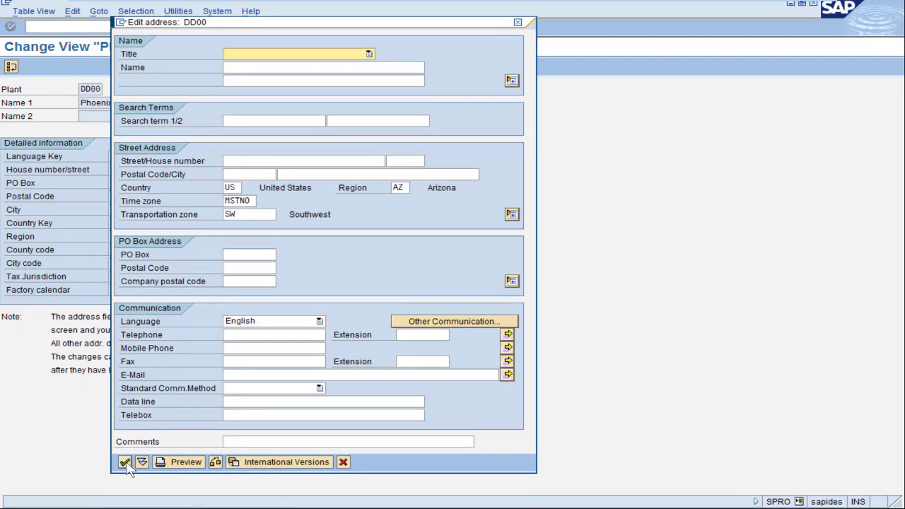
# Save plant DD00 and close the plant activity list.
pyautogui.click(164, 27)
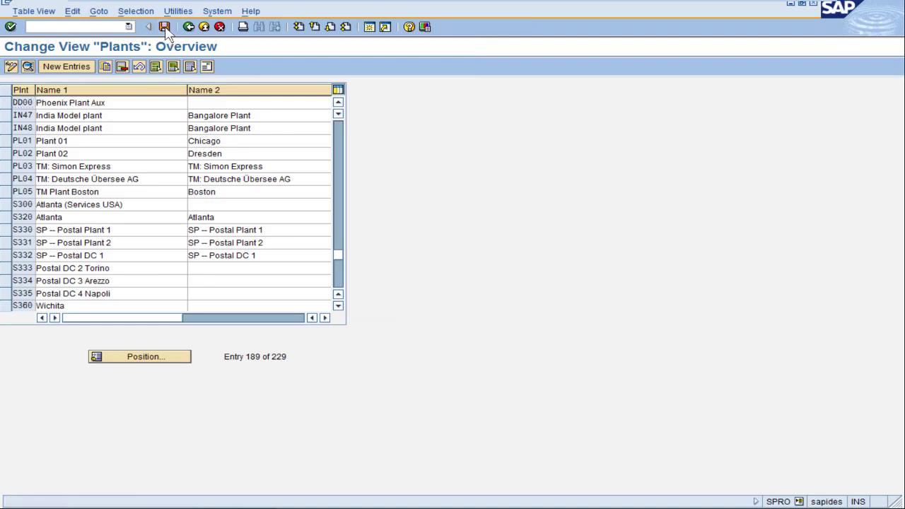
pyautogui.click(188, 27)
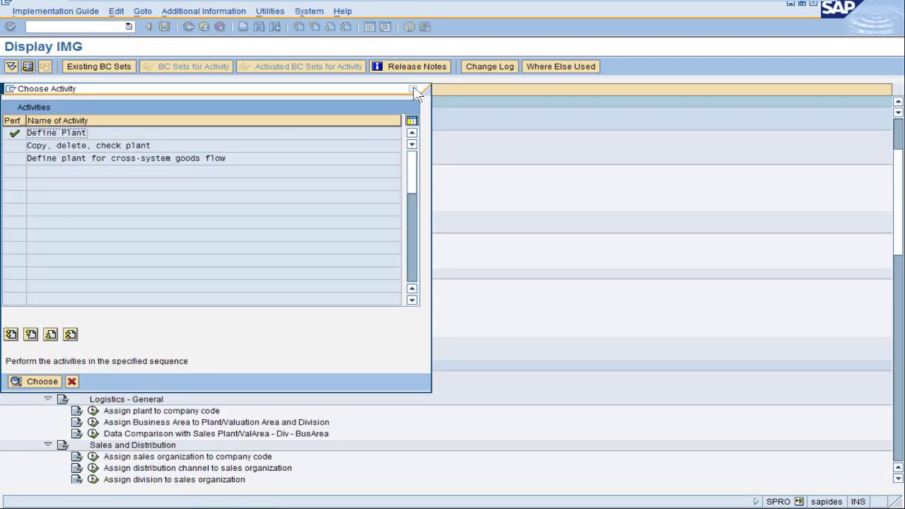
pyautogui.click(415, 90)
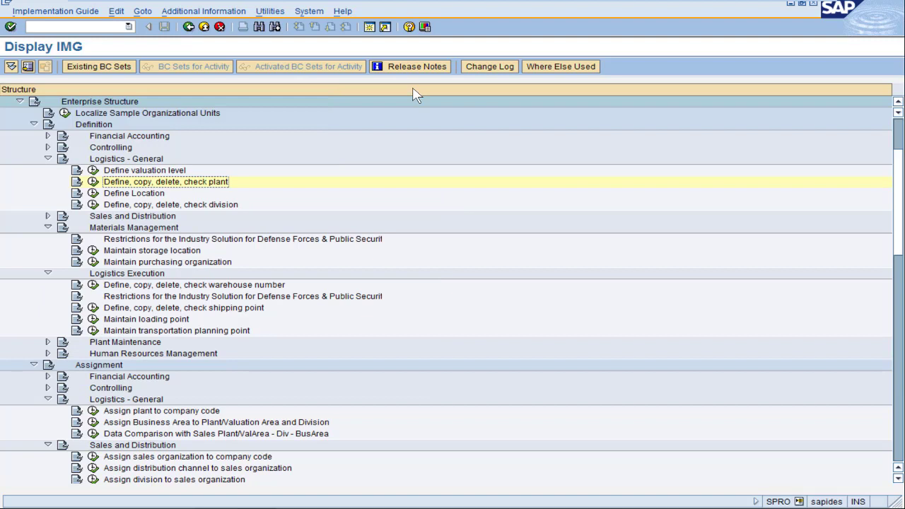
# Add storage locations 0001, 0002 and 0003 with SLOC descriptions for plant DC00.
pyautogui.click(93, 250)
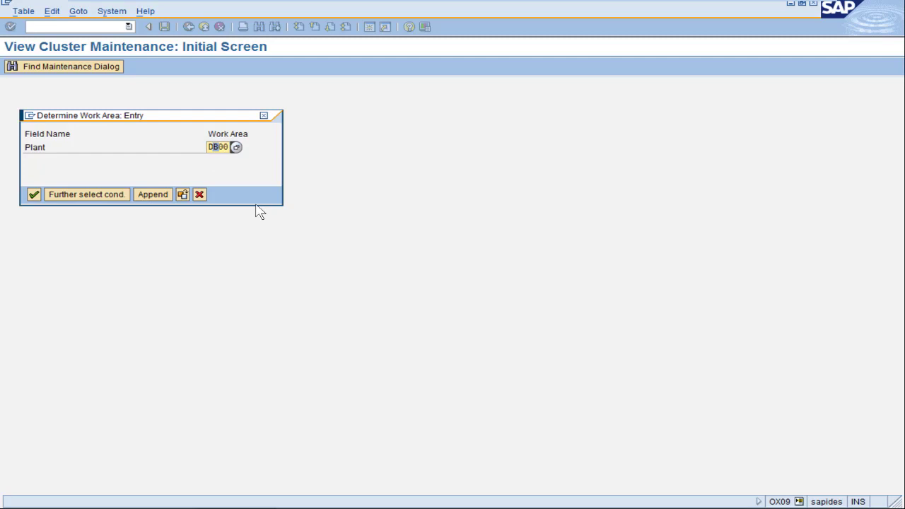
pyautogui.click(34, 195)
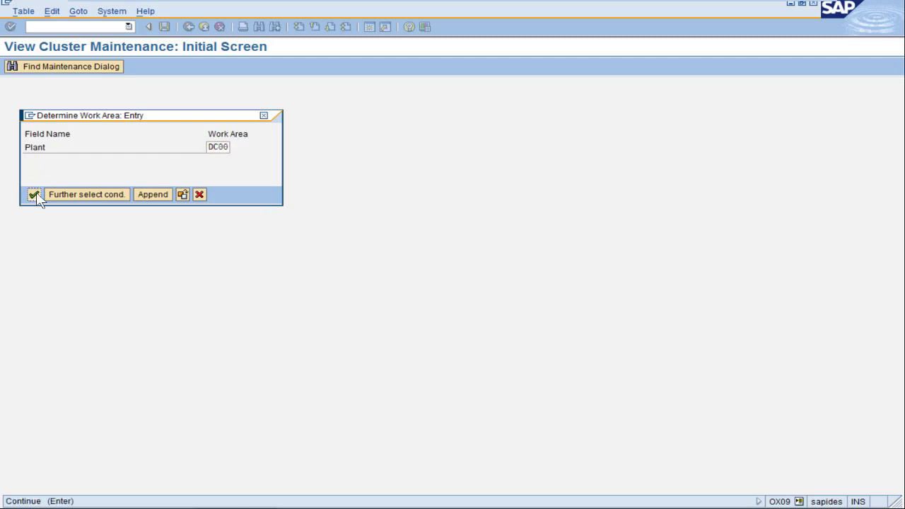
pyautogui.click(65, 68)
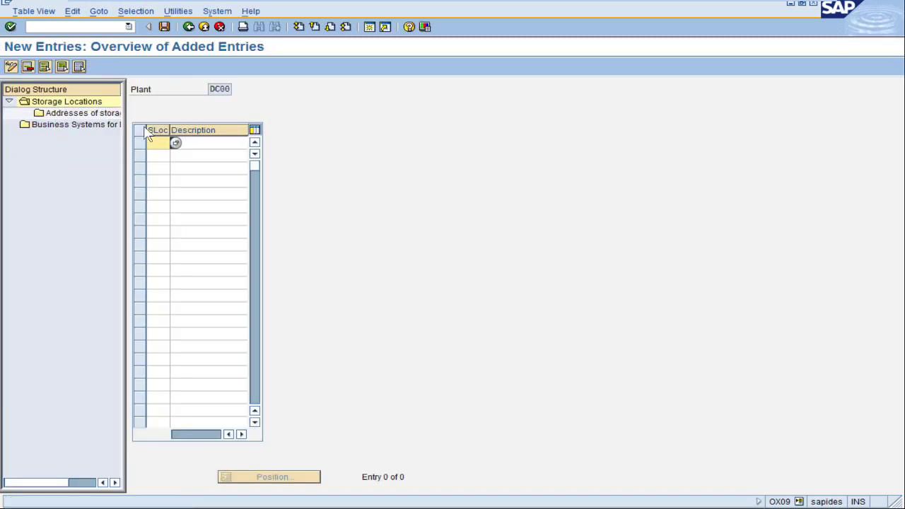
pyautogui.write('0001')
pyautogui.press('Tab')
pyautogui.write('SLOC 0001')
pyautogui.press('Tab')
pyautogui.write('0002')
pyautogui.press('Tab')
pyautogui.write('SLOC 0002')
pyautogui.press('Tab')
pyautogui.write('0003')
pyautogui.press('Tab')
pyautogui.write('SLOC')
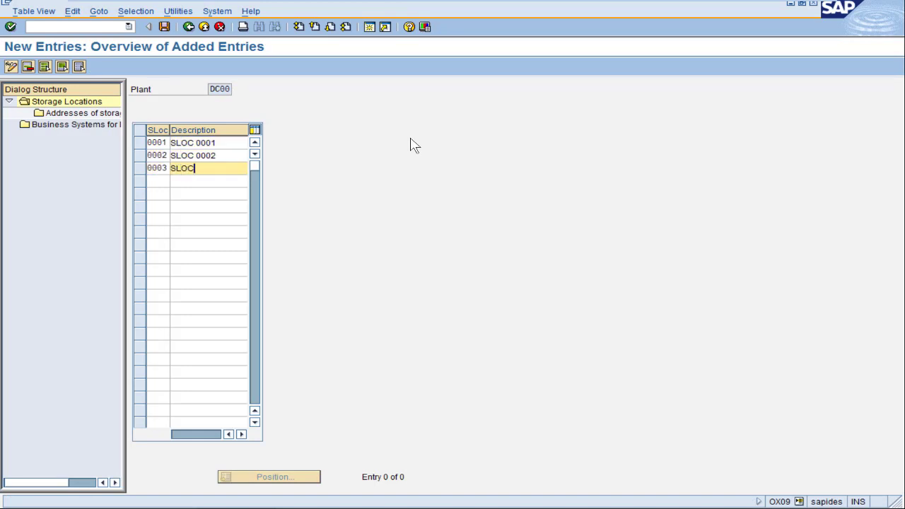
pyautogui.press('Return')
# Save the DC00 storage locations to a customizing request and return to the IMG tree.
pyautogui.click(164, 27)
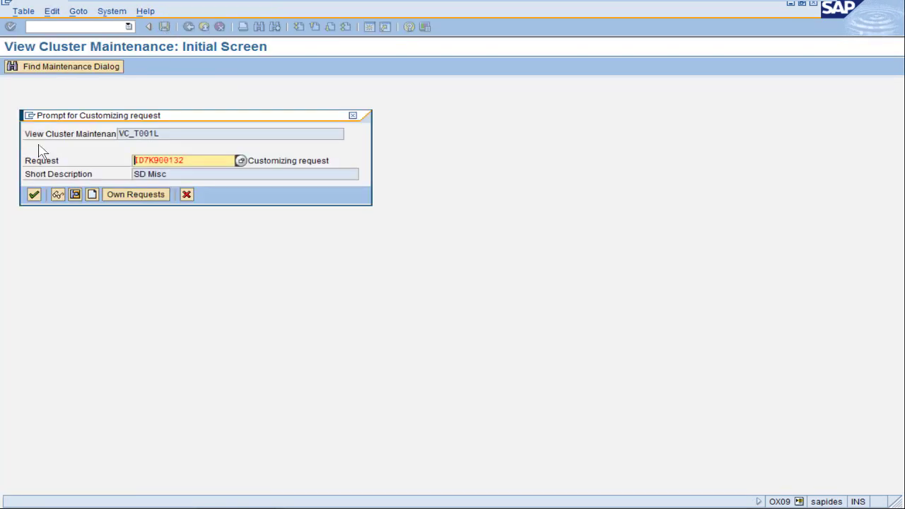
pyautogui.click(33, 195)
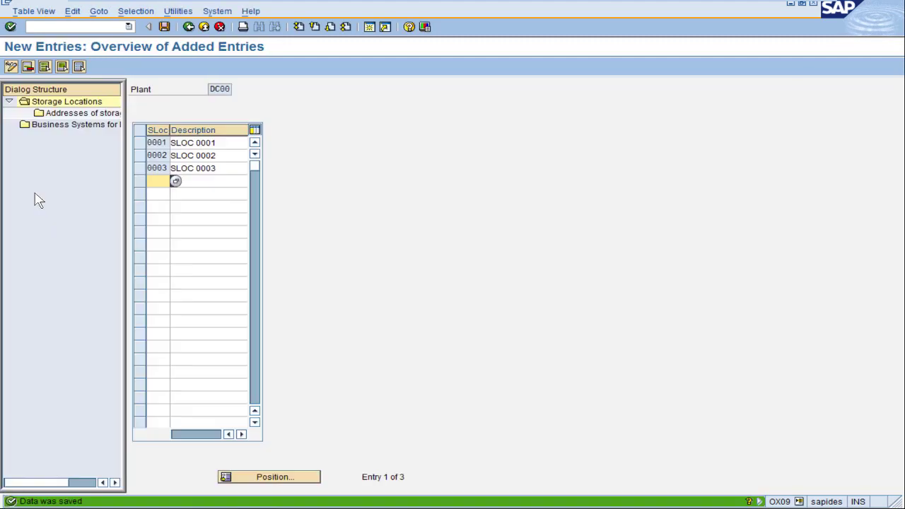
pyautogui.click(188, 27)
pyautogui.click(189, 27)
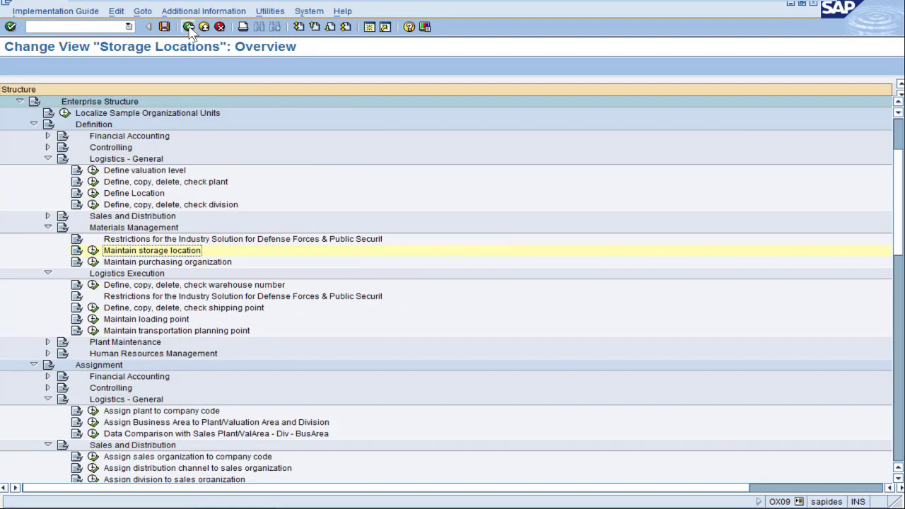
# Add and save storage location 0001 'SLOC 0001' for plant DD00.
pyautogui.click(93, 250)
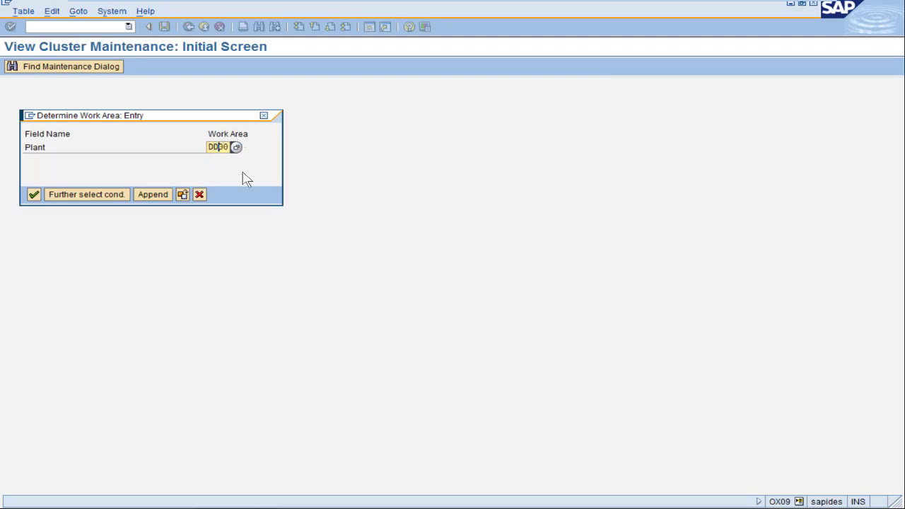
pyautogui.click(33, 195)
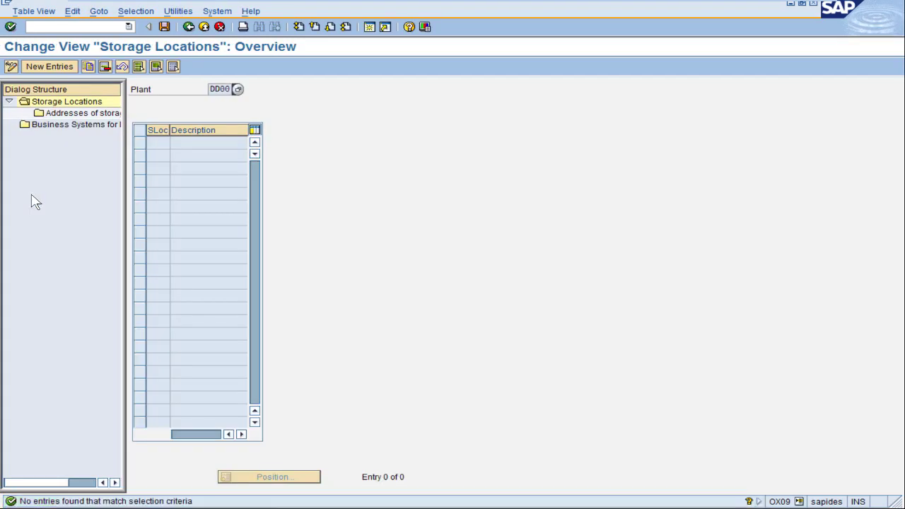
pyautogui.click(53, 67)
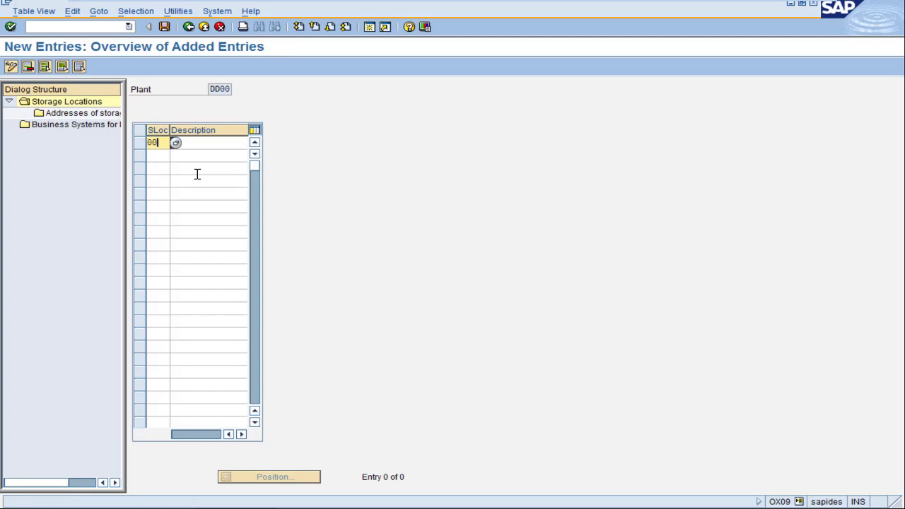
pyautogui.press('Tab')
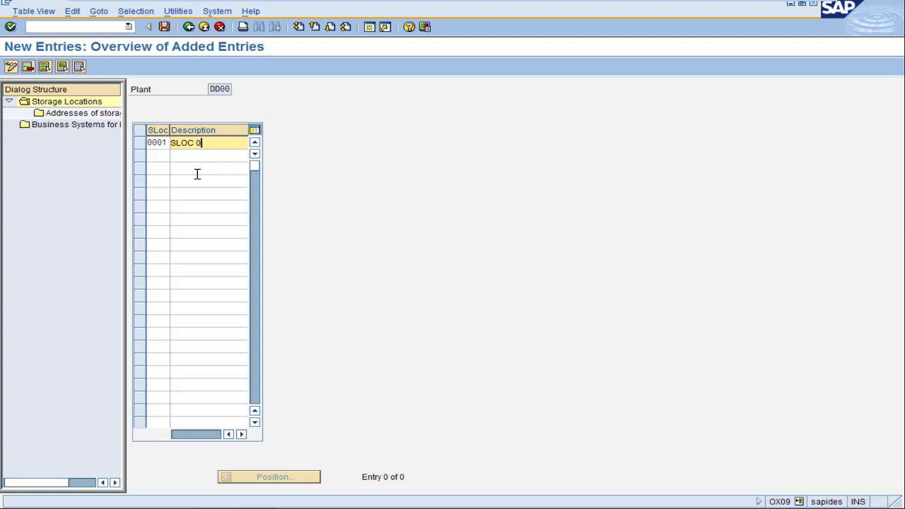
pyautogui.press('Return')
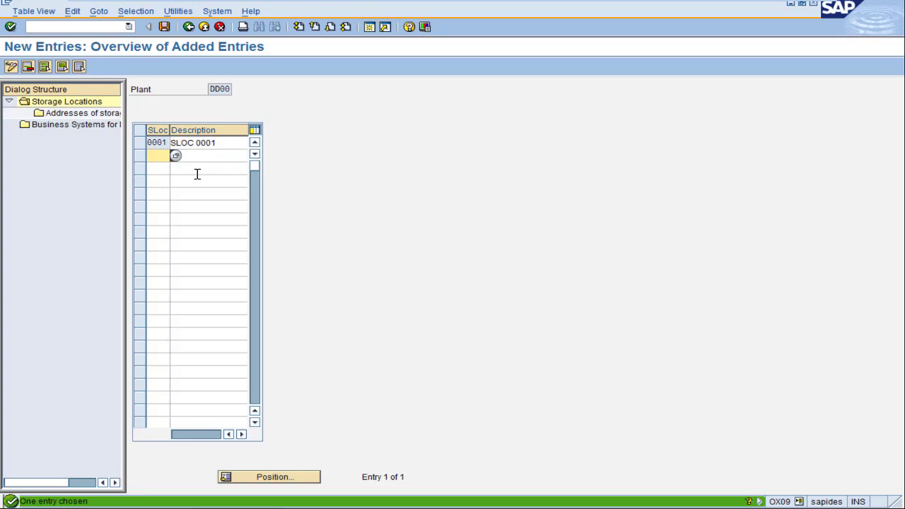
pyautogui.click(164, 27)
pyautogui.click(33, 194)
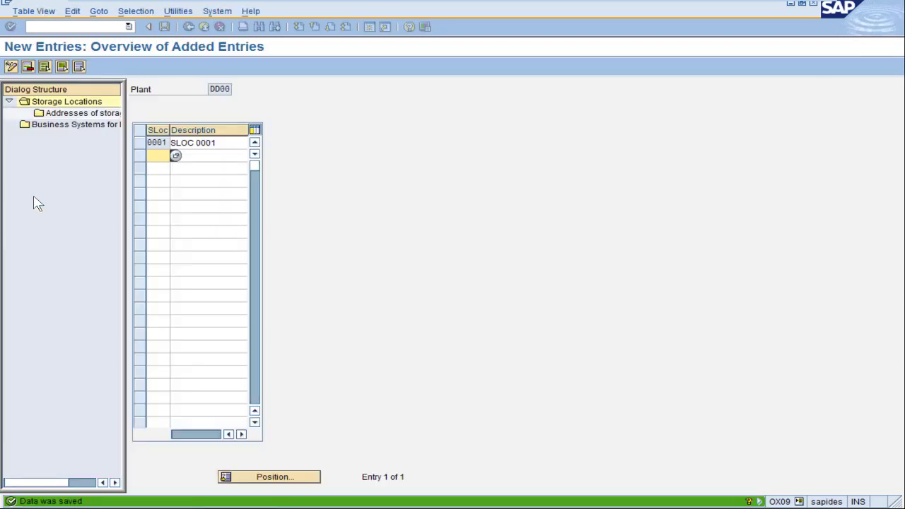
pyautogui.click(188, 27)
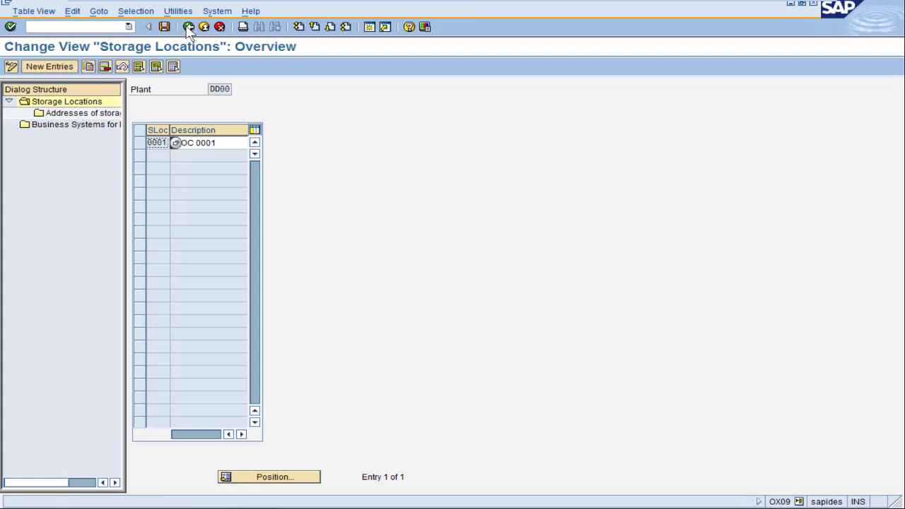
pyautogui.click(188, 27)
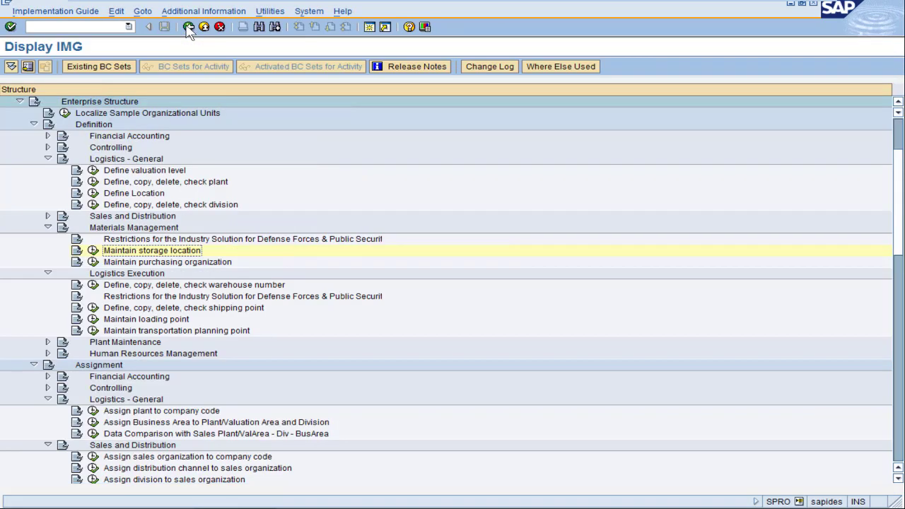
# Create shipping point DC00 'Phoenix Shipping Point' with factory calendar US.
pyautogui.click(94, 309)
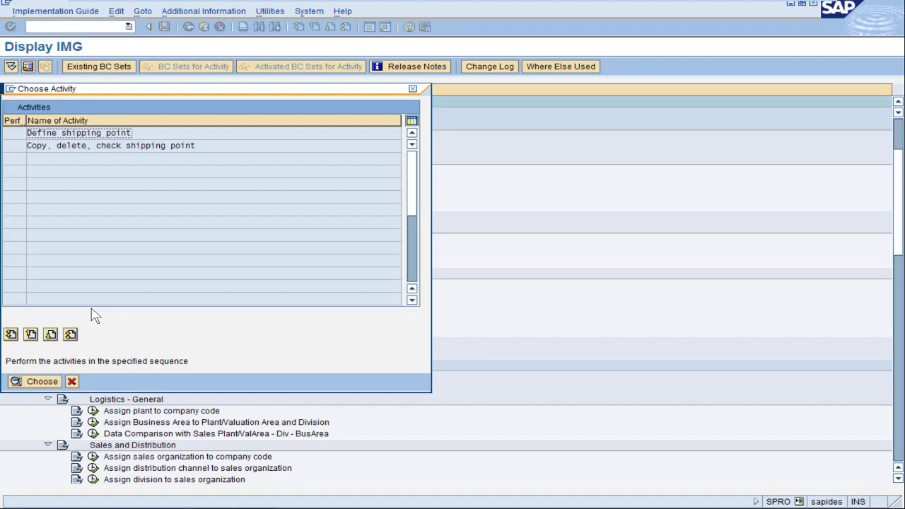
pyautogui.doubleClick(108, 133)
pyautogui.click(73, 68)
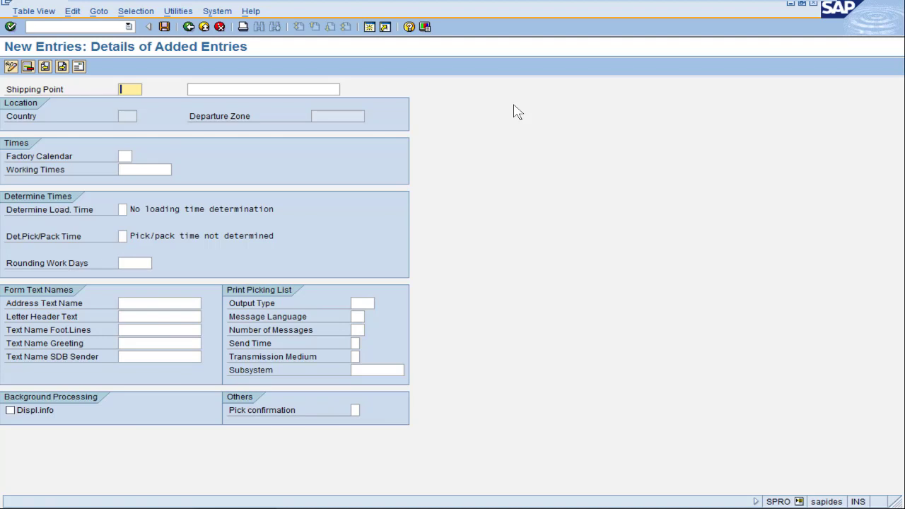
pyautogui.press('Tab')
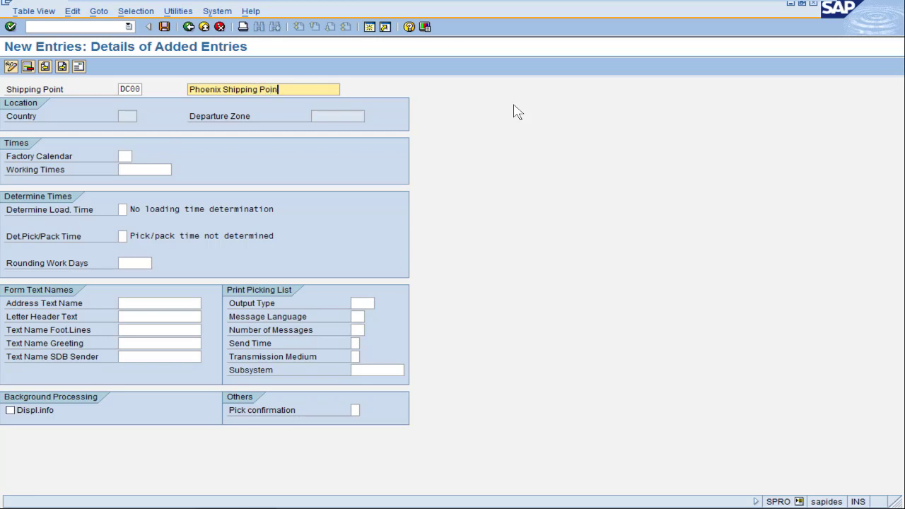
pyautogui.hotkey('shift', 'Tab')
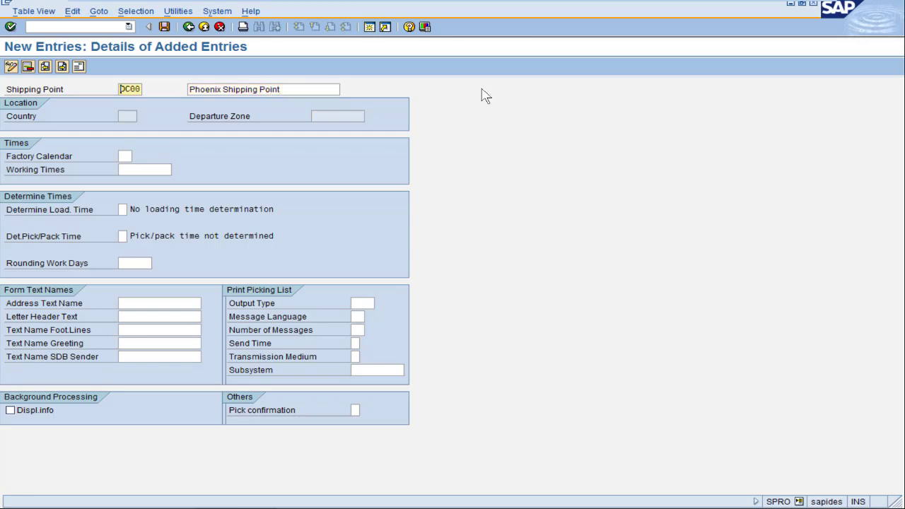
pyautogui.click(126, 157)
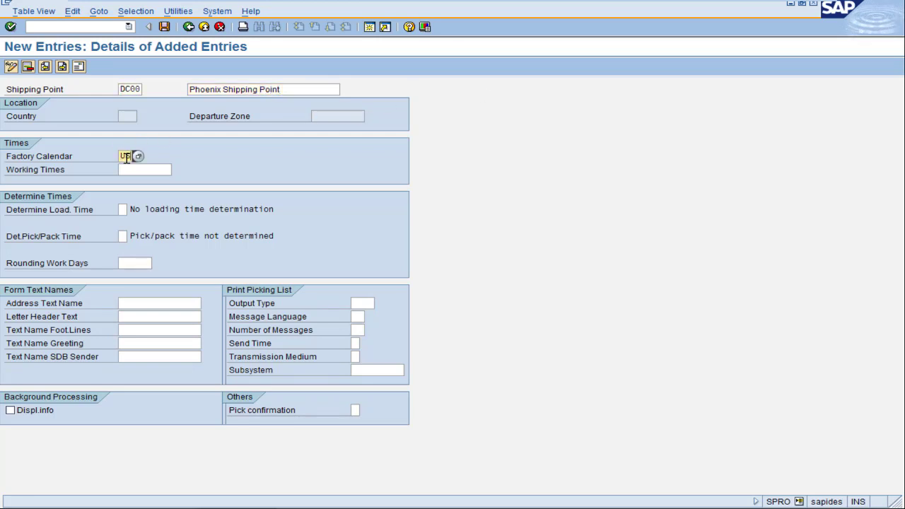
# Give shipping point DC00 a US/Arizona address with transportation zone SW Southwest.
pyautogui.hotkey('shift', 'F5')
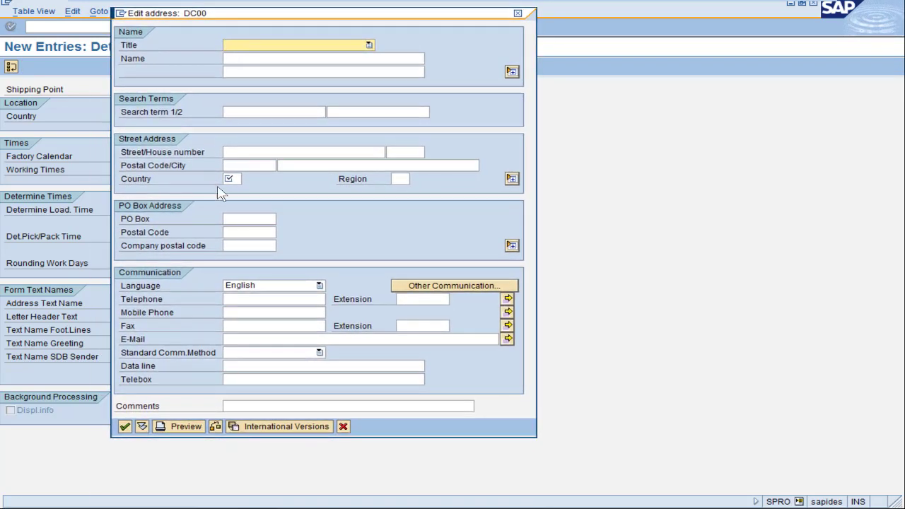
pyautogui.click(228, 178)
pyautogui.press('Tab')
pyautogui.write('A')
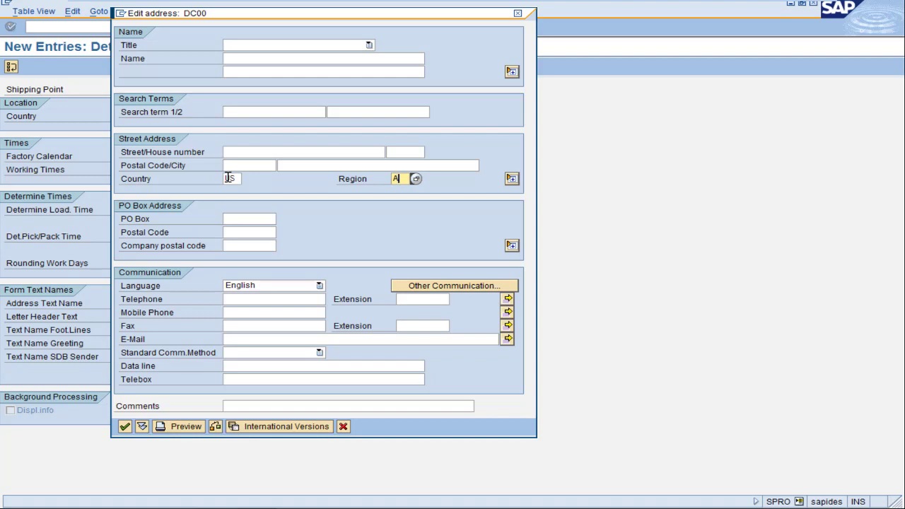
pyautogui.click(511, 179)
pyautogui.click(229, 312)
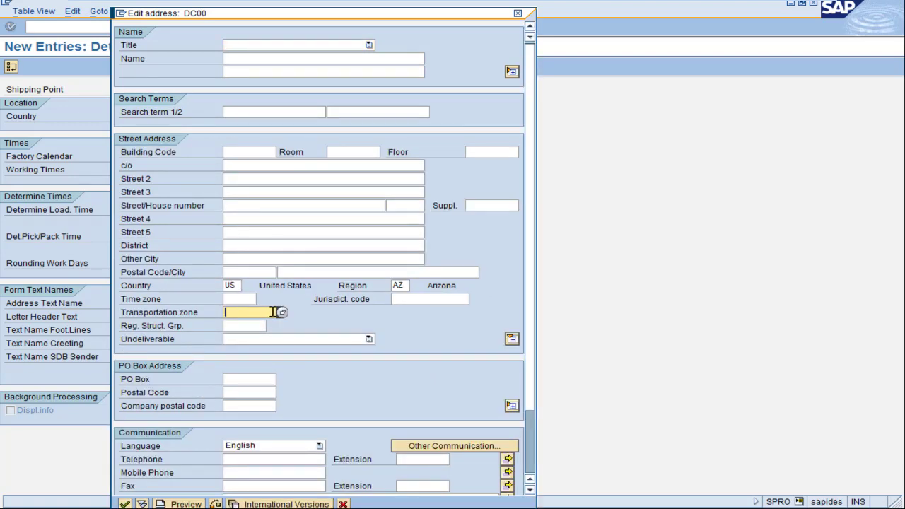
pyautogui.click(282, 313)
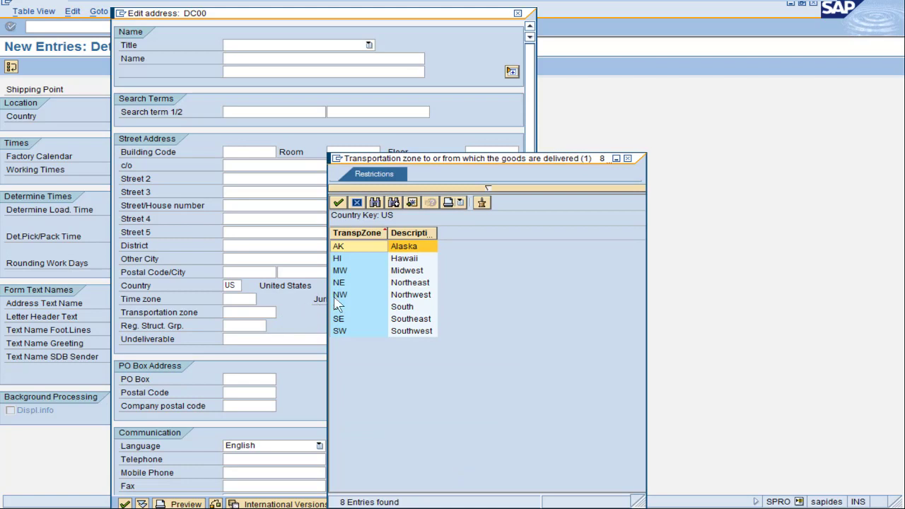
pyautogui.doubleClick(340, 330)
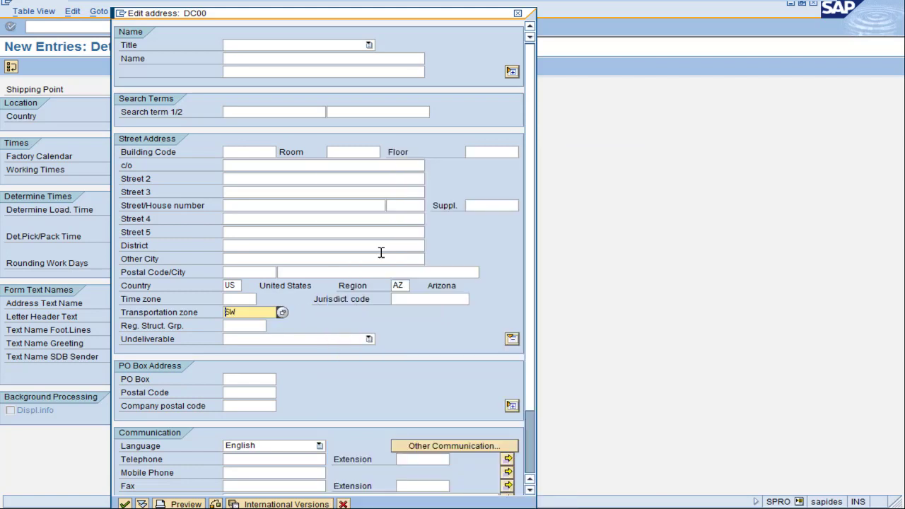
pyautogui.moveTo(439, 15); pyautogui.dragTo(449, 9)
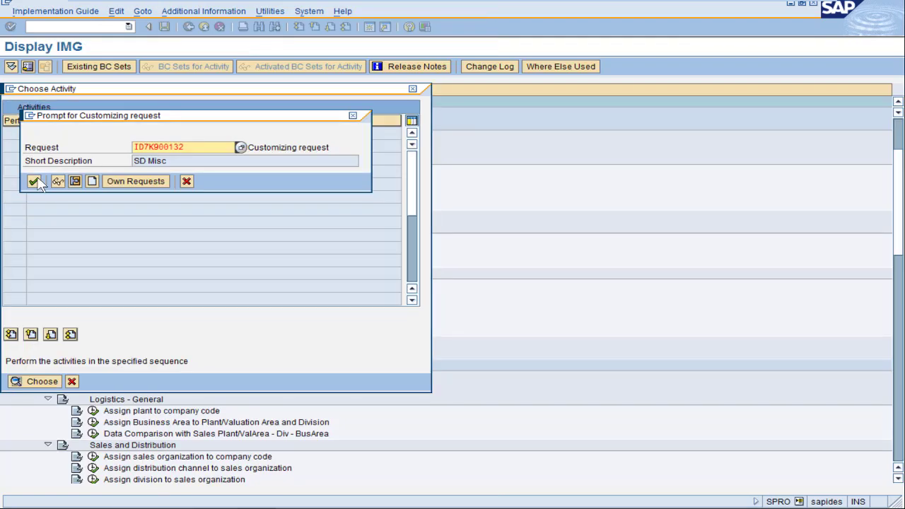
pyautogui.click(35, 181)
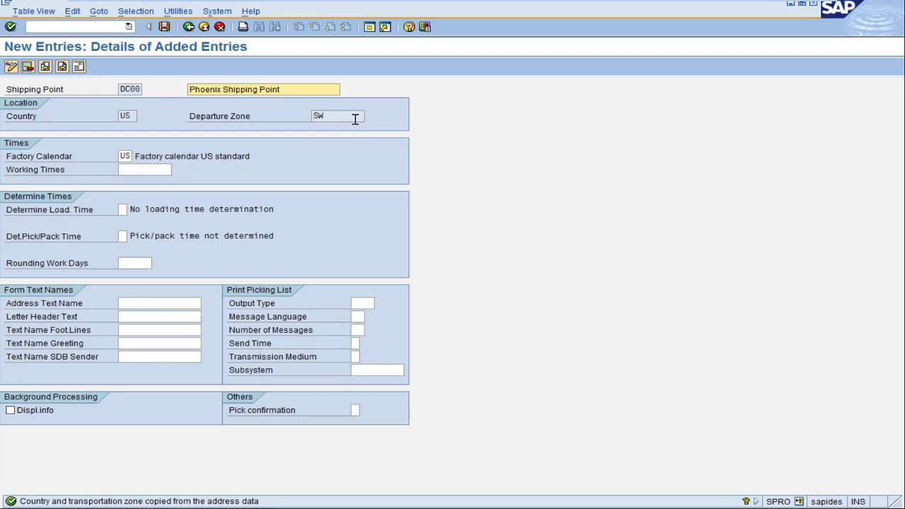
# Save shipping point DC00 and return to the IMG tree.
pyautogui.click(164, 29)
pyautogui.click(188, 27)
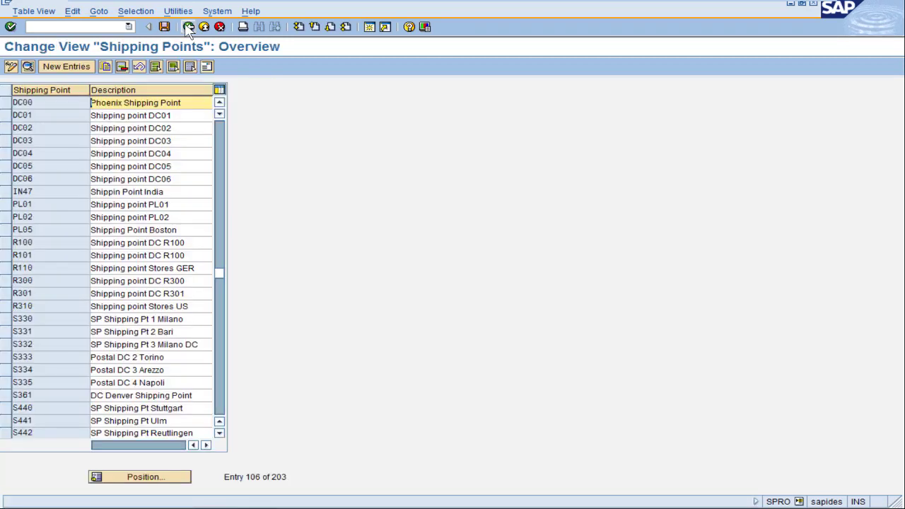
pyautogui.click(188, 27)
pyautogui.click(412, 90)
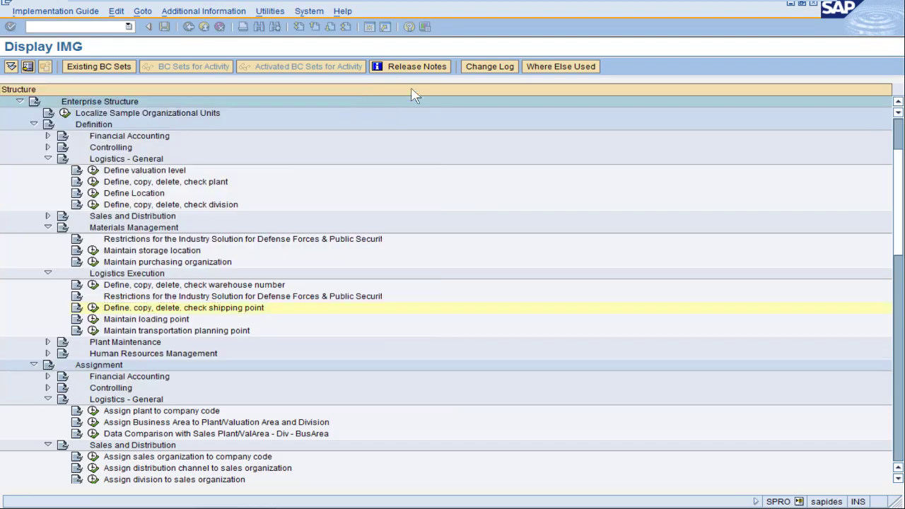
# Enter plant assignments DU10/DC00 and DU10/DD00 to company code DU10.
pyautogui.scroll(-5, 92, 415)
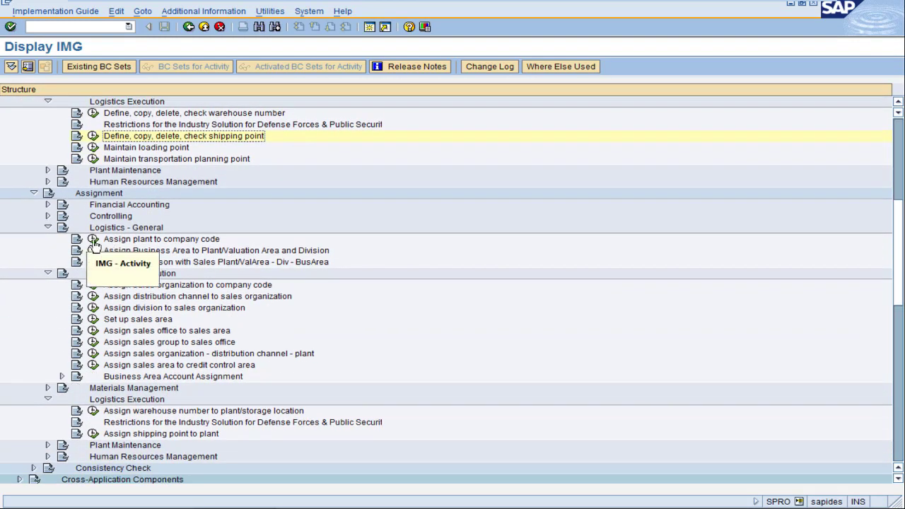
pyautogui.click(93, 239)
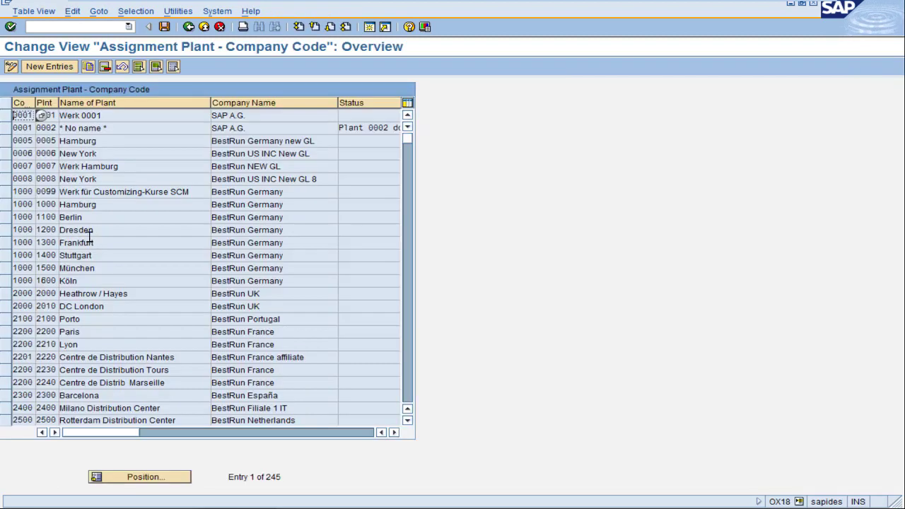
pyautogui.click(62, 67)
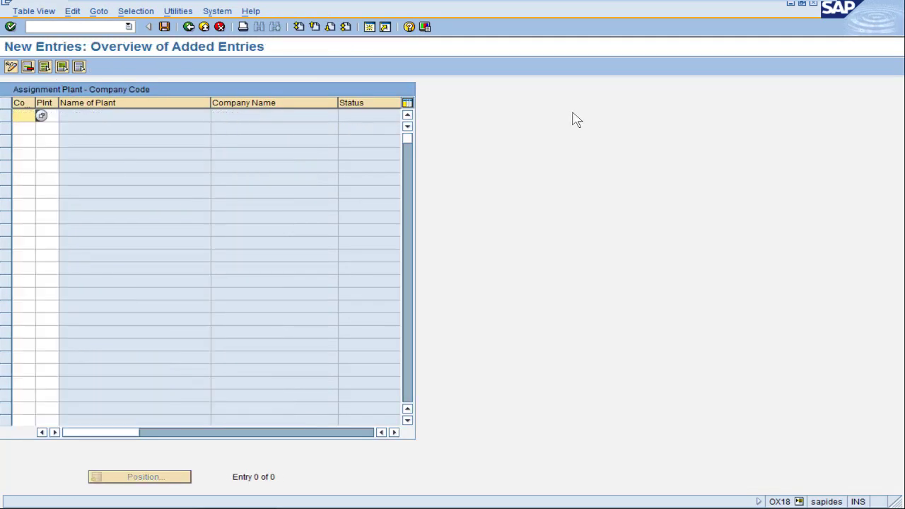
pyautogui.write('DU10 ')
pyautogui.write('DC00')
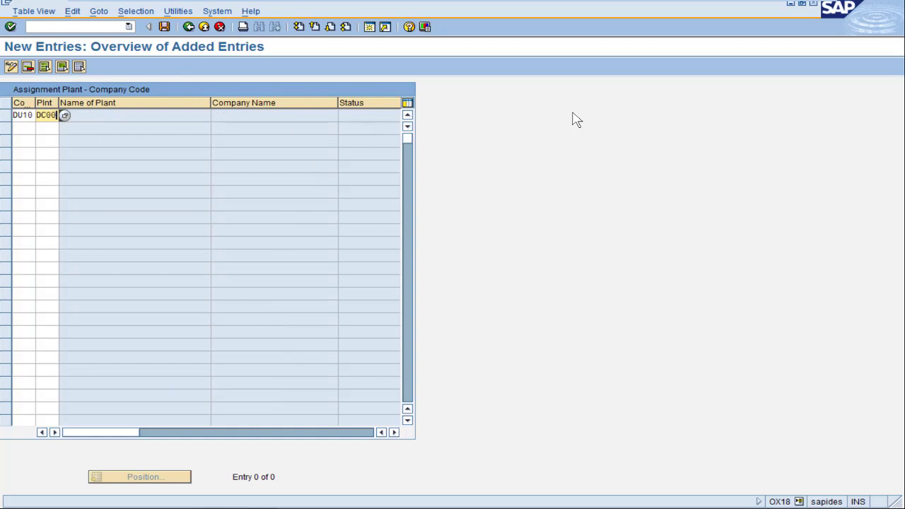
pyautogui.press('Return')
pyautogui.write('DU10')
pyautogui.write('DD00')
pyautogui.press('Return')
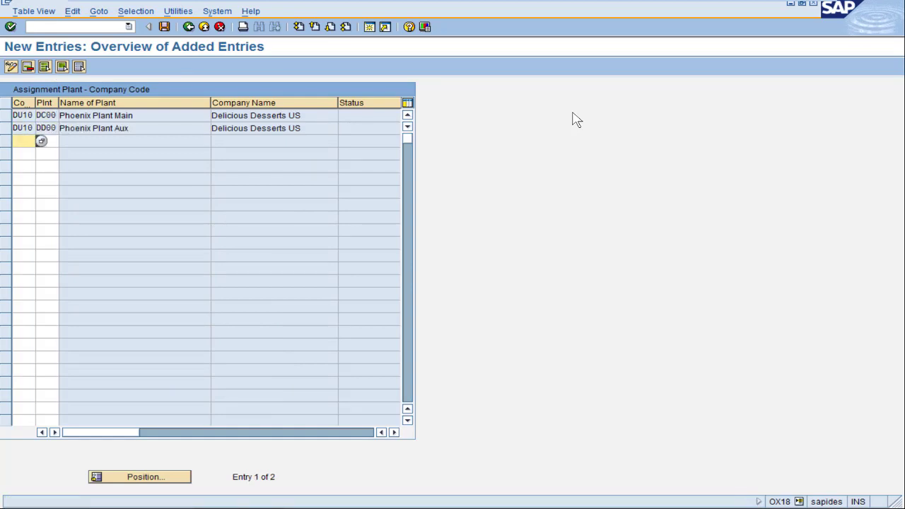
# Save the plant assignments to a customizing request and return to the IMG structure.
pyautogui.click(164, 27)
pyautogui.click(34, 194)
pyautogui.click(188, 27)
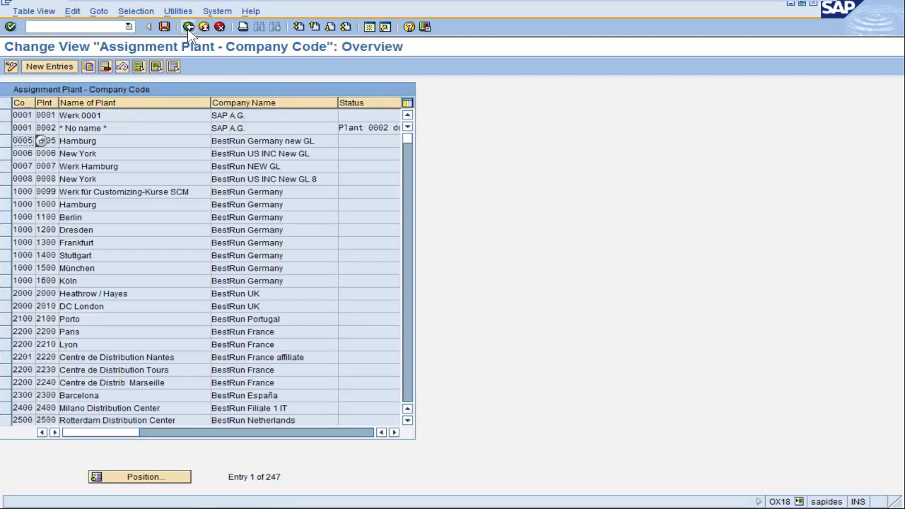
pyautogui.click(189, 29)
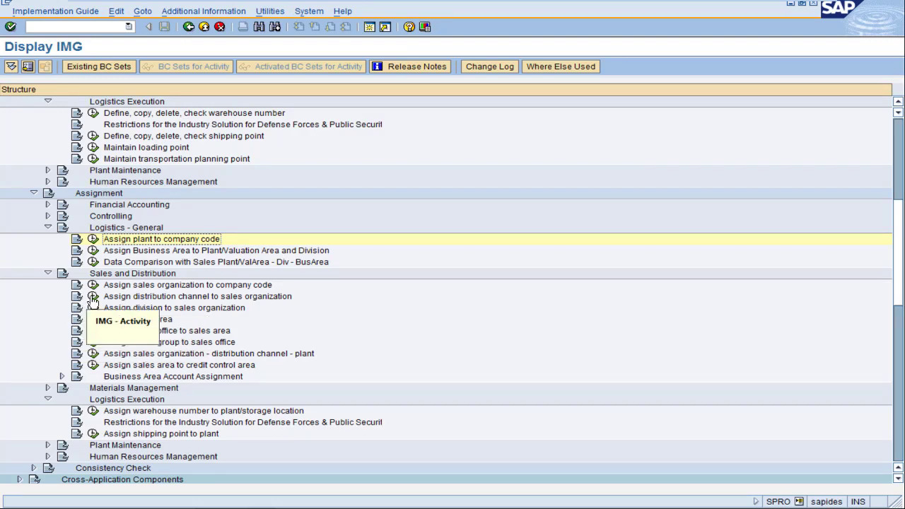
# Assign sales organizations DUS1, DUS2 and DUS3 with channel D1 to plant DC00.
pyautogui.click(93, 354)
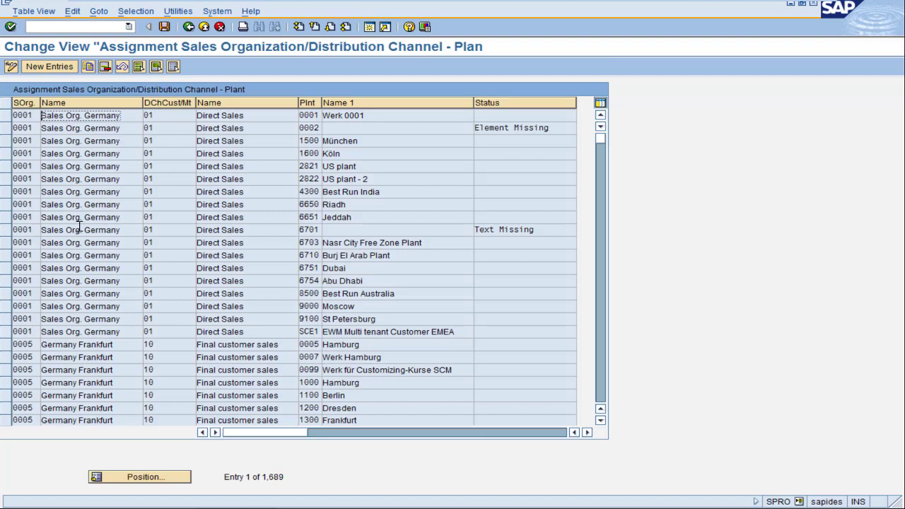
pyautogui.click(50, 68)
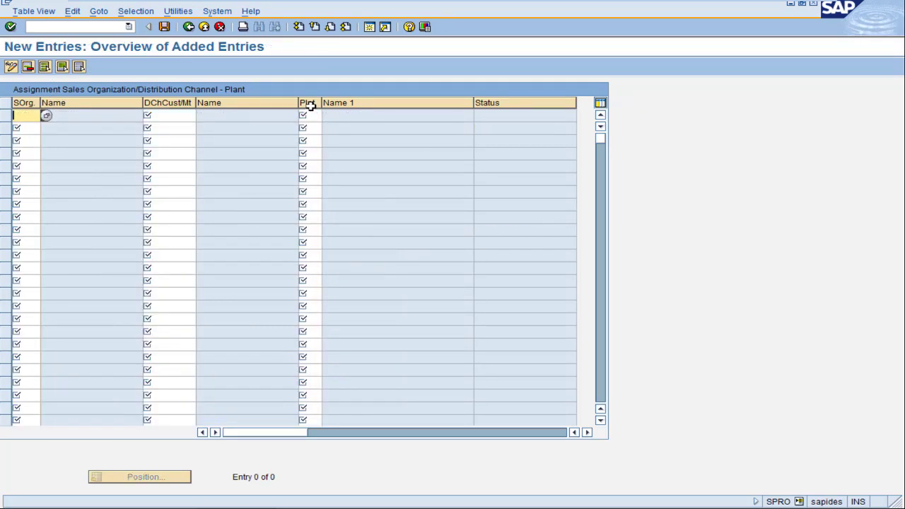
pyautogui.write('DUS1D1')
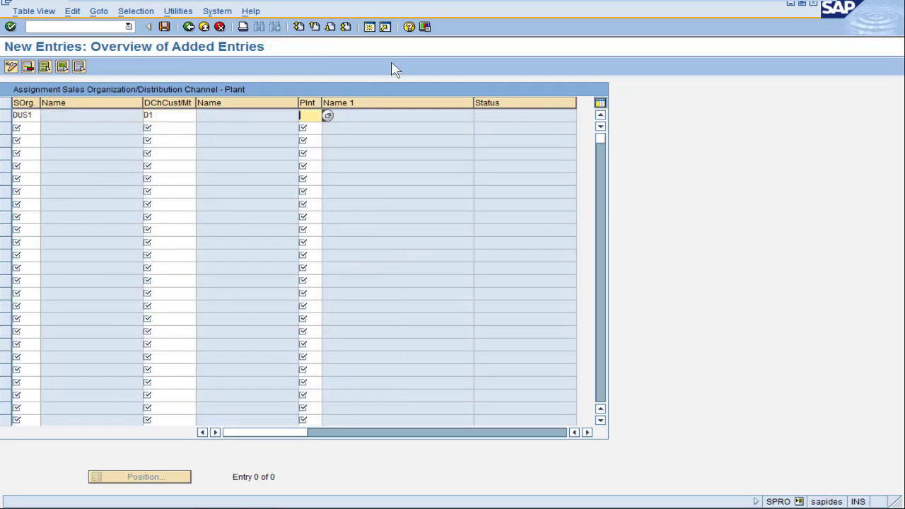
pyautogui.press('Tab')
pyautogui.write('DUS2D1')
pyautogui.write('DC')
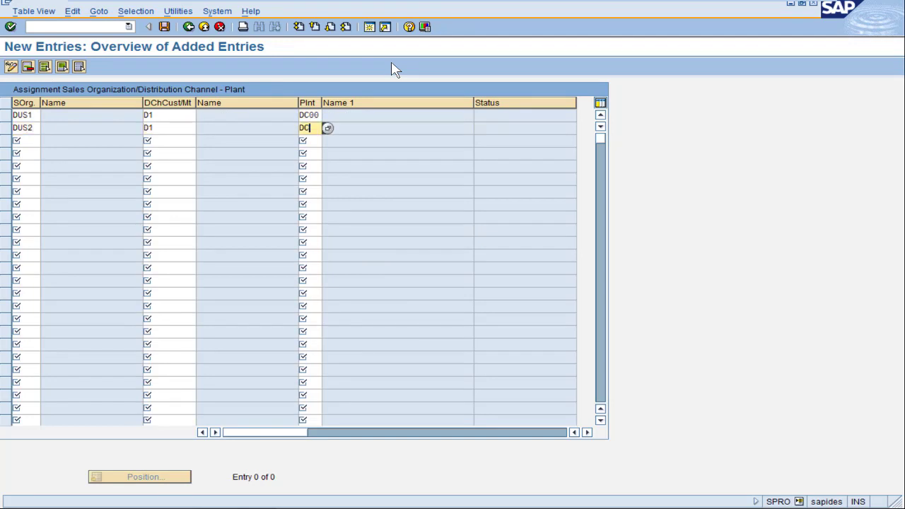
pyautogui.write('00')
pyautogui.press('Return')
pyautogui.write('DUS3D1DC0')
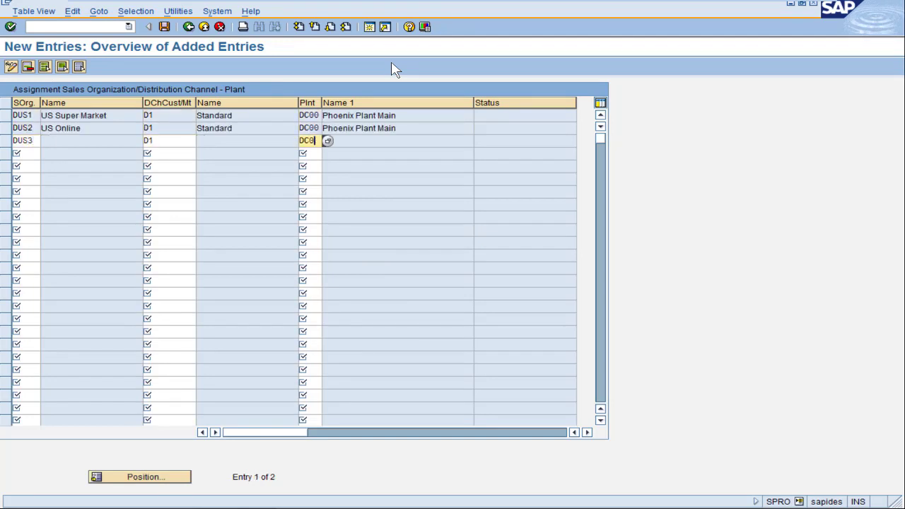
pyautogui.write('0')
pyautogui.press('Return')
# Assign DUS1–DUS3 with channel D1 to plant DD00, save, and return to the IMG.
pyautogui.write('D')
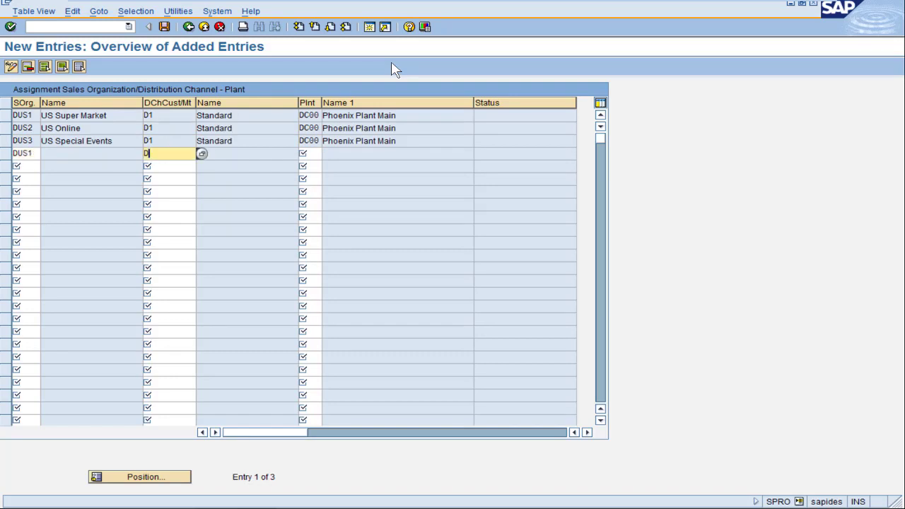
pyautogui.write('US1D1DD00')
pyautogui.press('Return')
pyautogui.write('DUS2D1DD')
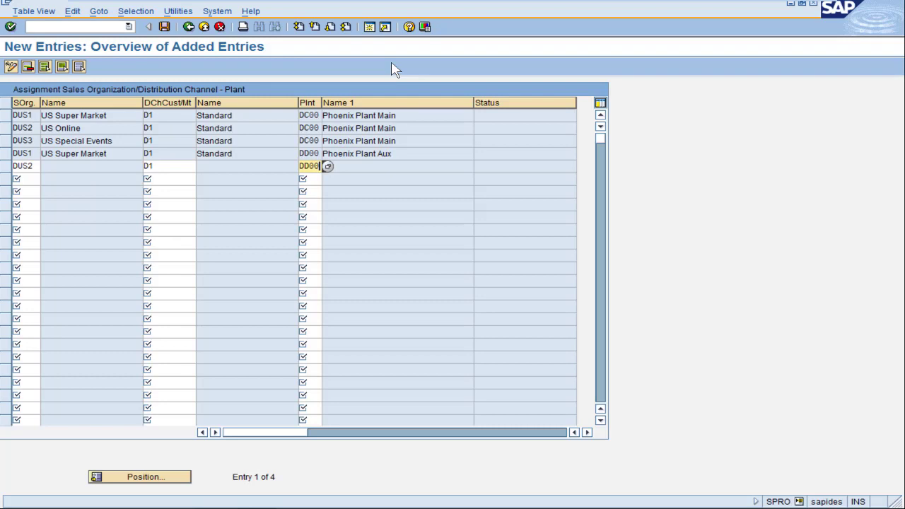
pyautogui.write('00')
pyautogui.press('Return')
pyautogui.write('DUS3D1DD00')
pyautogui.press('Return')
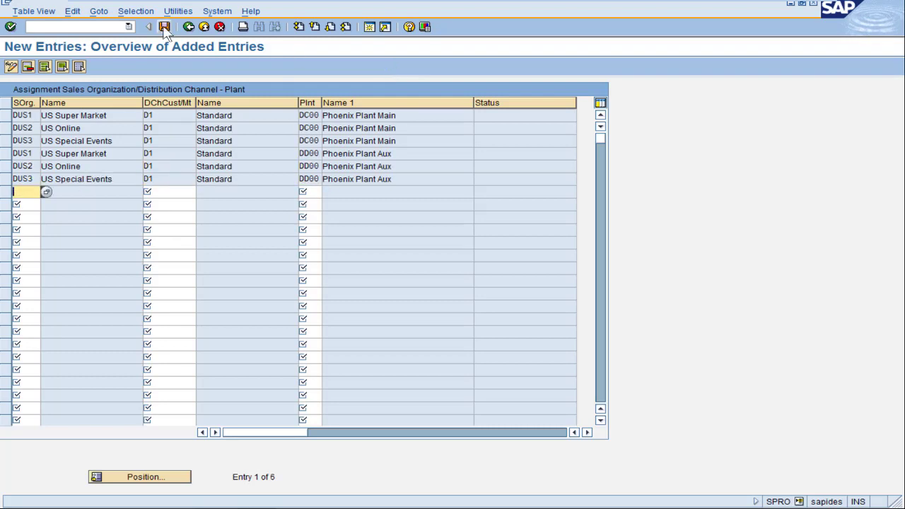
pyautogui.press('Return')
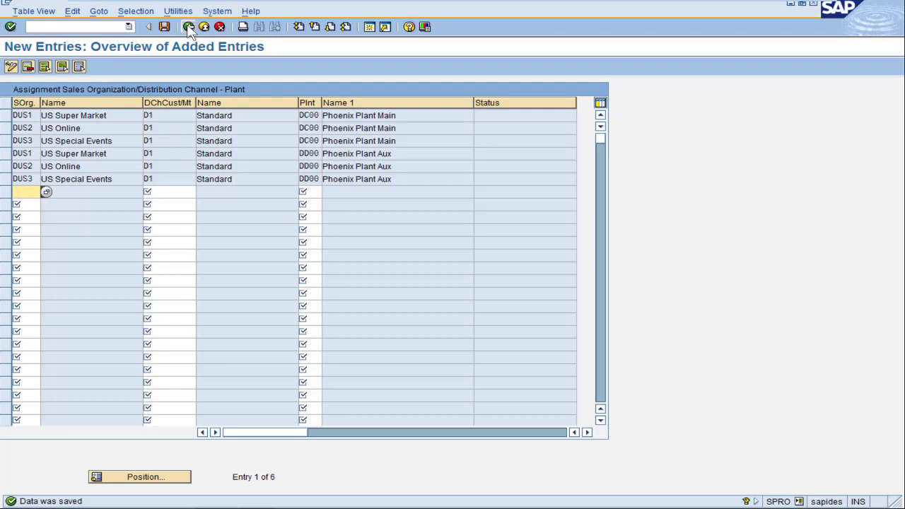
pyautogui.click(188, 27)
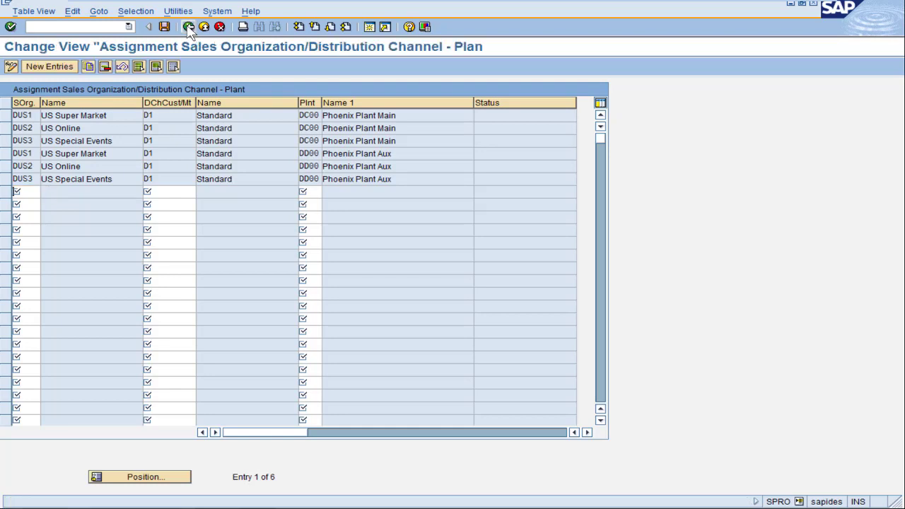
pyautogui.click(188, 28)
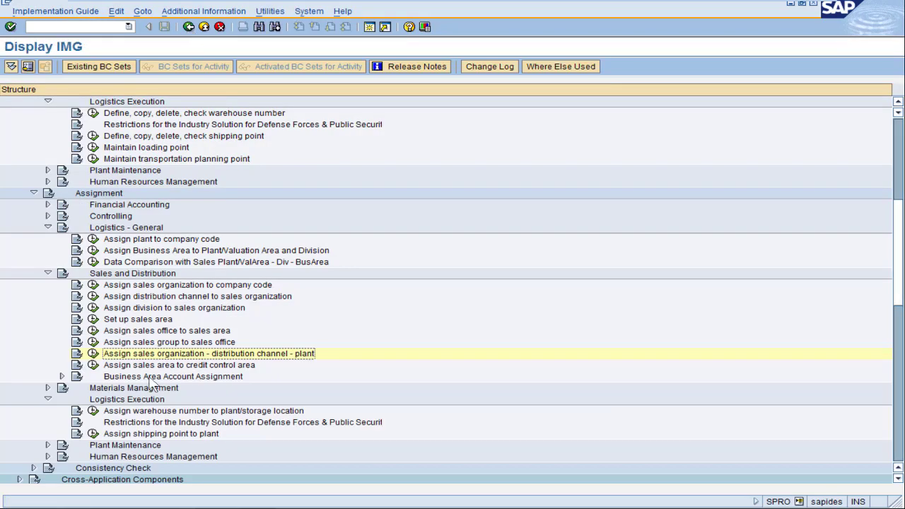
# Assign shipping point DC00 'Phoenix Shipping Point' to plant DC00, then begin assigning one to DD00.
pyautogui.click(93, 433)
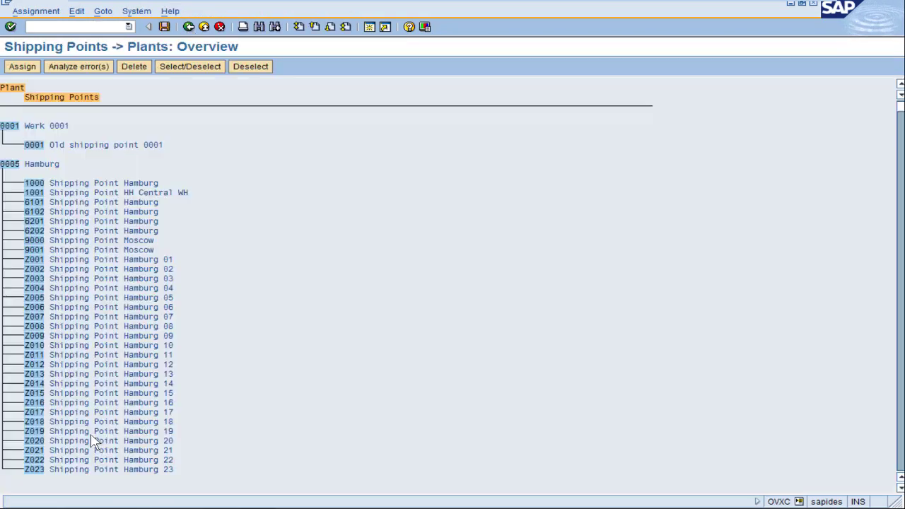
pyautogui.moveTo(900, 106); pyautogui.dragTo(896, 415)
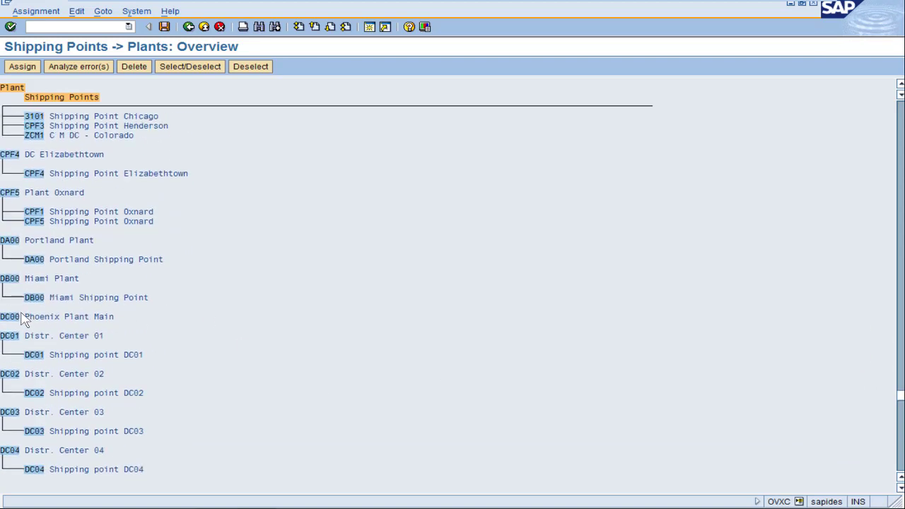
pyautogui.click(31, 69)
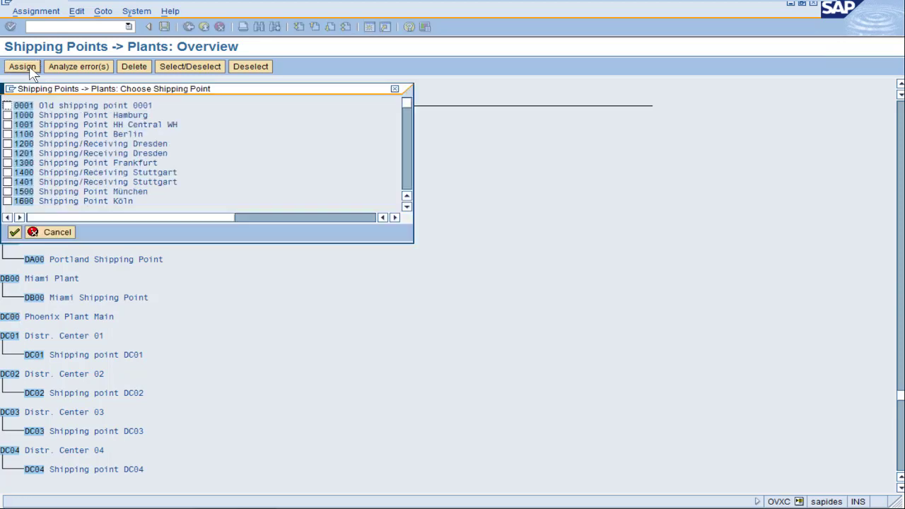
pyautogui.click(409, 159)
pyautogui.click(408, 152)
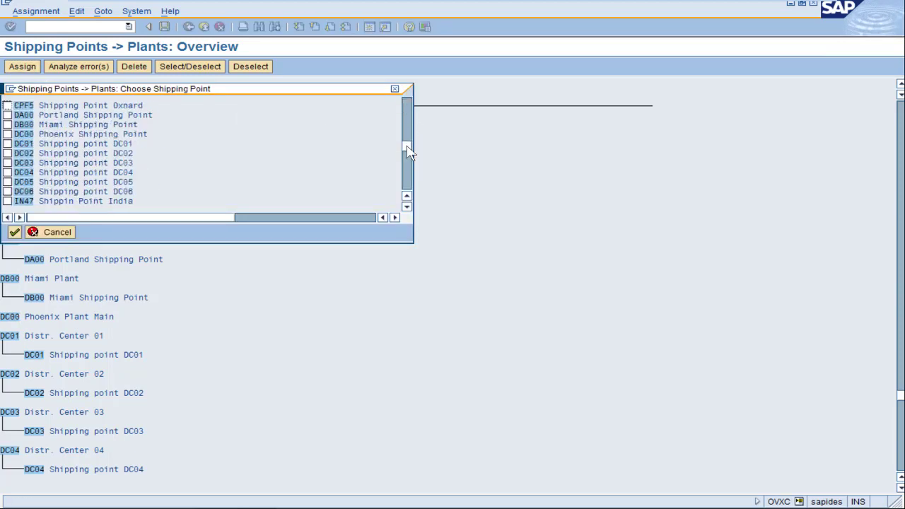
pyautogui.click(7, 133)
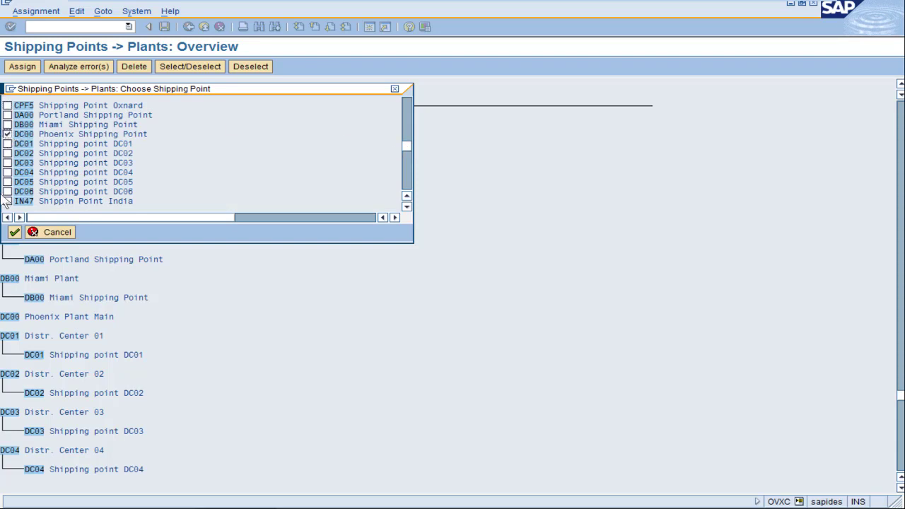
pyautogui.click(14, 231)
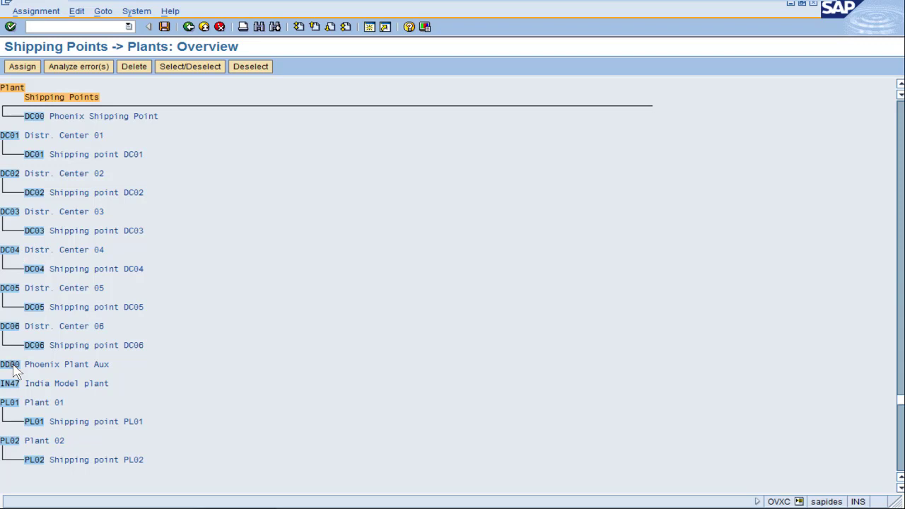
pyautogui.click(24, 69)
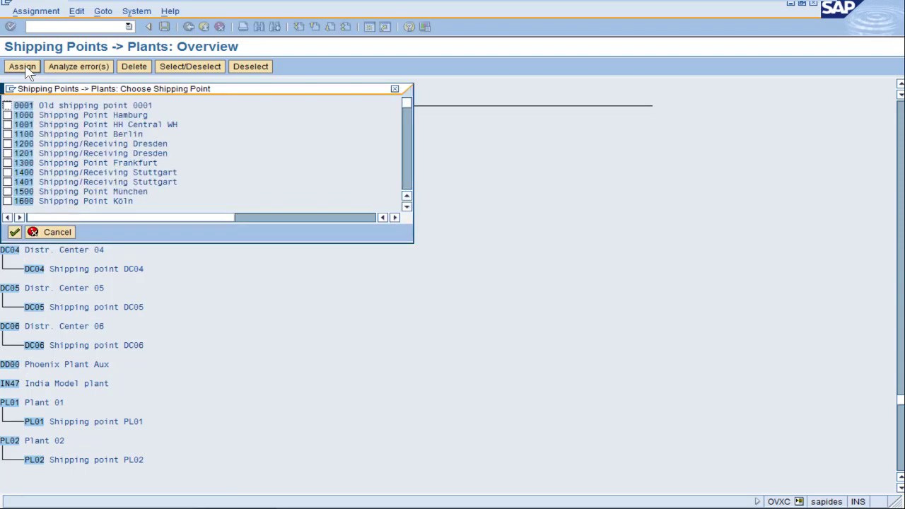
pyautogui.moveTo(408, 105); pyautogui.dragTo(407, 134)
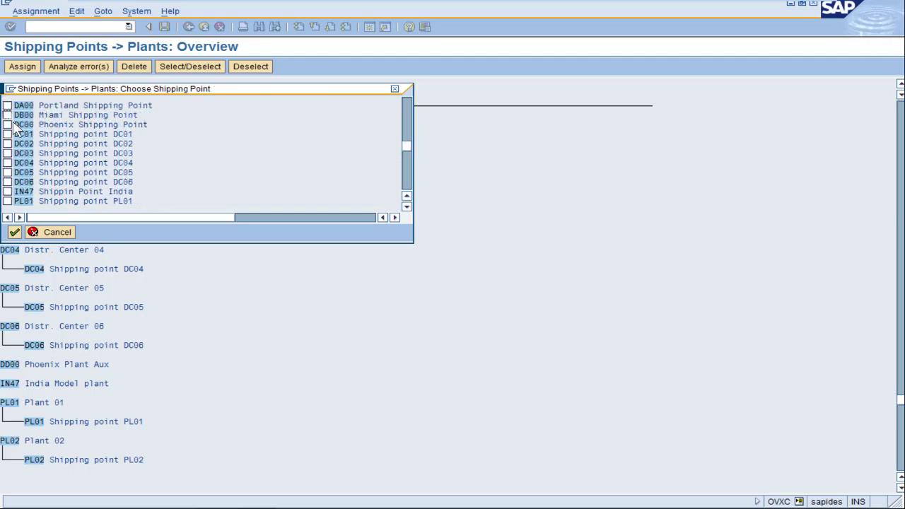